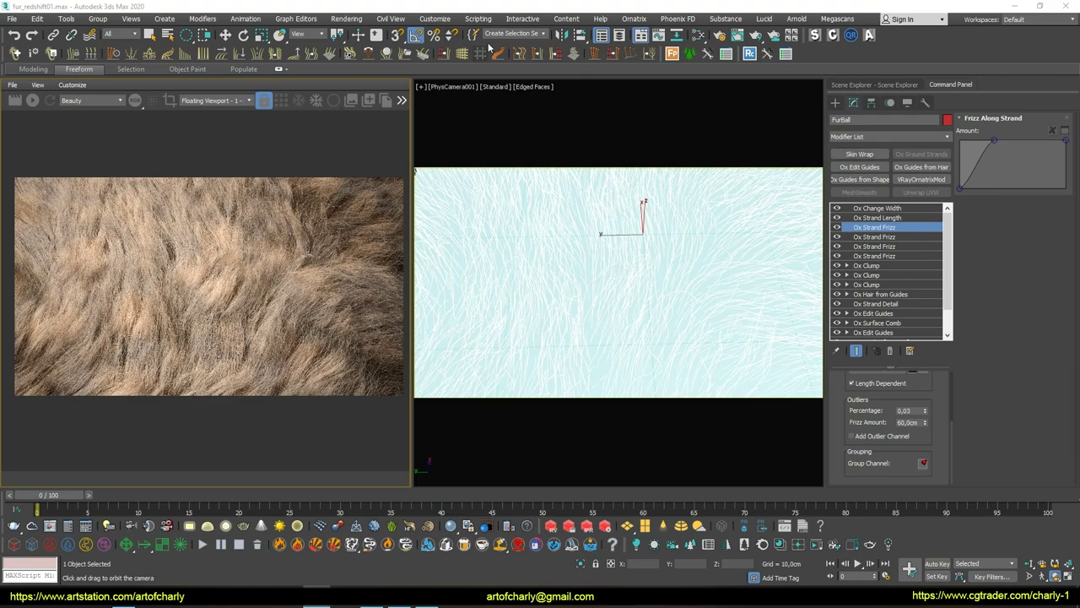
Open Render Setup from the Rendering menu, with Redshift Renderer active
{"action": "left_click", "coordinate": [345, 19]}
{"action": "left_click", "coordinate": [372, 78]}
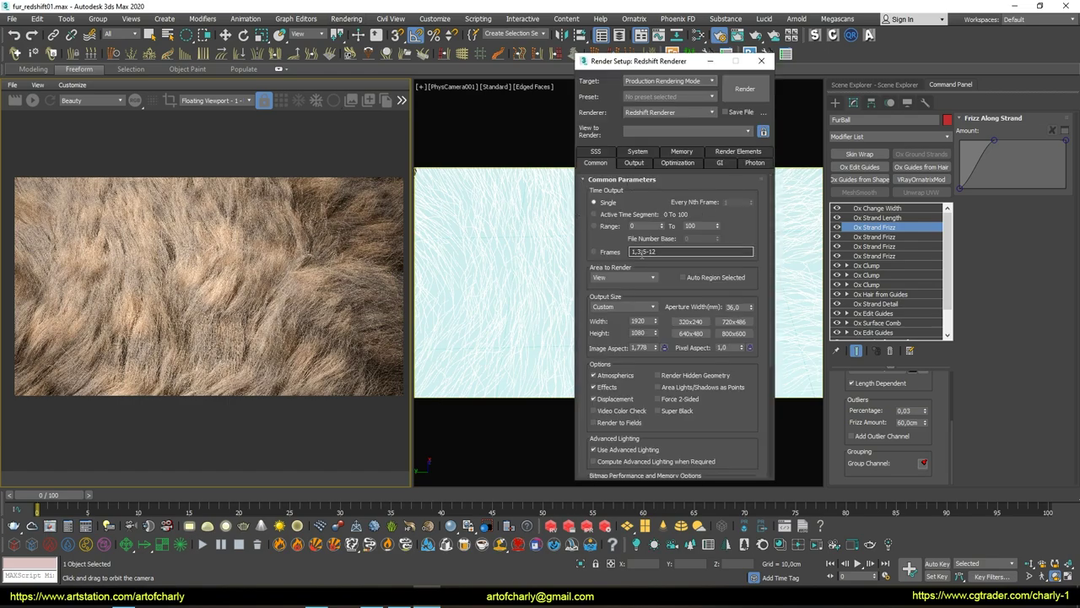
Set Redshift sampling to 16 min, 256 max samples and 0,007 adaptive error threshold
{"action": "scroll", "coordinate": [617, 321], "scroll_direction": "down", "scroll_amount": 3}
{"action": "left_click", "coordinate": [627, 165]}
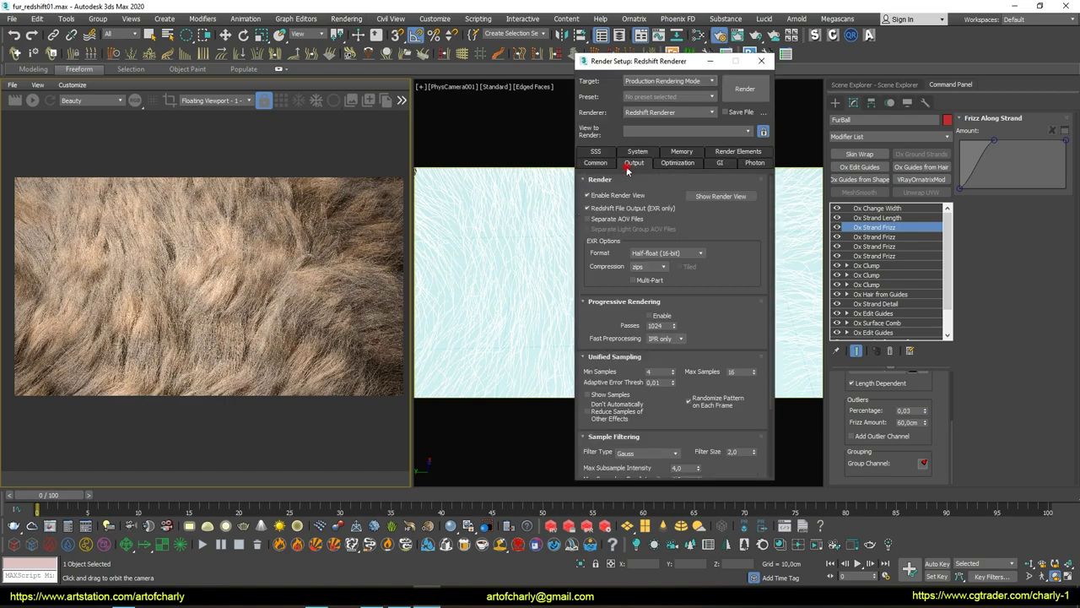
{"action": "scroll", "coordinate": [617, 301], "scroll_direction": "down", "scroll_amount": 3}
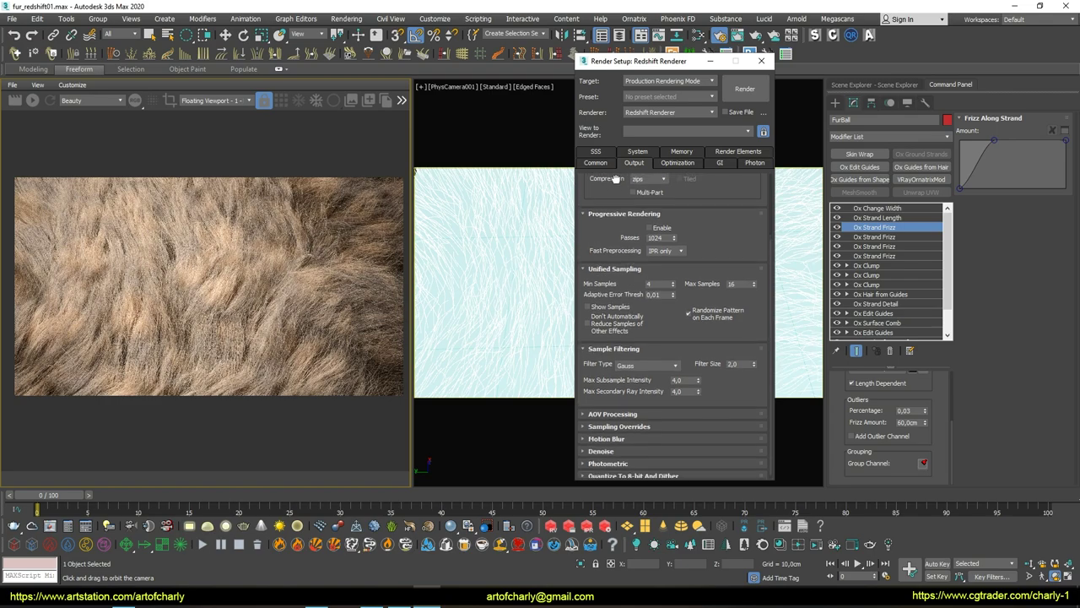
{"action": "left_click", "coordinate": [658, 282]}
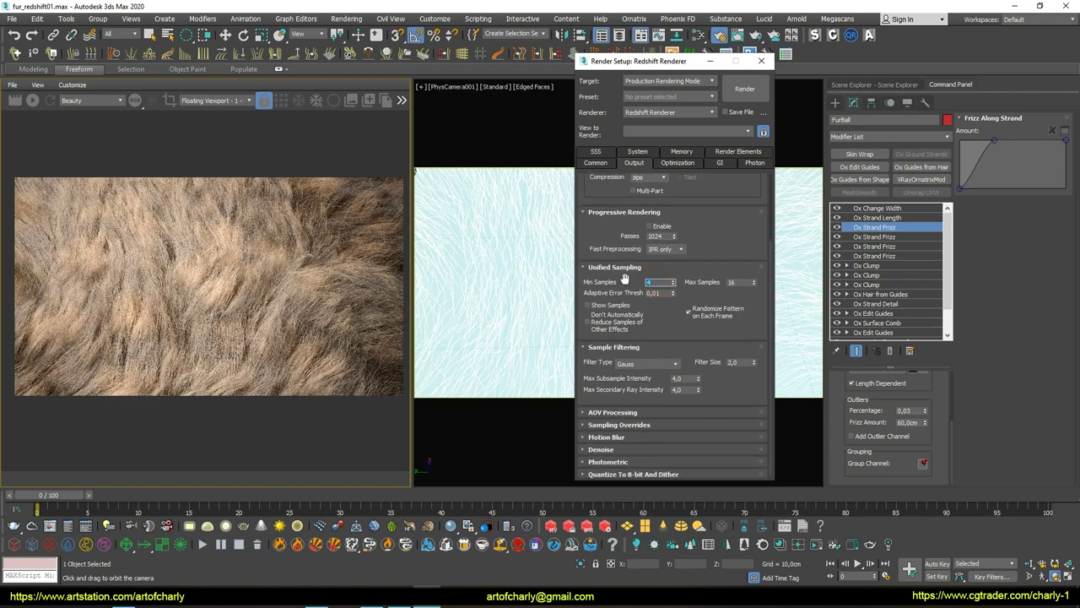
{"action": "type", "text": "16"}
{"action": "left_click", "coordinate": [740, 282]}
{"action": "type", "text": "256"}
{"action": "left_click", "coordinate": [659, 293]}
Enable progressive rendering and start the fur render
{"action": "scroll", "coordinate": [694, 253], "scroll_direction": "up", "scroll_amount": 2}
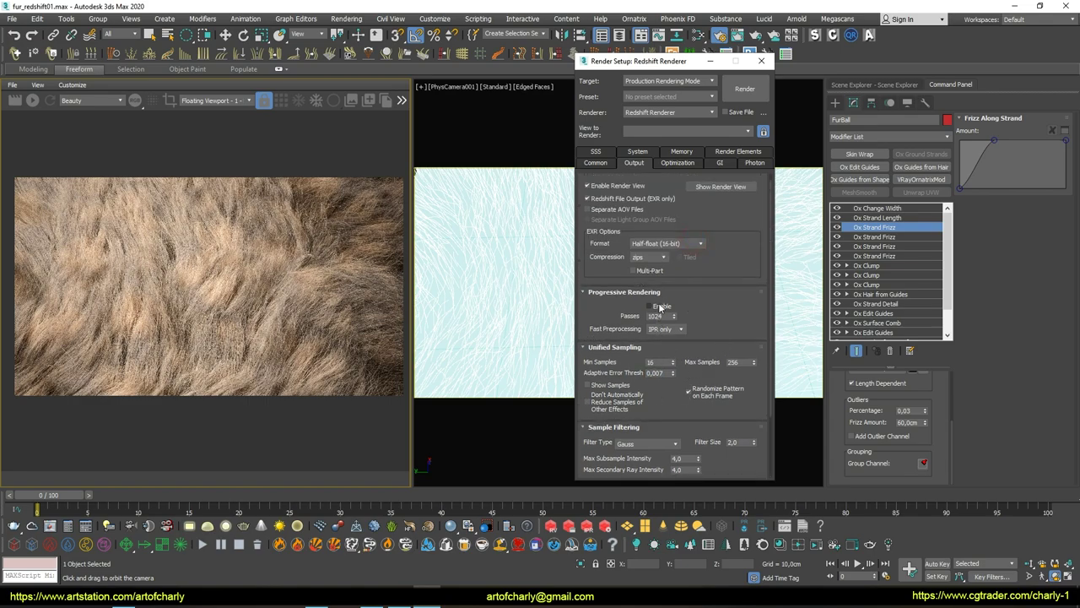
{"action": "scroll", "coordinate": [659, 306], "scroll_direction": "down", "scroll_amount": 1}
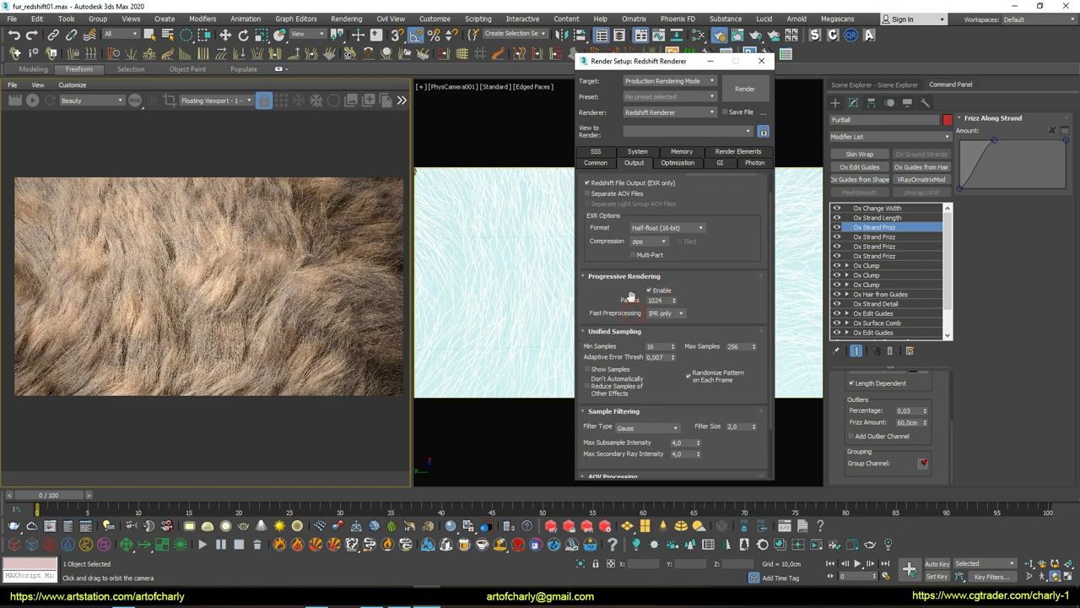
{"action": "left_click", "coordinate": [745, 95]}
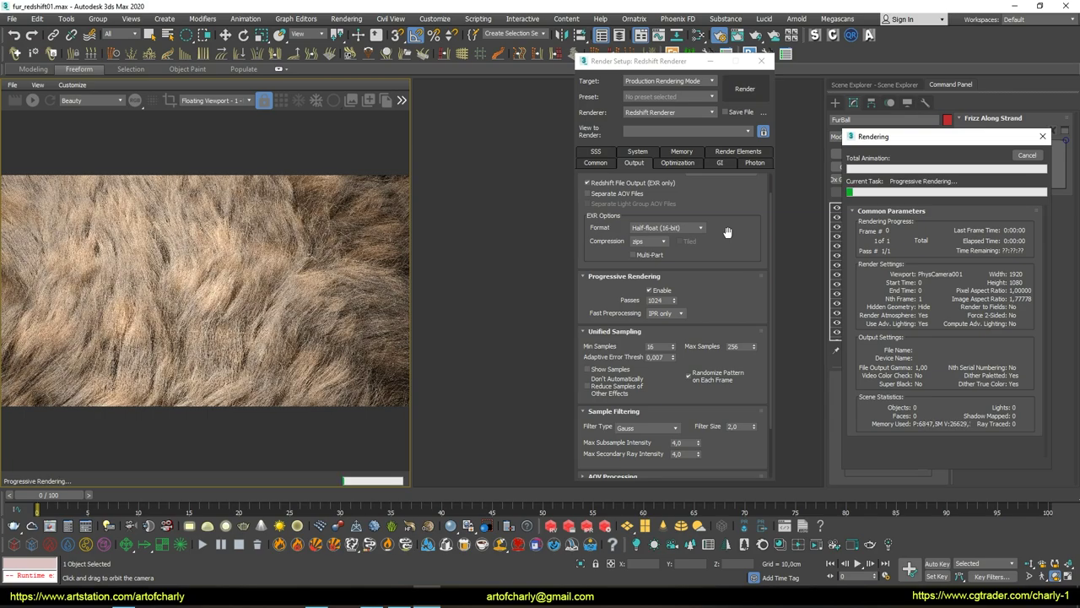
Orbit and reframe the camera in the render viewport while the progressive fur render runs
{"action": "left_click", "coordinate": [227, 309]}
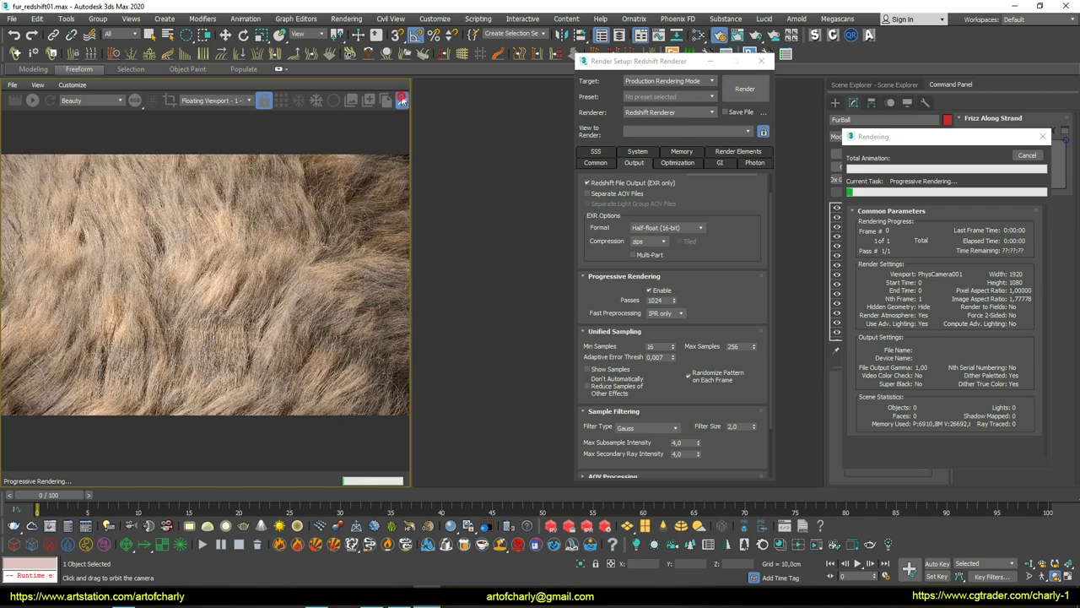
{"action": "left_click", "coordinate": [247, 259]}
{"action": "mouse_move", "coordinate": [248, 258]}
{"action": "left_mouse_down"}
{"action": "mouse_move", "coordinate": [257, 268]}
{"action": "mouse_move", "coordinate": [299, 240]}
{"action": "mouse_move", "coordinate": [359, 283]}
{"action": "left_mouse_up"}
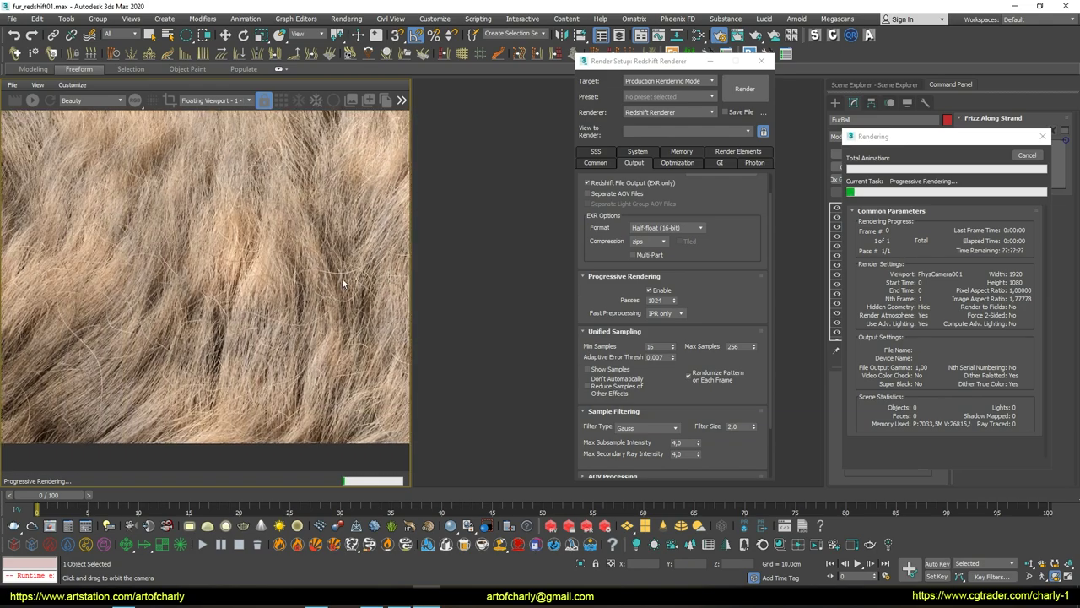
{"action": "mouse_move", "coordinate": [257, 266]}
{"action": "left_mouse_down"}
{"action": "mouse_move", "coordinate": [241, 363]}
{"action": "mouse_move", "coordinate": [205, 283]}
{"action": "mouse_move", "coordinate": [174, 287]}
{"action": "mouse_move", "coordinate": [260, 257]}
{"action": "mouse_move", "coordinate": [236, 312]}
{"action": "mouse_move", "coordinate": [297, 274]}
{"action": "left_mouse_up"}
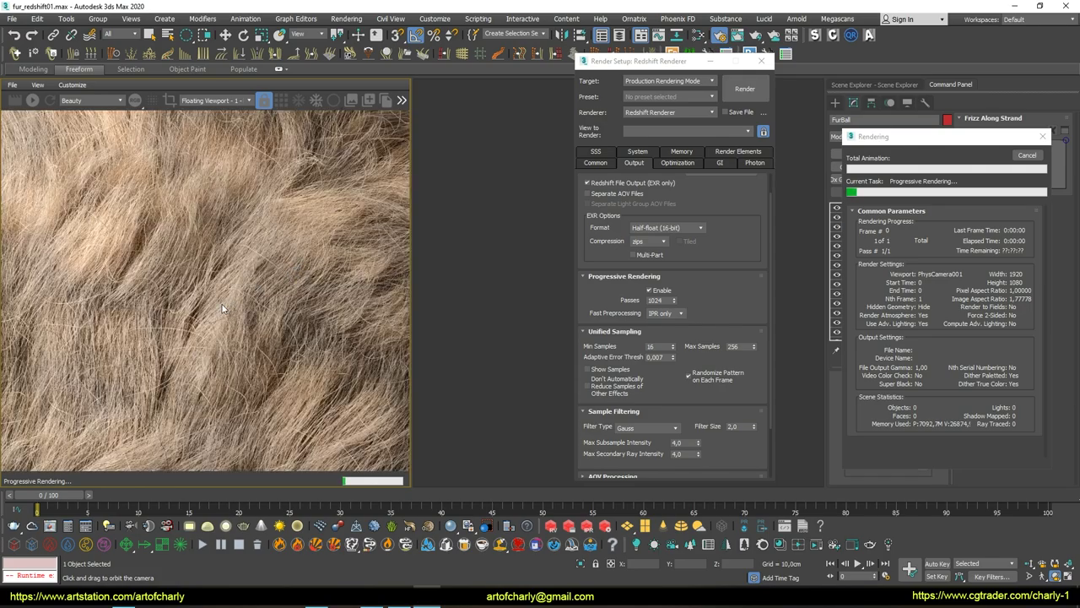
{"action": "left_click_drag", "start_coordinate": [224, 308], "coordinate": [275, 265]}
{"action": "scroll", "coordinate": [270, 268], "scroll_direction": "down", "scroll_amount": 3}
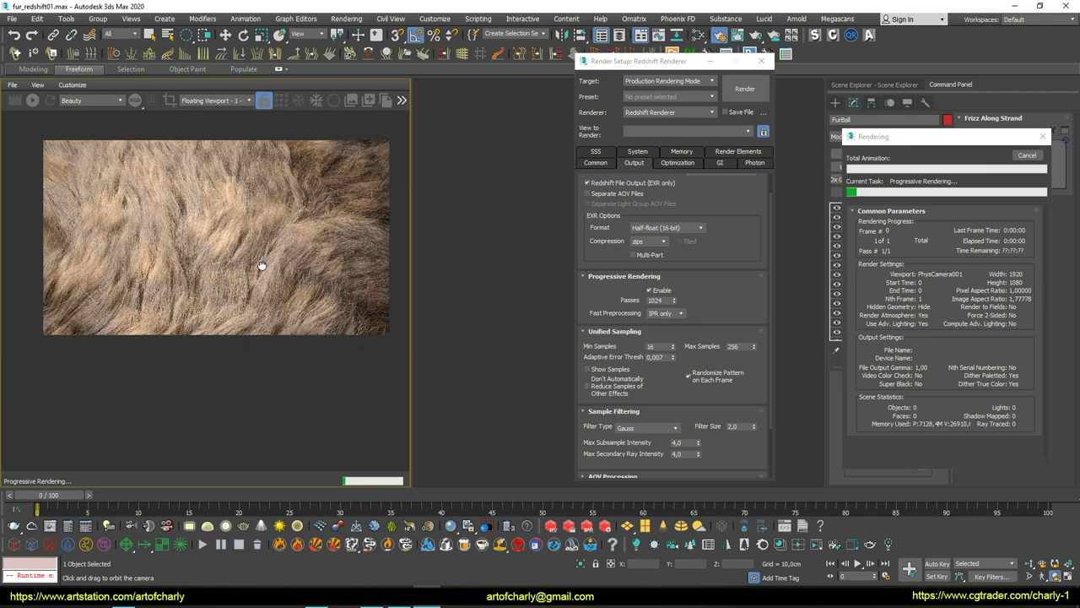
{"action": "scroll", "coordinate": [262, 266], "scroll_direction": "up", "scroll_amount": 3}
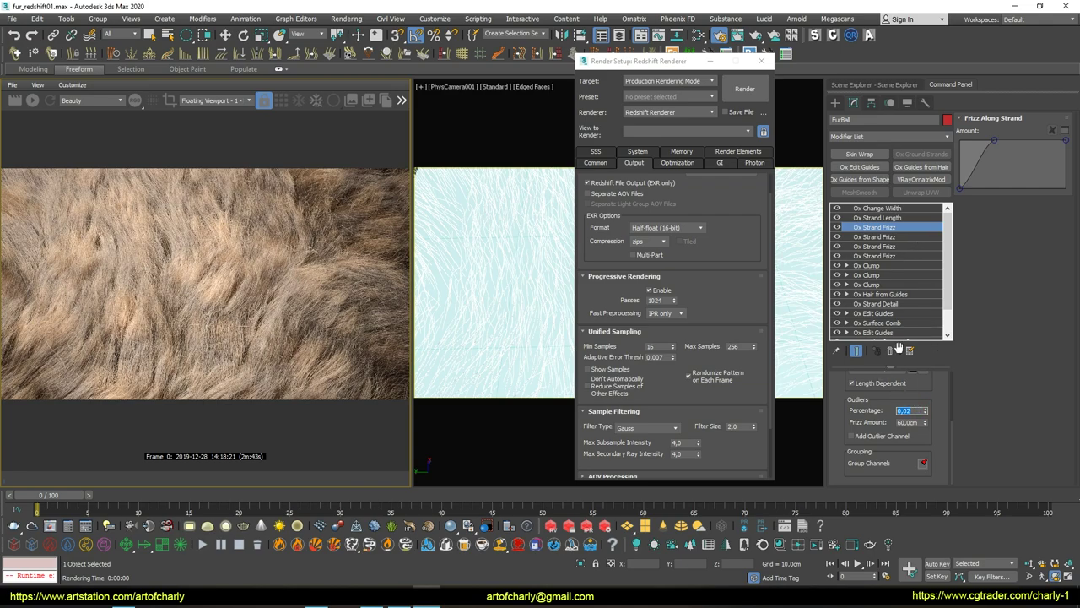
Set Global Frizz Amount to 5,0cm on the second Ox Strand Frizz
{"action": "left_click", "coordinate": [885, 238]}
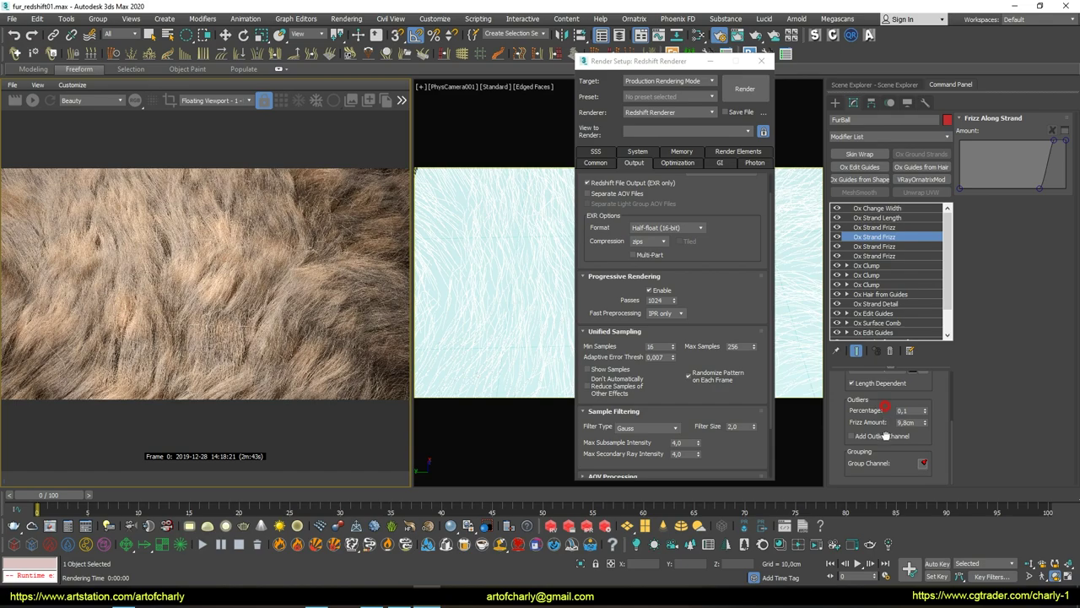
{"action": "left_click_drag", "start_coordinate": [884, 421], "coordinate": [887, 485]}
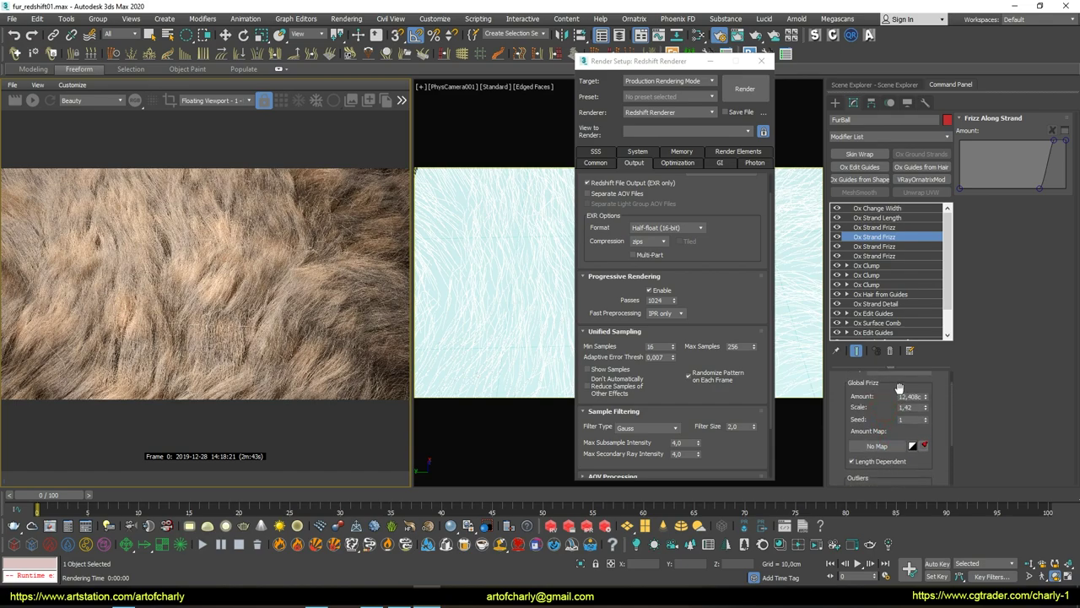
{"action": "type", "text": "5"}
{"action": "key", "text": "Return"}
Raise the middle of the third Ox Strand Frizz's Frizz Along Strand curve
{"action": "left_click", "coordinate": [886, 246]}
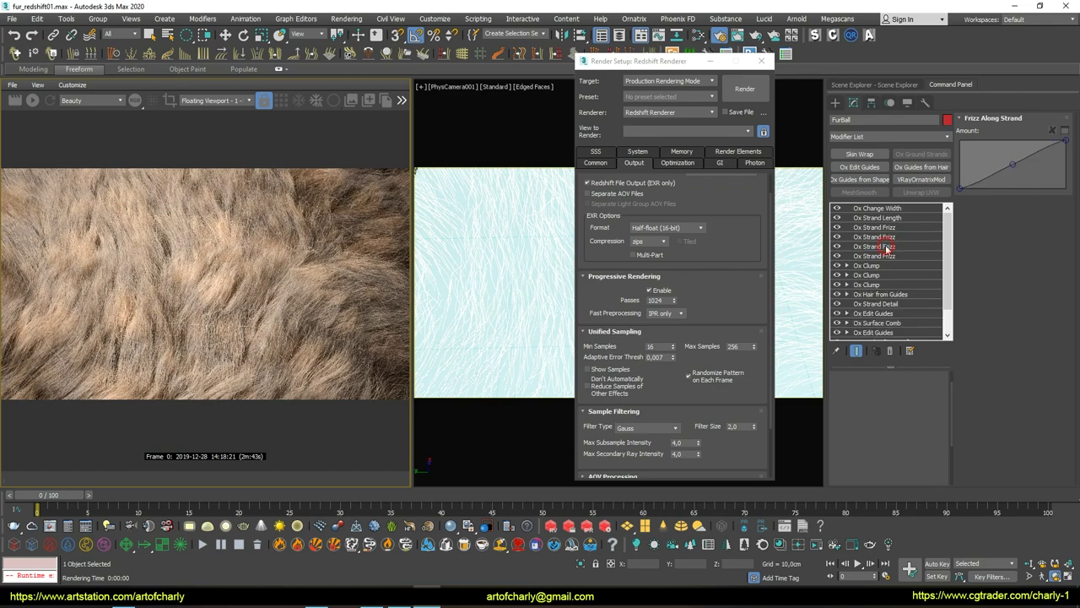
{"action": "left_click", "coordinate": [885, 240]}
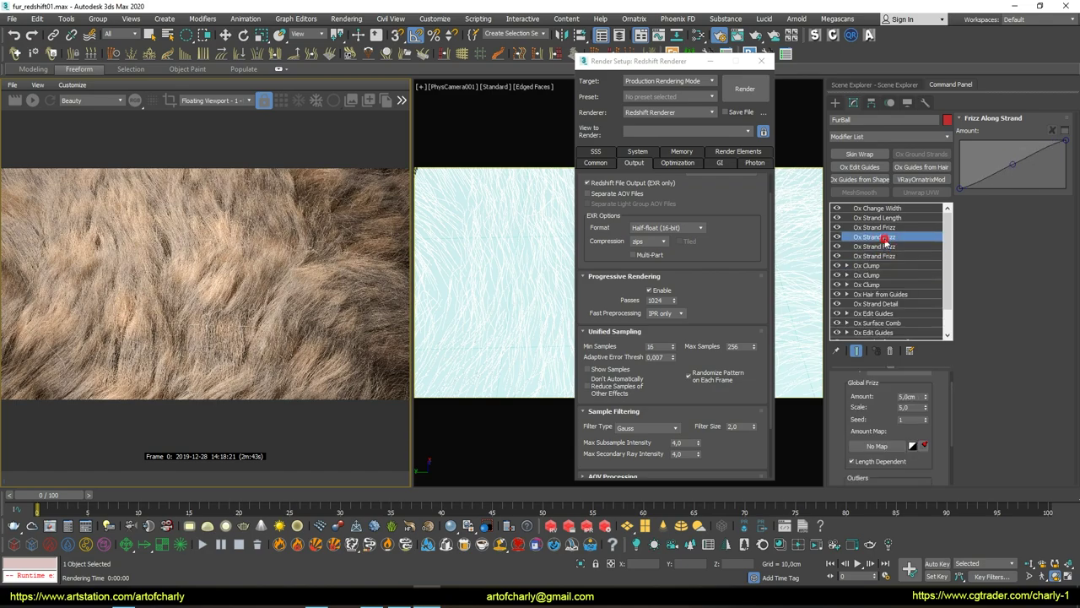
{"action": "left_click", "coordinate": [886, 246]}
{"action": "left_click", "coordinate": [885, 241]}
{"action": "left_click", "coordinate": [886, 244]}
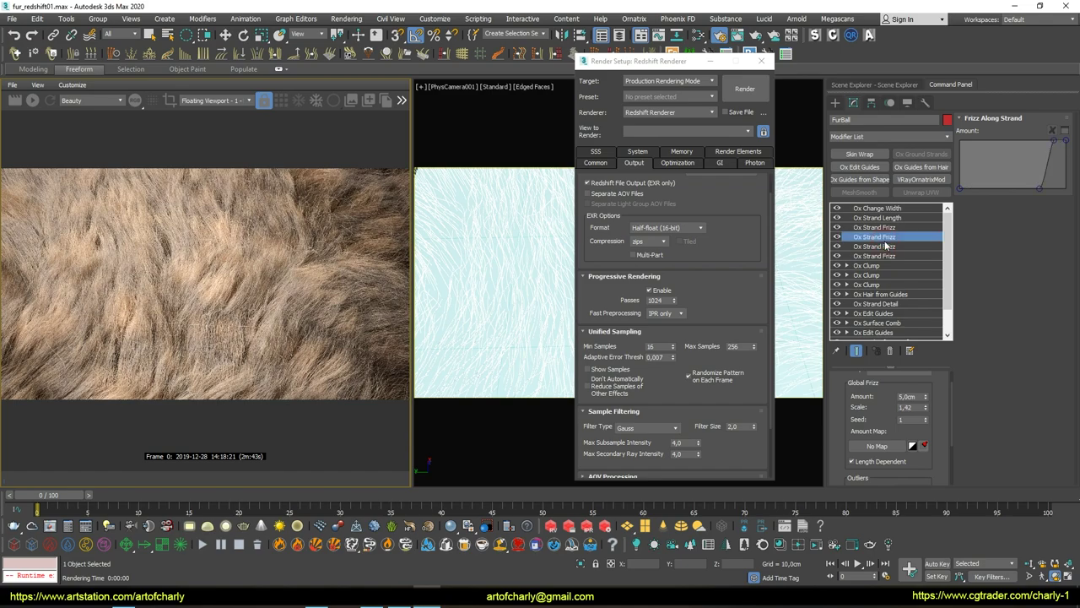
{"action": "double_click", "coordinate": [907, 406]}
{"action": "left_click", "coordinate": [888, 247]}
{"action": "left_click_drag", "start_coordinate": [1012, 164], "coordinate": [998, 142]}
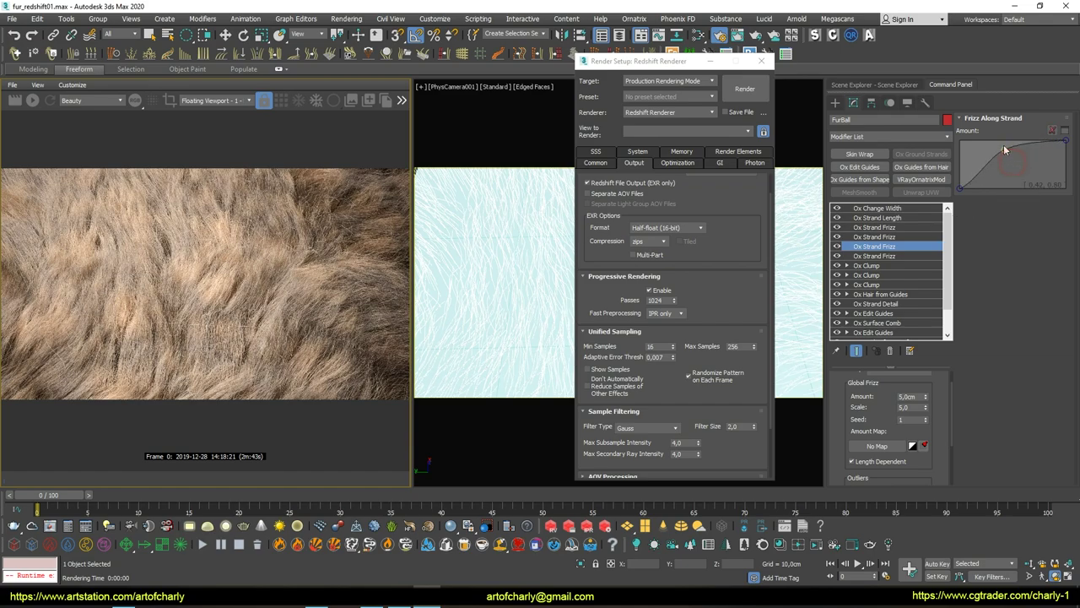
Set frizz Scale to 2,0 on the fourth Ox Strand Frizz
{"action": "left_click", "coordinate": [881, 256]}
{"action": "double_click", "coordinate": [914, 407]}
{"action": "type", "text": "2"}
{"action": "key", "text": "Return"}
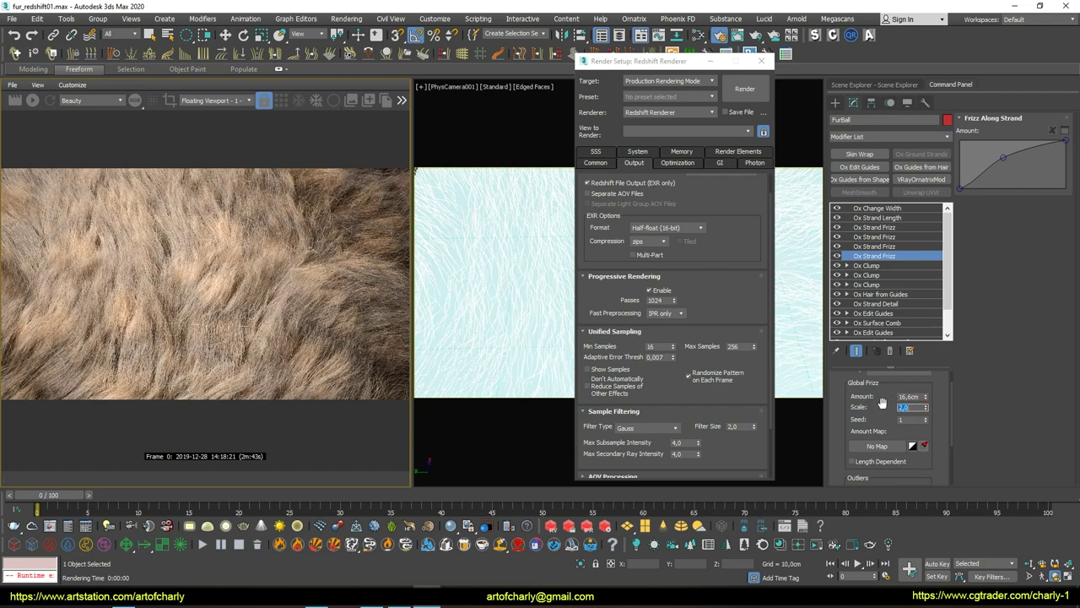
{"action": "double_click", "coordinate": [911, 396]}
{"action": "left_click", "coordinate": [874, 265]}
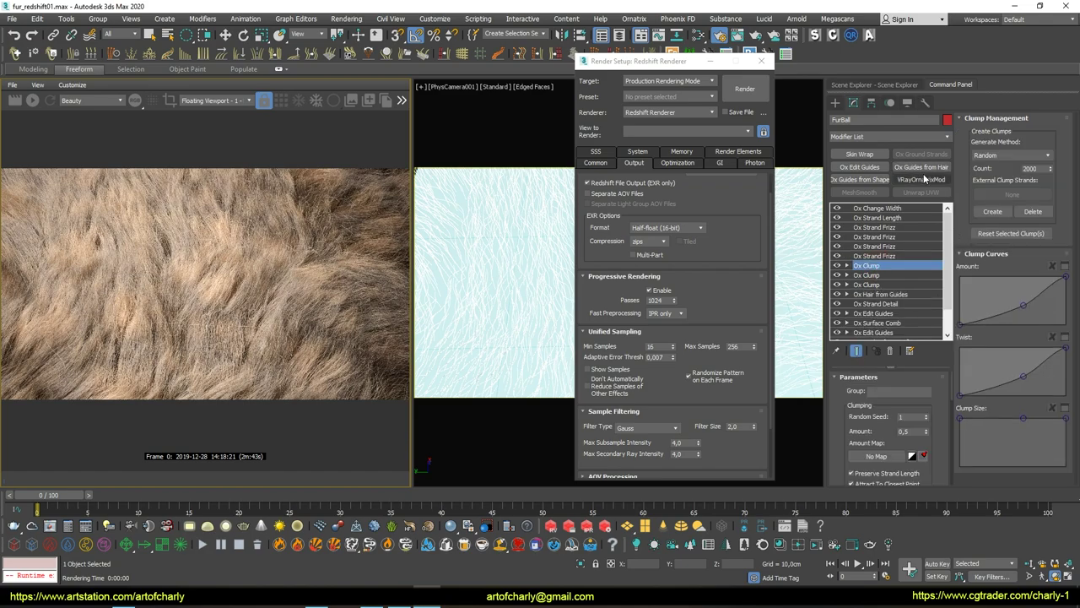
Set Clumping Amount to 0,7 on the Ox Clump modifiers, then paint white lacy strokes on the 3D-Coat plane
{"action": "scroll", "coordinate": [907, 439], "scroll_direction": "down", "scroll_amount": 1}
{"action": "double_click", "coordinate": [911, 415]}
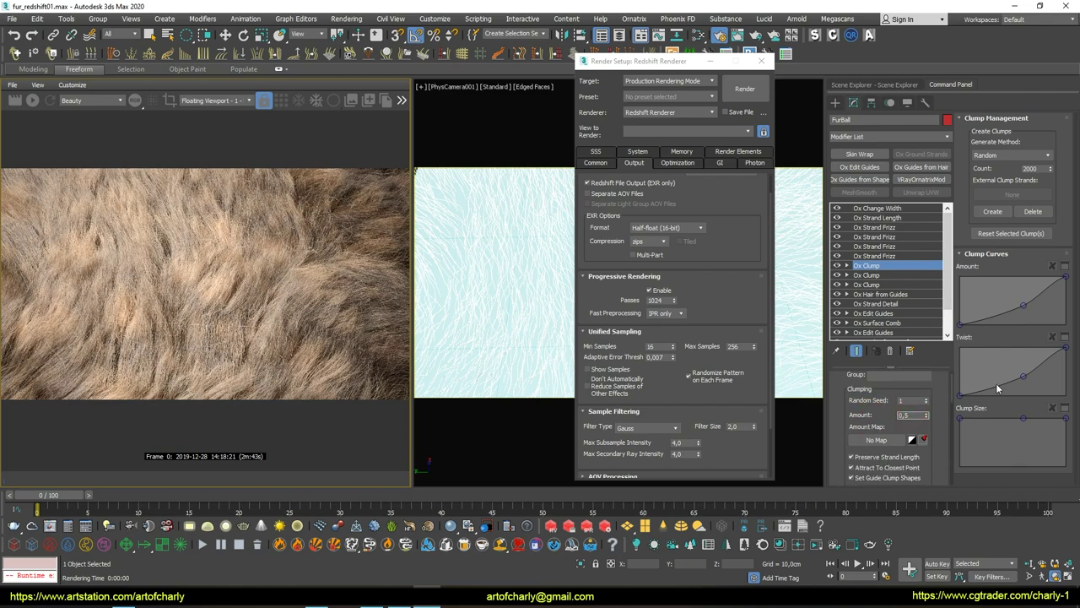
{"action": "left_click", "coordinate": [869, 275]}
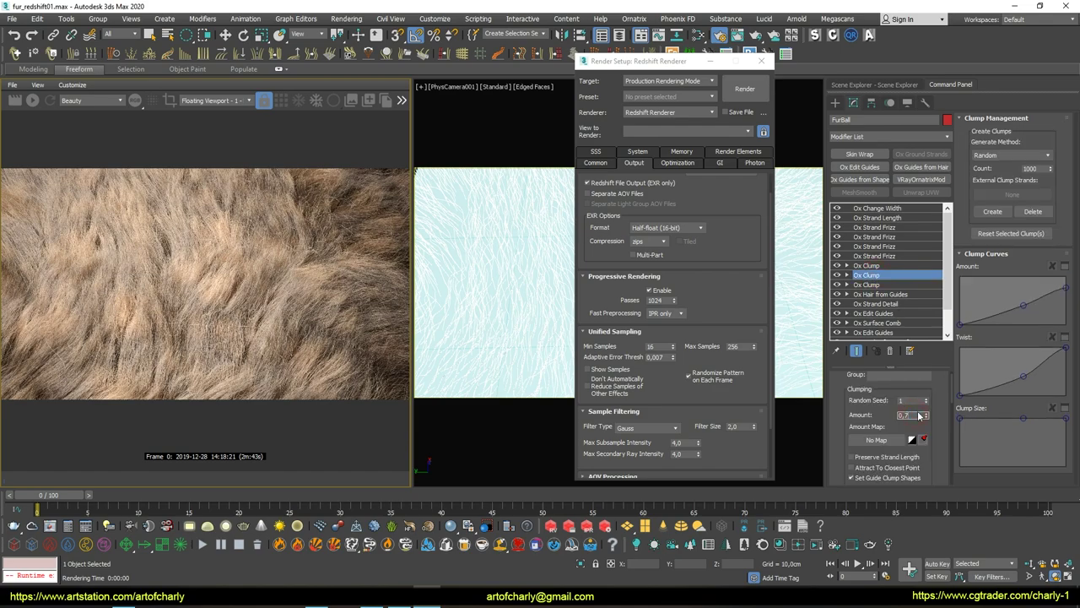
{"action": "left_click", "coordinate": [869, 285]}
{"action": "left_click", "coordinate": [913, 414]}
{"action": "type", "text": "7"}
{"action": "key", "text": "Return"}
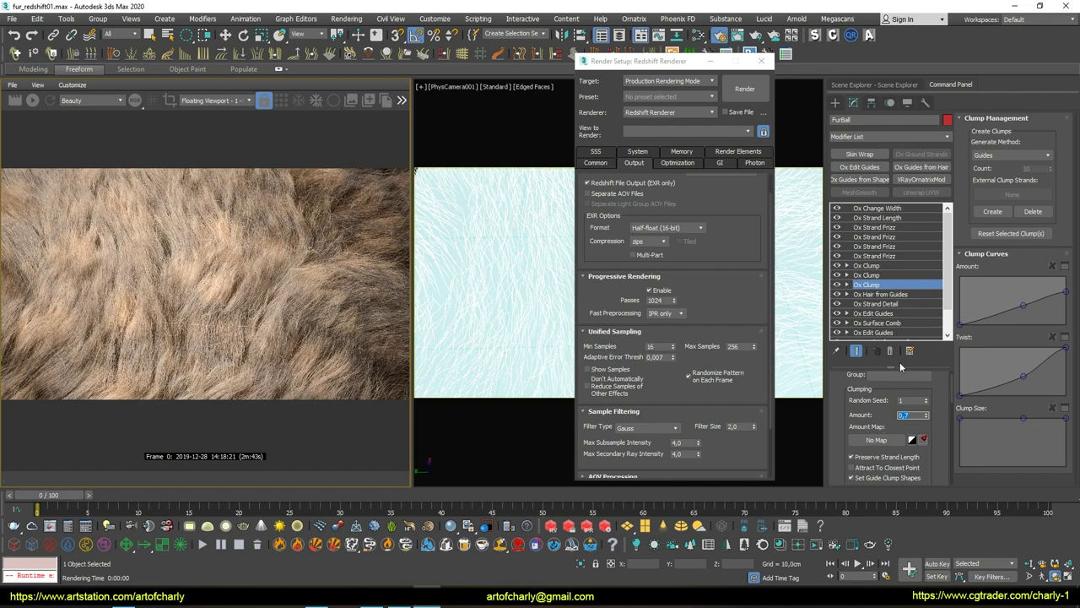
{"action": "scroll", "coordinate": [880, 403], "scroll_direction": "up", "scroll_amount": 1}
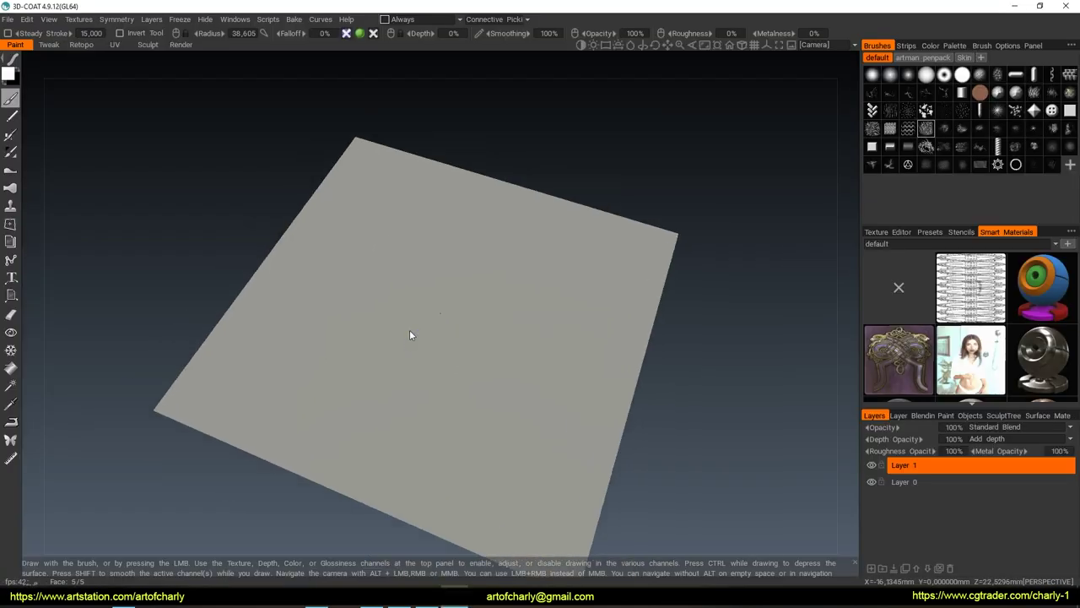
{"action": "left_click_drag", "start_coordinate": [410, 335], "coordinate": [668, 388]}
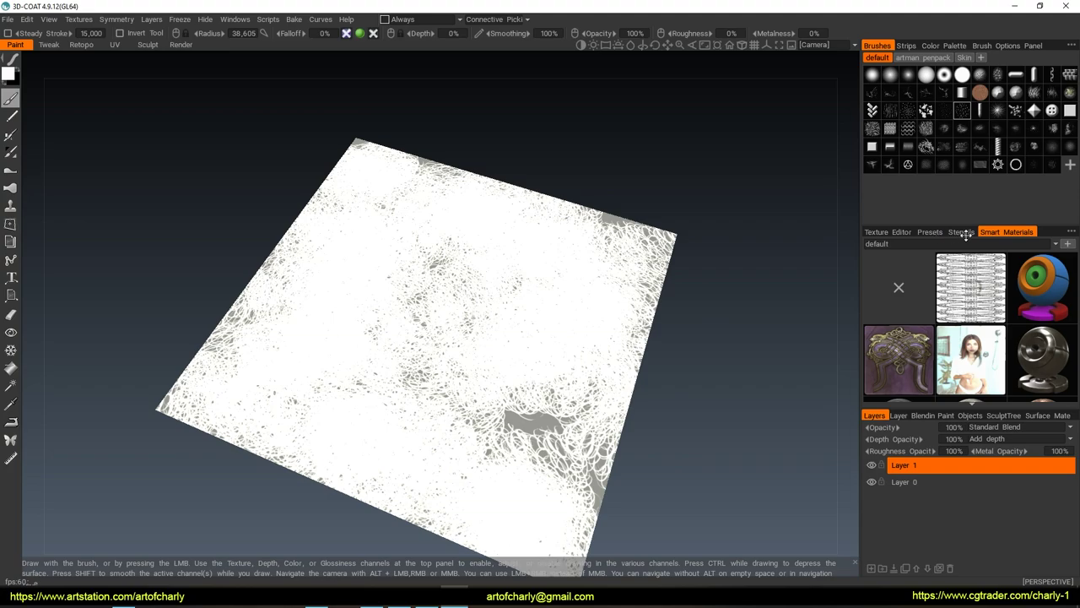
Set brush Jitter Hue and Jitter Saturation to 0 and paint grey-black dabs across the plane
{"action": "left_click", "coordinate": [996, 46]}
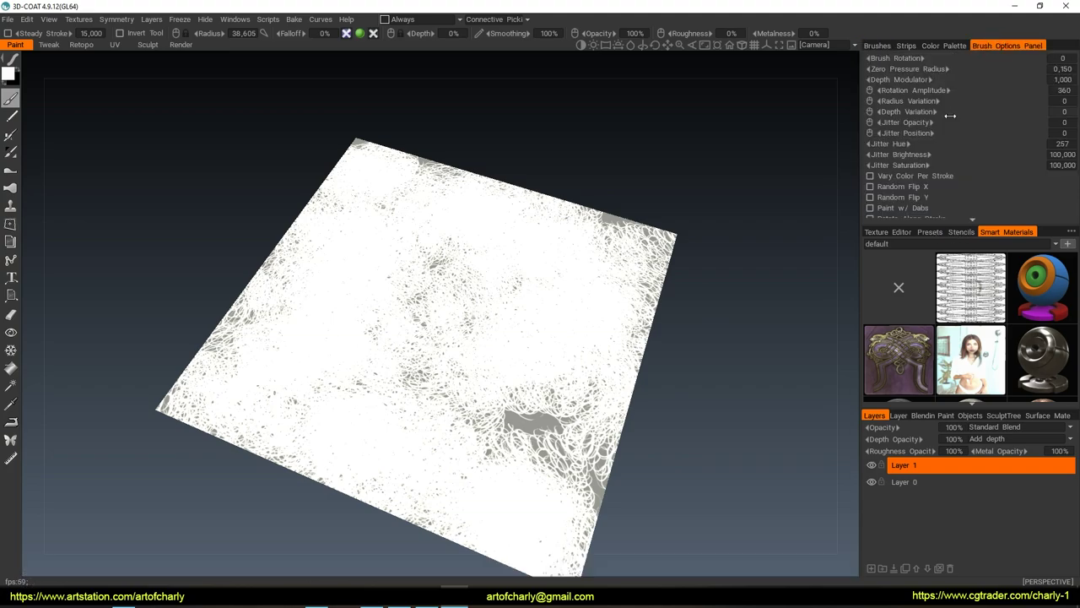
{"action": "left_click", "coordinate": [1066, 145]}
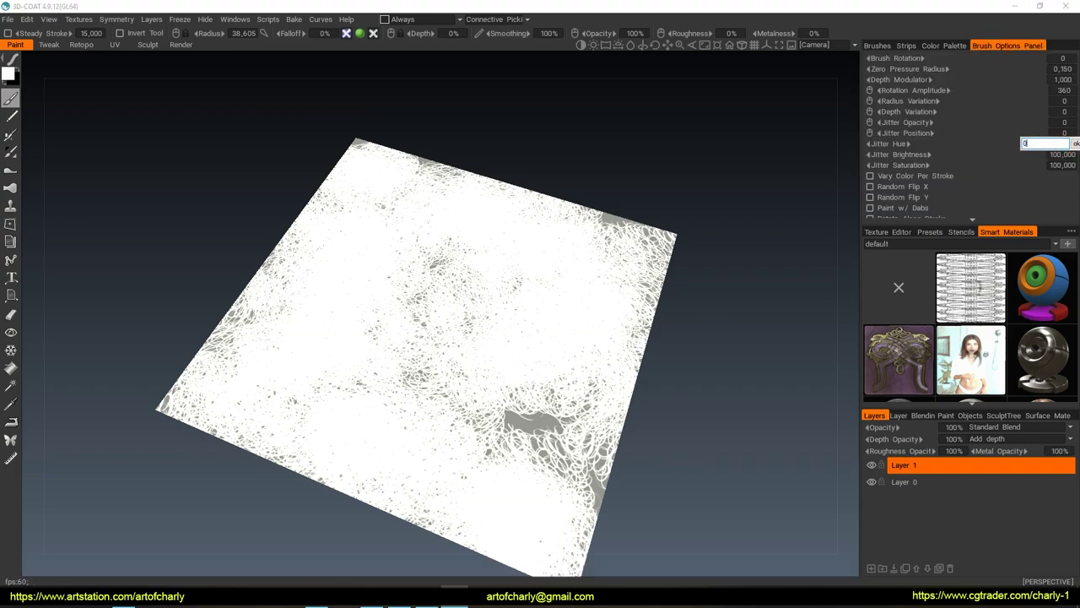
{"action": "key", "text": "Return"}
{"action": "left_click", "coordinate": [1066, 165]}
{"action": "type", "text": "0"}
{"action": "key", "text": "Return"}
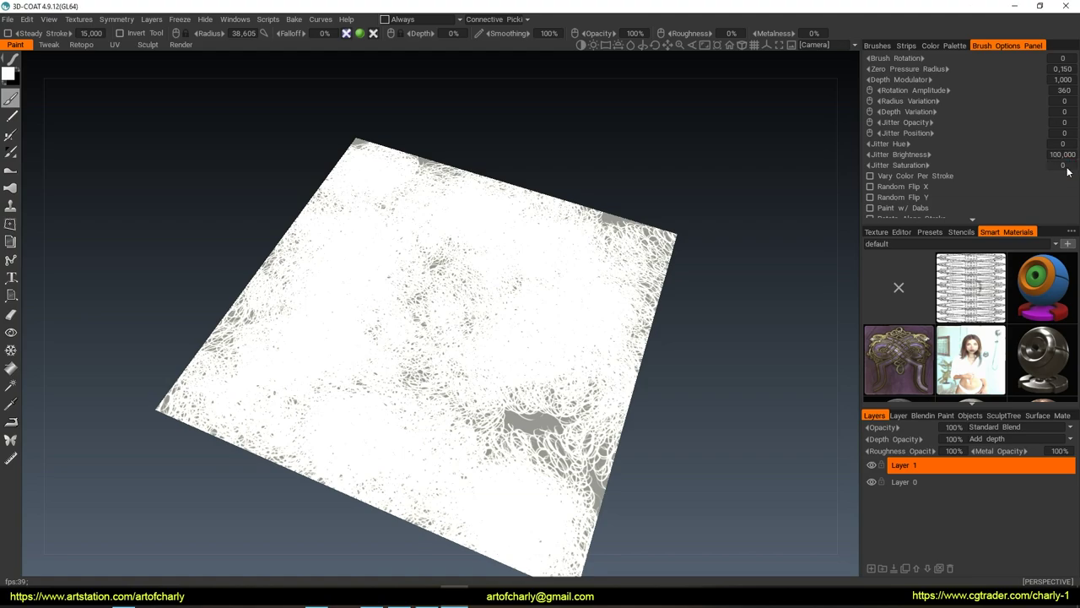
{"action": "mouse_move", "coordinate": [456, 379]}
{"action": "left_mouse_down"}
{"action": "mouse_move", "coordinate": [502, 473]}
{"action": "mouse_move", "coordinate": [405, 338]}
{"action": "mouse_move", "coordinate": [574, 473]}
{"action": "left_mouse_up"}
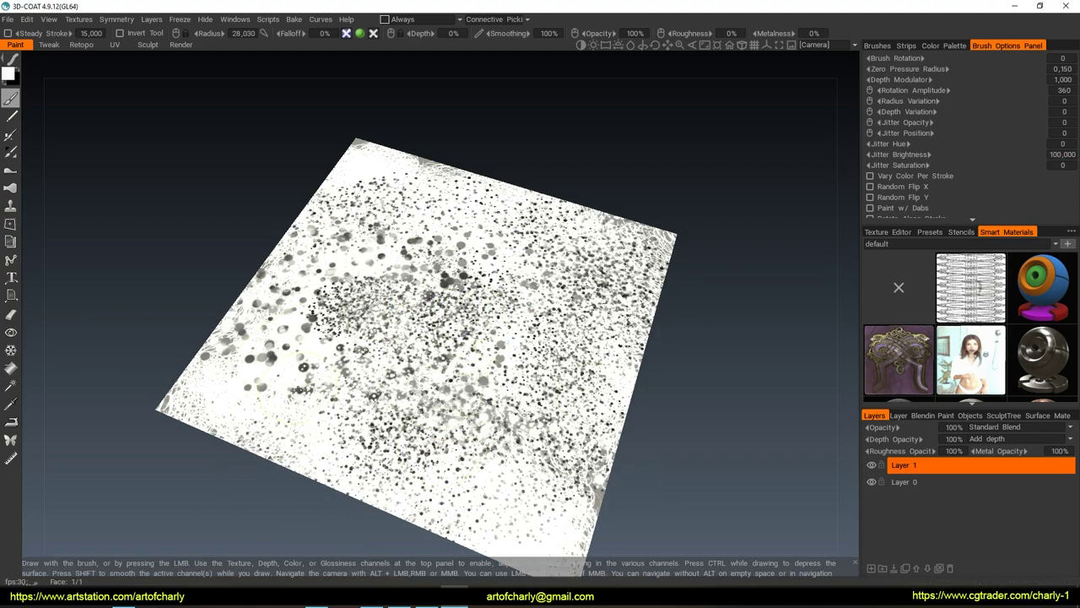
Paint black, grey and white blobs on the plane with a round brush
{"action": "left_click", "coordinate": [877, 45]}
{"action": "left_click", "coordinate": [960, 76]}
{"action": "mouse_move", "coordinate": [396, 295]}
{"action": "left_mouse_down"}
{"action": "mouse_move", "coordinate": [430, 312]}
{"action": "mouse_move", "coordinate": [448, 363]}
{"action": "left_mouse_up"}
{"action": "key", "text": "x"}
{"action": "middle_click_drag", "start_coordinate": [591, 253], "coordinate": [545, 193]}
{"action": "left_click_drag", "start_coordinate": [422, 270], "coordinate": [437, 289]}
{"action": "middle_click_drag", "start_coordinate": [437, 289], "coordinate": [456, 236]}
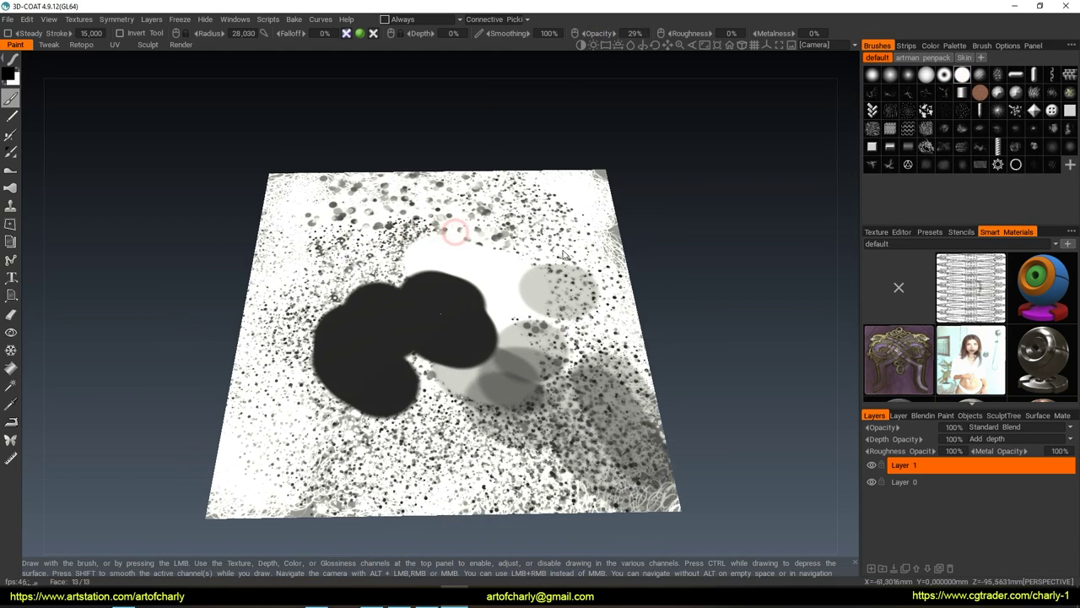
{"action": "left_click_drag", "start_coordinate": [354, 254], "coordinate": [439, 354]}
{"action": "left_click_drag", "start_coordinate": [380, 380], "coordinate": [475, 225]}
{"action": "middle_click_drag", "start_coordinate": [434, 281], "coordinate": [485, 281]}
Scatter dark and light speckles over the blobs using speckle brushes
{"action": "left_click", "coordinate": [962, 110]}
{"action": "left_click_drag", "start_coordinate": [473, 253], "coordinate": [557, 304]}
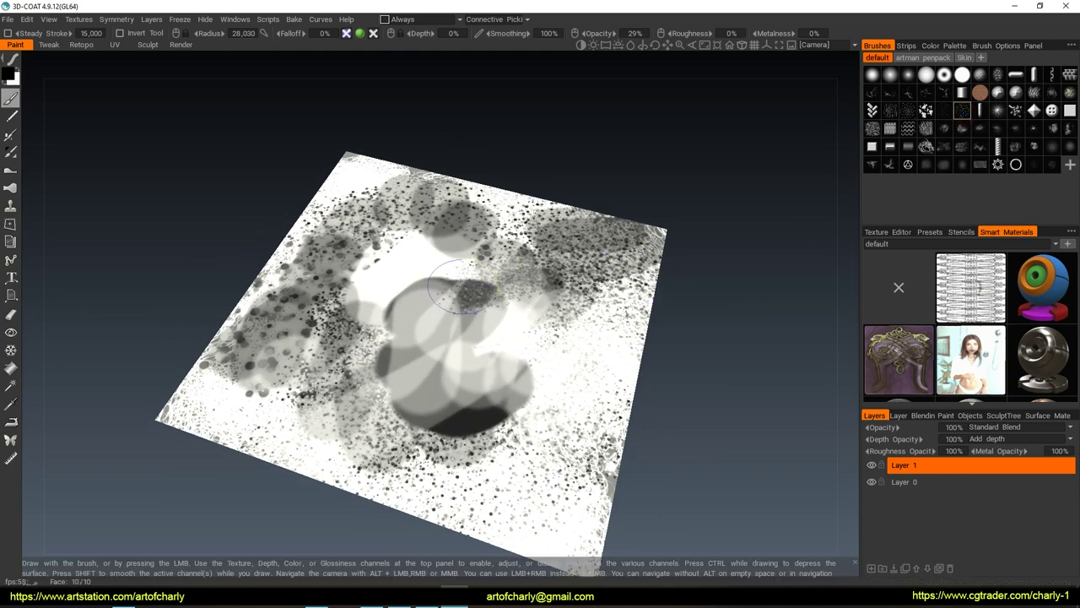
{"action": "left_click_drag", "start_coordinate": [270, 245], "coordinate": [608, 473]}
{"action": "key", "text": "x"}
{"action": "left_click_drag", "start_coordinate": [219, 304], "coordinate": [456, 371]}
{"action": "left_click_drag", "start_coordinate": [270, 270], "coordinate": [338, 329]}
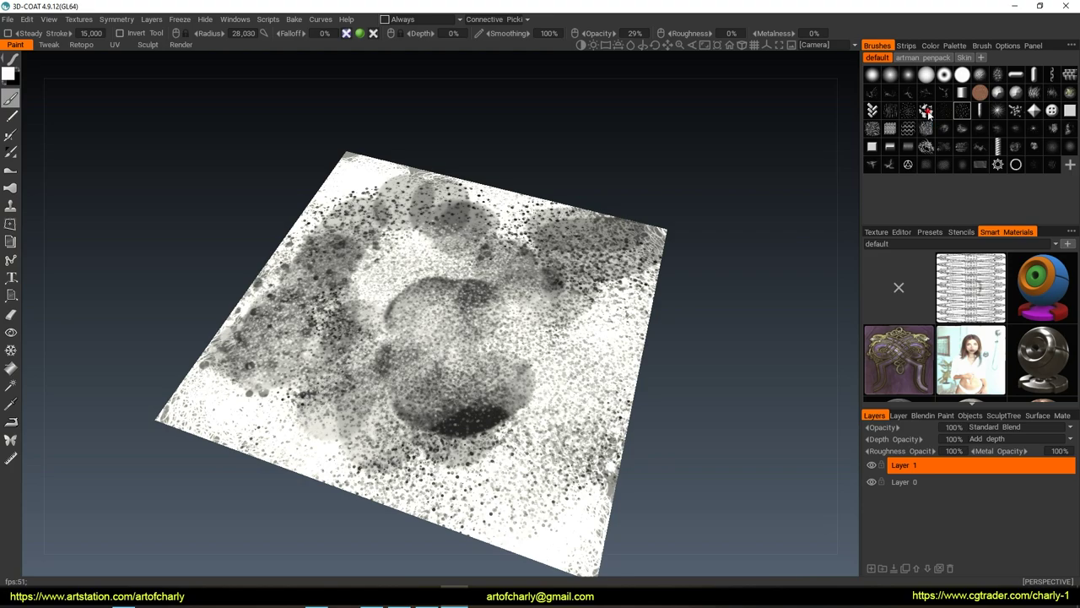
{"action": "left_click", "coordinate": [926, 112]}
{"action": "key", "text": "x"}
{"action": "mouse_move", "coordinate": [460, 334]}
{"action": "left_mouse_down"}
{"action": "mouse_move", "coordinate": [506, 254]}
{"action": "mouse_move", "coordinate": [304, 371]}
{"action": "left_mouse_up"}
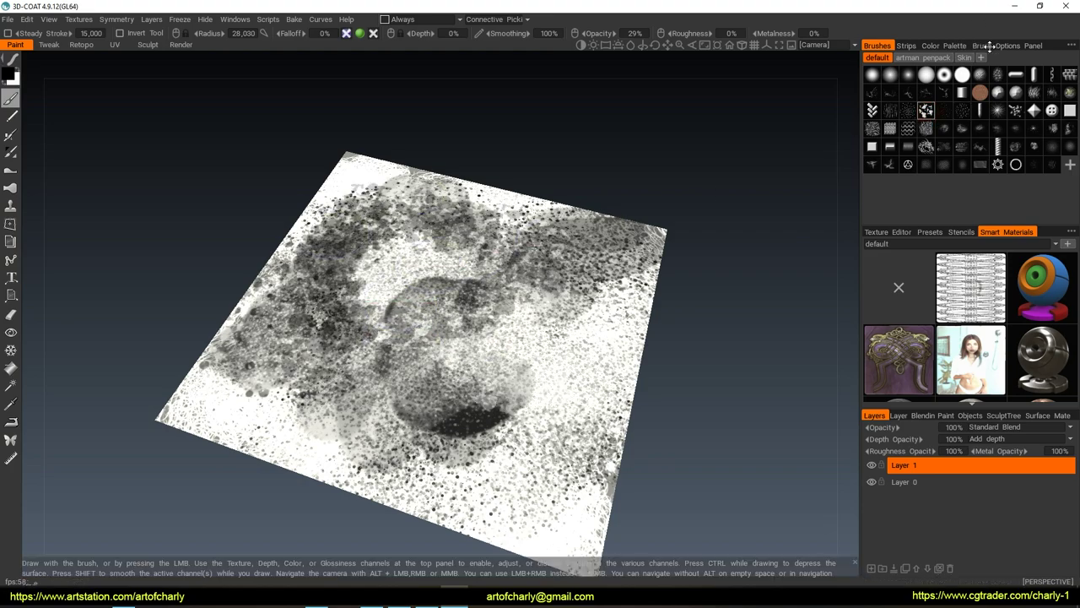
Set brush Jitter Opacity to 50, Jitter Position to 10 and Jitter Brightness to 10
{"action": "left_click", "coordinate": [991, 46]}
{"action": "left_click", "coordinate": [1063, 122]}
{"action": "type", "text": "50"}
{"action": "left_click_drag", "start_coordinate": [540, 253], "coordinate": [338, 329]}
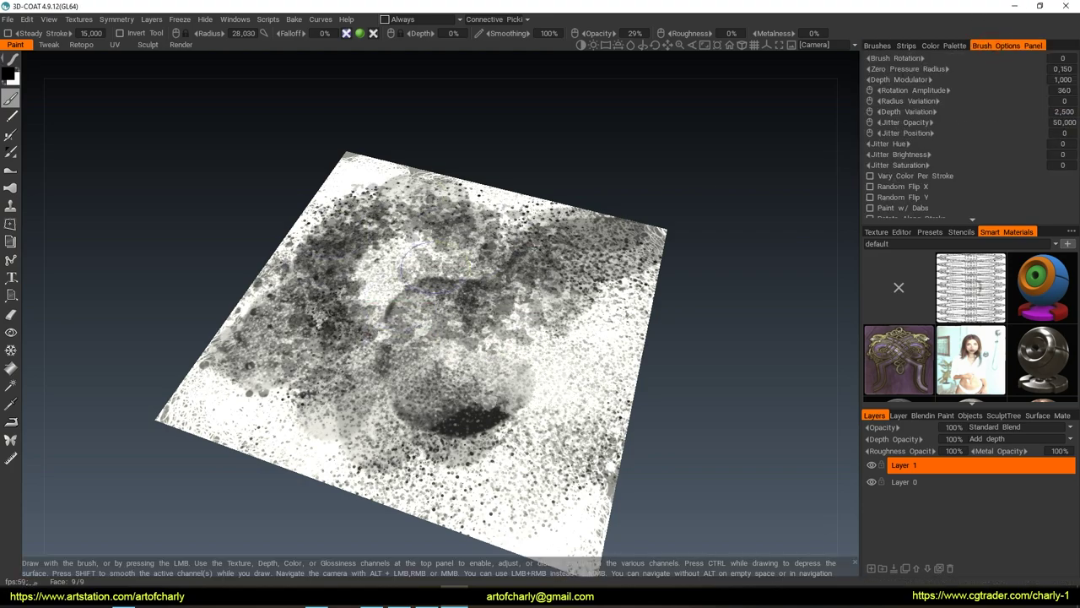
{"action": "left_click", "coordinate": [1064, 132]}
{"action": "type", "text": "10"}
{"action": "key", "text": "Return"}
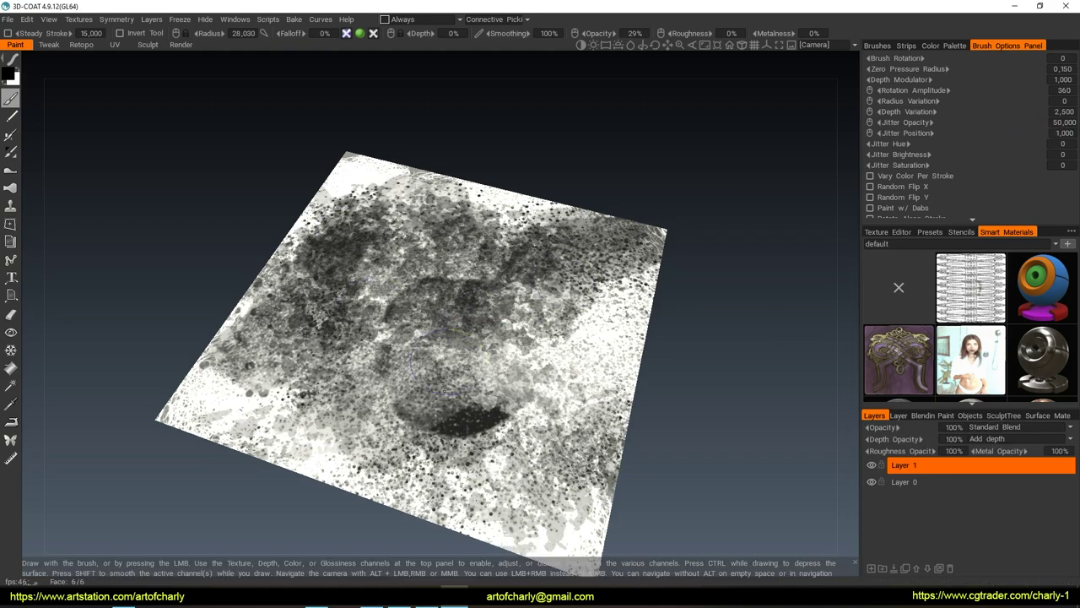
{"action": "left_click", "coordinate": [1047, 154]}
{"action": "type", "text": "10"}
{"action": "key", "text": "Return"}
Build up dark and light dabs across the plane at lower brush opacity
{"action": "left_click_drag", "start_coordinate": [379, 254], "coordinate": [506, 380]}
{"action": "left_click_drag", "start_coordinate": [405, 236], "coordinate": [524, 354]}
{"action": "mouse_move", "coordinate": [354, 321]}
{"action": "left_mouse_down"}
{"action": "mouse_move", "coordinate": [498, 355]}
{"action": "mouse_move", "coordinate": [506, 321]}
{"action": "left_mouse_up"}
{"action": "left_click_drag", "start_coordinate": [603, 34], "coordinate": [583, 34]}
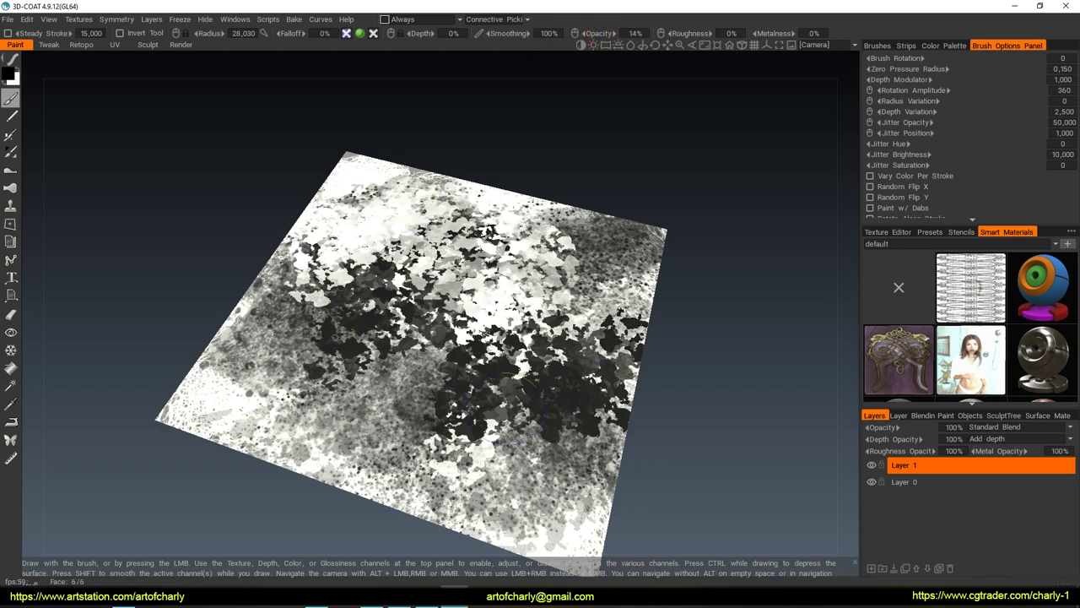
{"action": "left_click_drag", "start_coordinate": [540, 278], "coordinate": [405, 211]}
{"action": "left_click_drag", "start_coordinate": [388, 439], "coordinate": [270, 253]}
{"action": "left_click_drag", "start_coordinate": [253, 354], "coordinate": [476, 464]}
{"action": "left_click_drag", "start_coordinate": [743, 321], "coordinate": [771, 313]}
{"action": "key", "text": "x"}
{"action": "left_click_drag", "start_coordinate": [439, 253], "coordinate": [709, 372]}
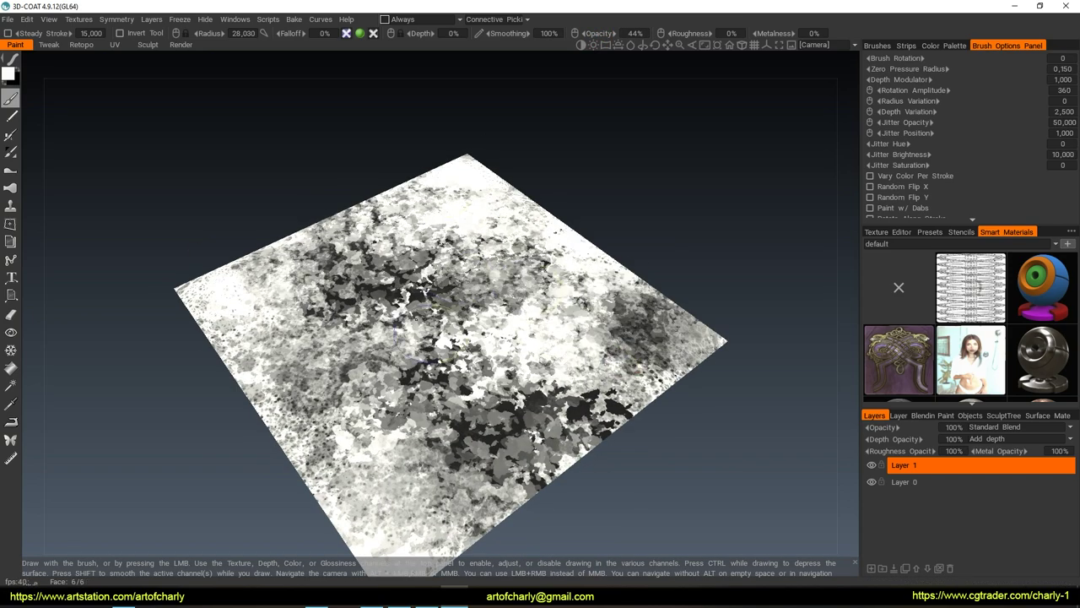
{"action": "left_click_drag", "start_coordinate": [287, 220], "coordinate": [624, 397]}
{"action": "left_click_drag", "start_coordinate": [472, 354], "coordinate": [616, 371]}
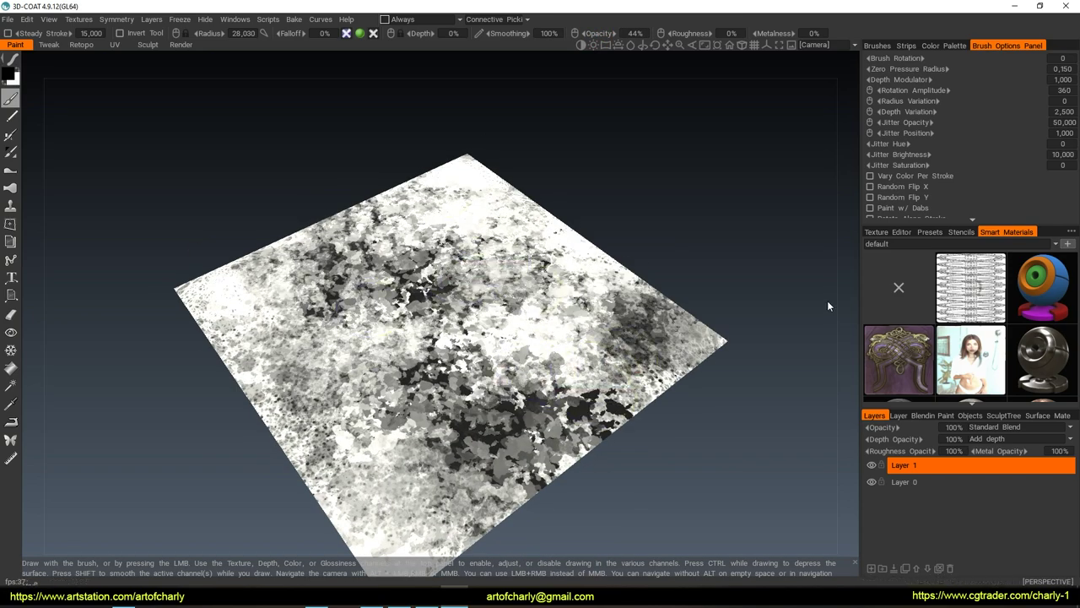
Switch brush shape and finish the mask with dark dabs and white strokes
{"action": "left_click", "coordinate": [882, 45]}
{"action": "left_click", "coordinate": [964, 112]}
{"action": "left_click_drag", "start_coordinate": [338, 253], "coordinate": [591, 405]}
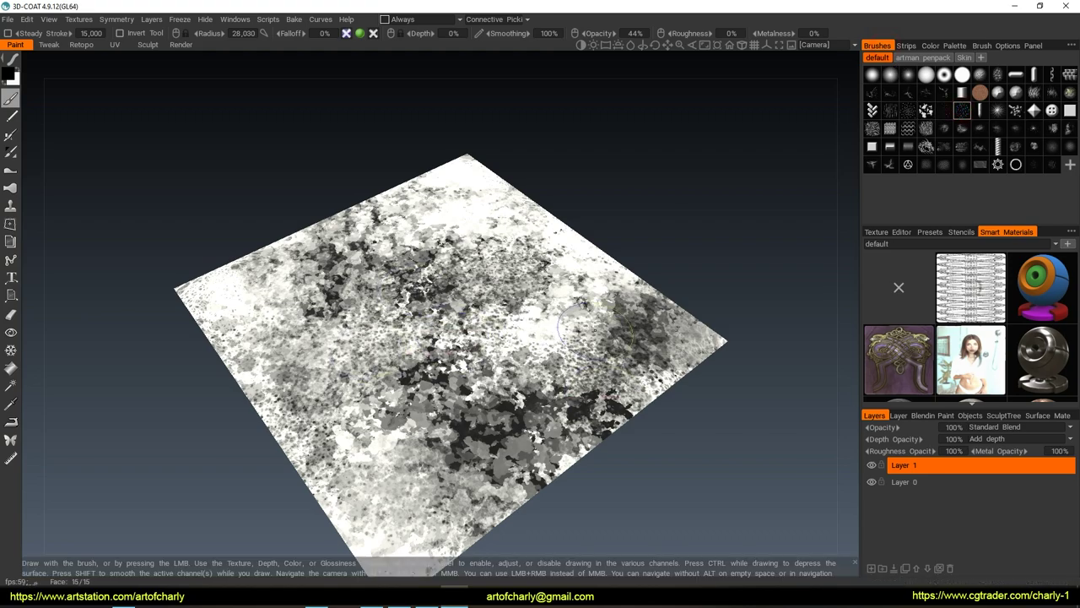
{"action": "left_click_drag", "start_coordinate": [396, 228], "coordinate": [591, 338]}
{"action": "left_click_drag", "start_coordinate": [760, 354], "coordinate": [734, 321]}
{"action": "left_click_drag", "start_coordinate": [675, 245], "coordinate": [574, 447]}
{"action": "left_click_drag", "start_coordinate": [291, 392], "coordinate": [371, 460]}
{"action": "key", "text": "x"}
{"action": "left_click_drag", "start_coordinate": [261, 304], "coordinate": [557, 439]}
{"action": "left_click_drag", "start_coordinate": [320, 312], "coordinate": [421, 169]}
{"action": "left_click_drag", "start_coordinate": [725, 338], "coordinate": [456, 274]}
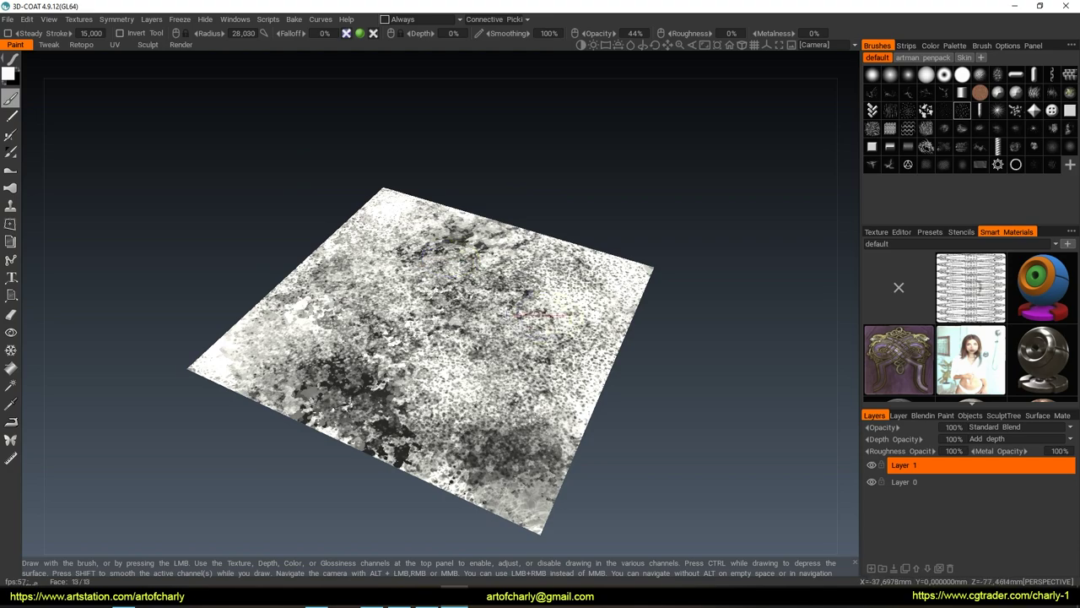
{"action": "left_click", "coordinate": [7, 19]}
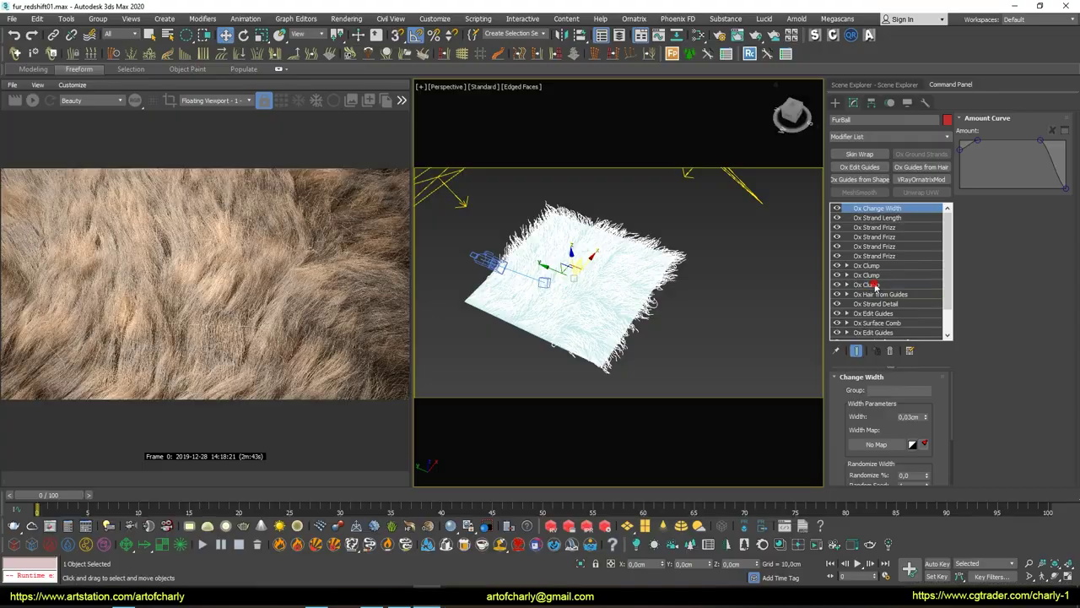
{"action": "left_click", "coordinate": [875, 285]}
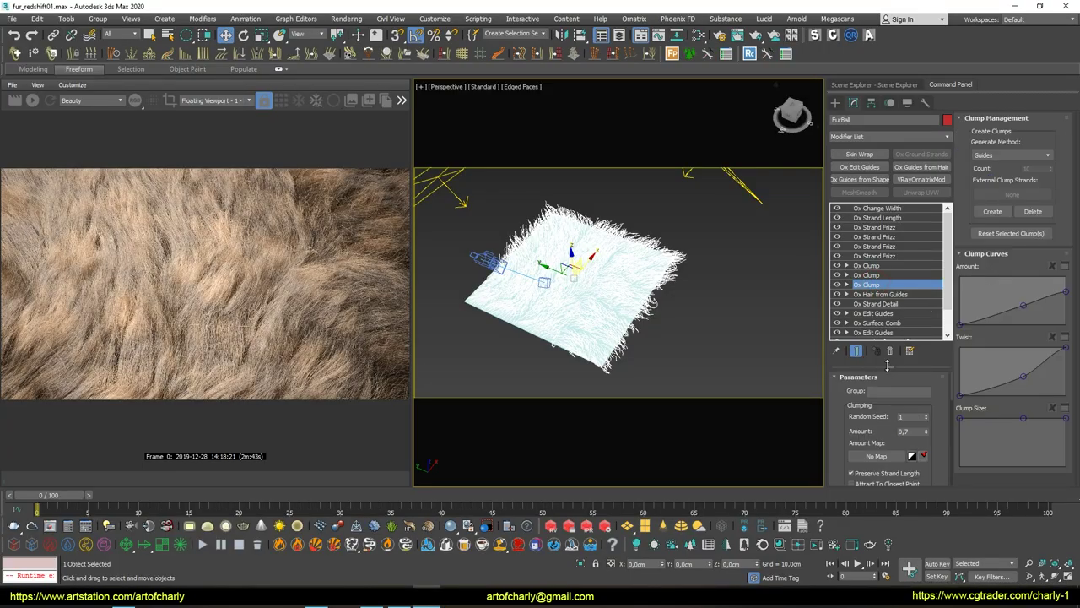
Load the fur_mask_clump map as the last Ox Clump's Amount Map and paste it into the second
{"action": "left_click_drag", "start_coordinate": [854, 403], "coordinate": [855, 376]}
{"action": "left_click", "coordinate": [876, 427]}
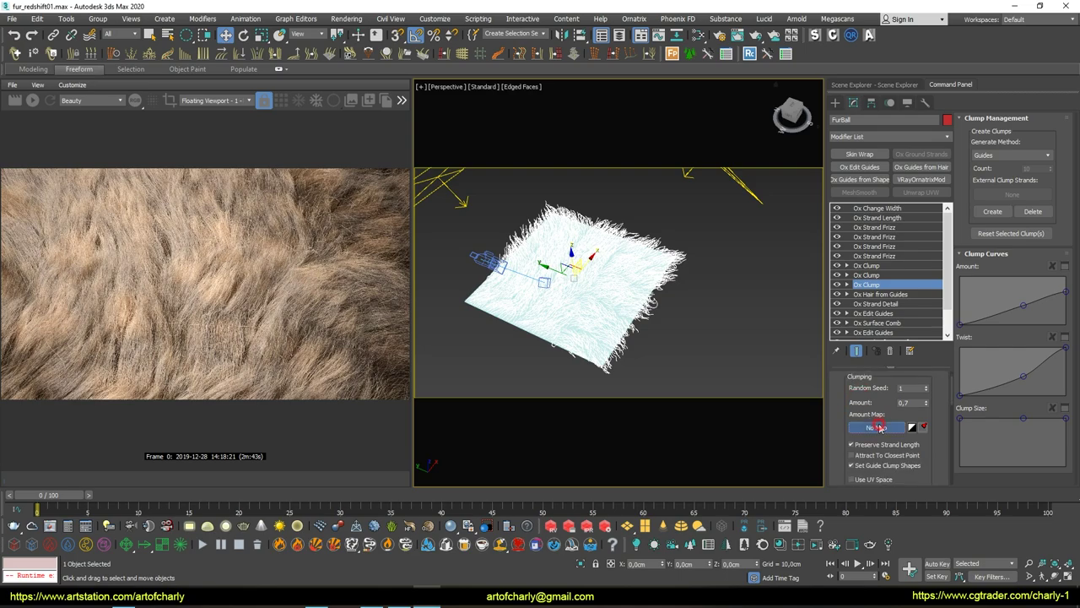
{"action": "double_click", "coordinate": [248, 232]}
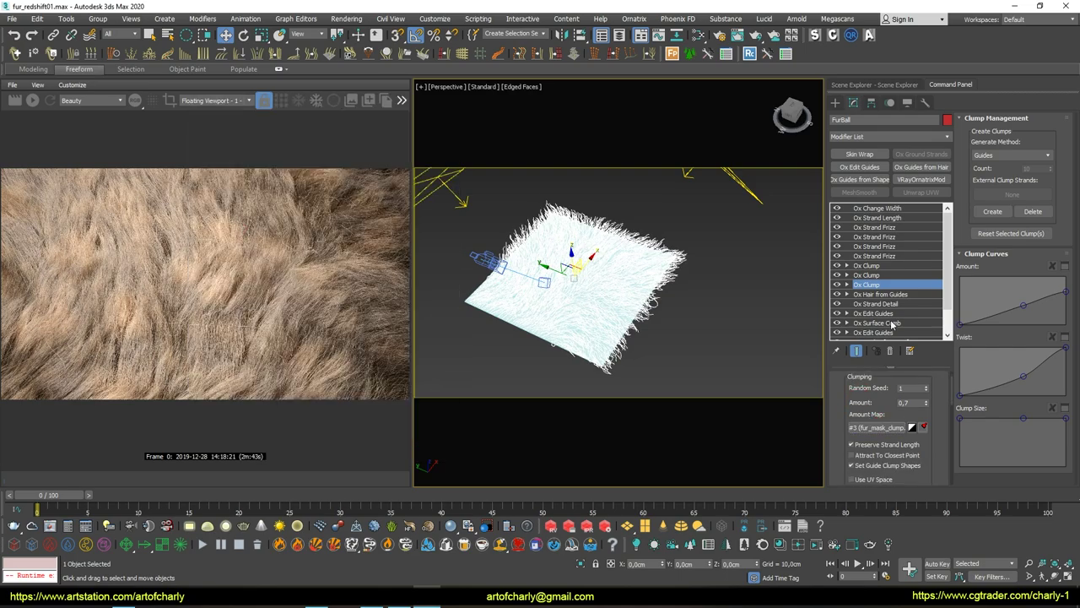
{"action": "right_click", "coordinate": [893, 427]}
{"action": "left_click", "coordinate": [926, 445]}
{"action": "left_click", "coordinate": [878, 275]}
{"action": "right_click", "coordinate": [887, 427]}
{"action": "left_click", "coordinate": [937, 445]}
{"action": "left_click", "coordinate": [868, 265]}
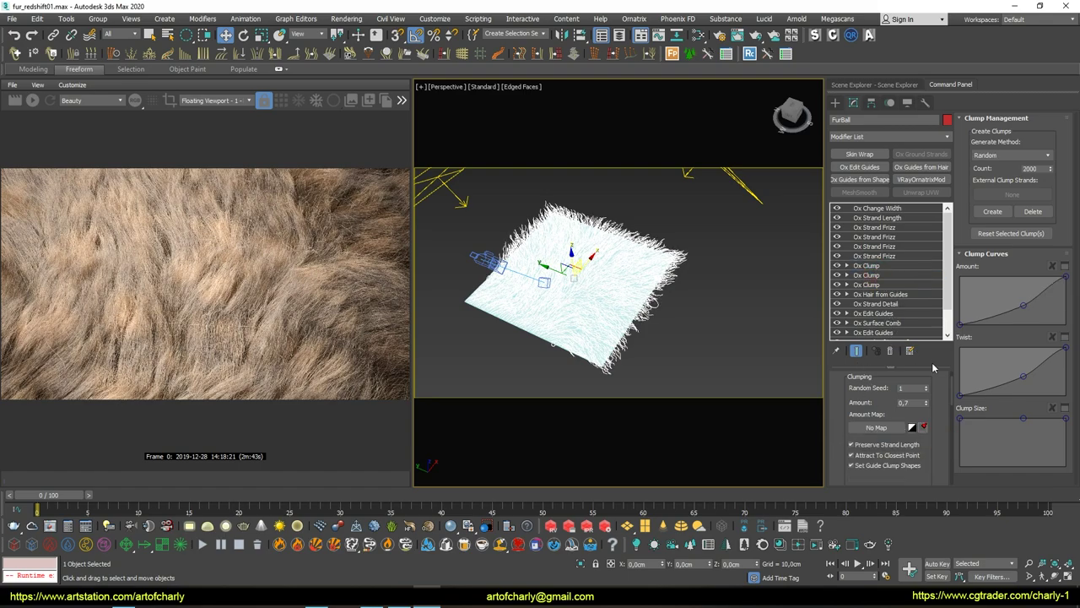
{"action": "left_click", "coordinate": [723, 342]}
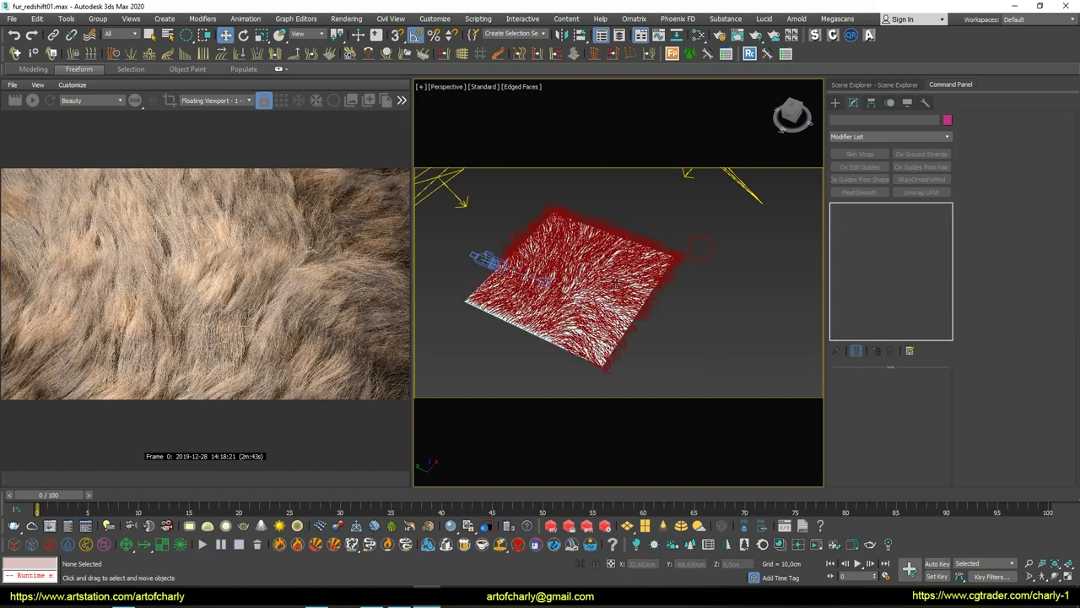
{"action": "key", "text": "c"}
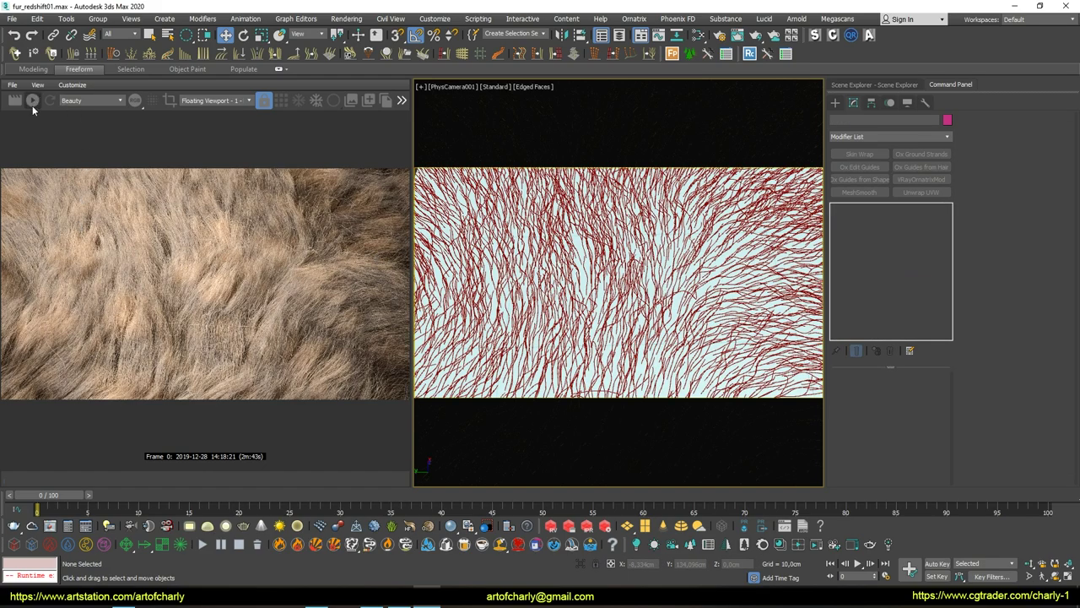
Render the PhysCamera001 view and zoom through the clumped-fur result in the frame buffer
{"action": "left_click", "coordinate": [17, 99]}
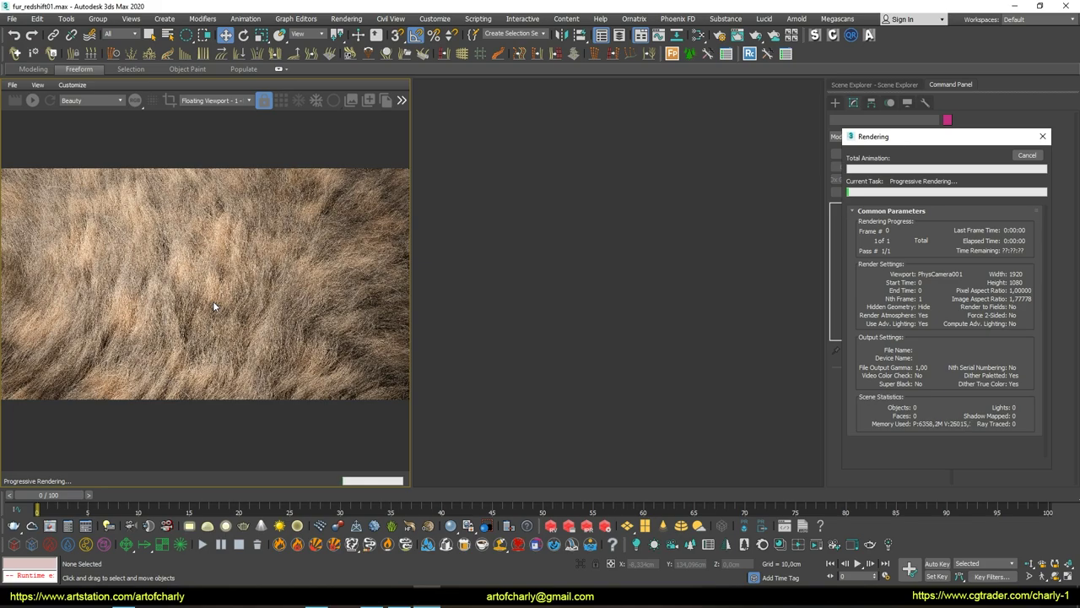
{"action": "scroll", "coordinate": [213, 301], "scroll_direction": "up", "scroll_amount": 3}
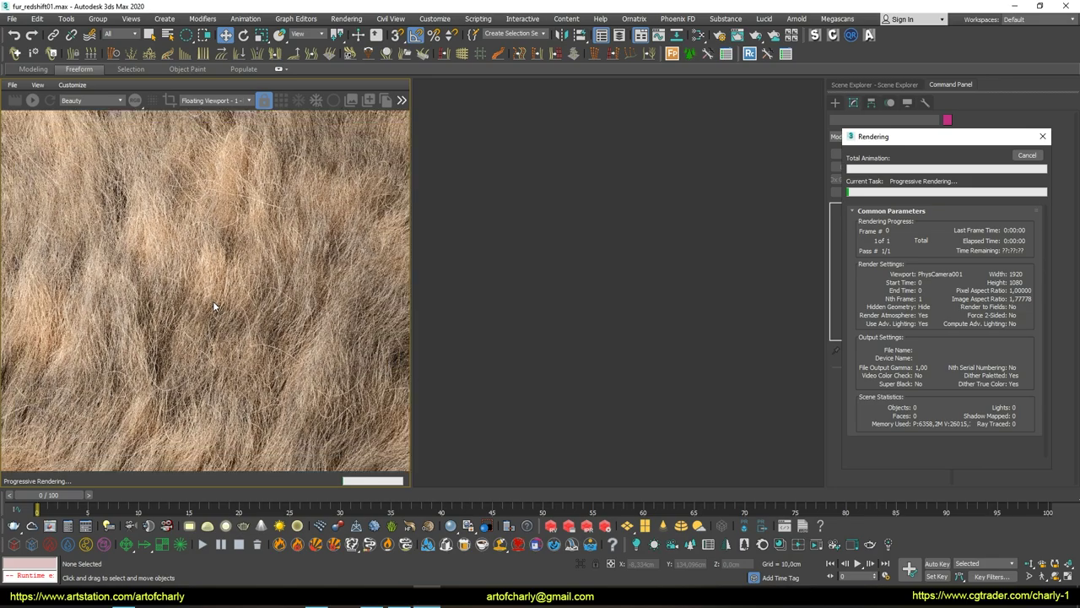
{"action": "scroll", "coordinate": [212, 301], "scroll_direction": "down", "scroll_amount": 1}
{"action": "scroll", "coordinate": [213, 301], "scroll_direction": "down", "scroll_amount": 1}
{"action": "scroll", "coordinate": [213, 301], "scroll_direction": "down", "scroll_amount": 1}
{"action": "scroll", "coordinate": [212, 301], "scroll_direction": "up", "scroll_amount": 1}
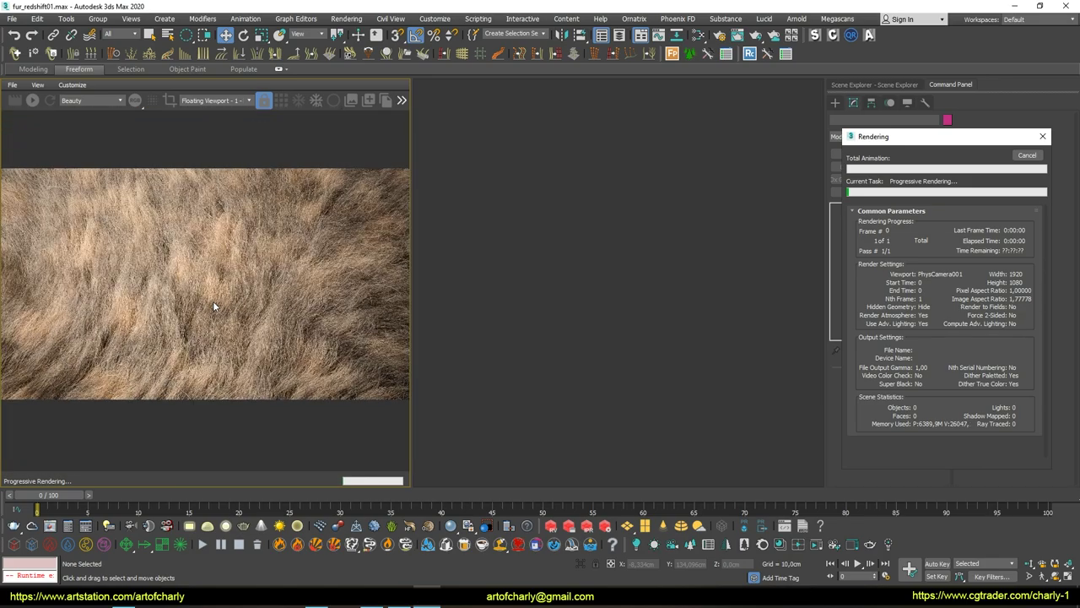
{"action": "scroll", "coordinate": [213, 300], "scroll_direction": "up", "scroll_amount": 1}
{"action": "scroll", "coordinate": [213, 301], "scroll_direction": "up", "scroll_amount": 2}
{"action": "scroll", "coordinate": [213, 300], "scroll_direction": "up", "scroll_amount": 2}
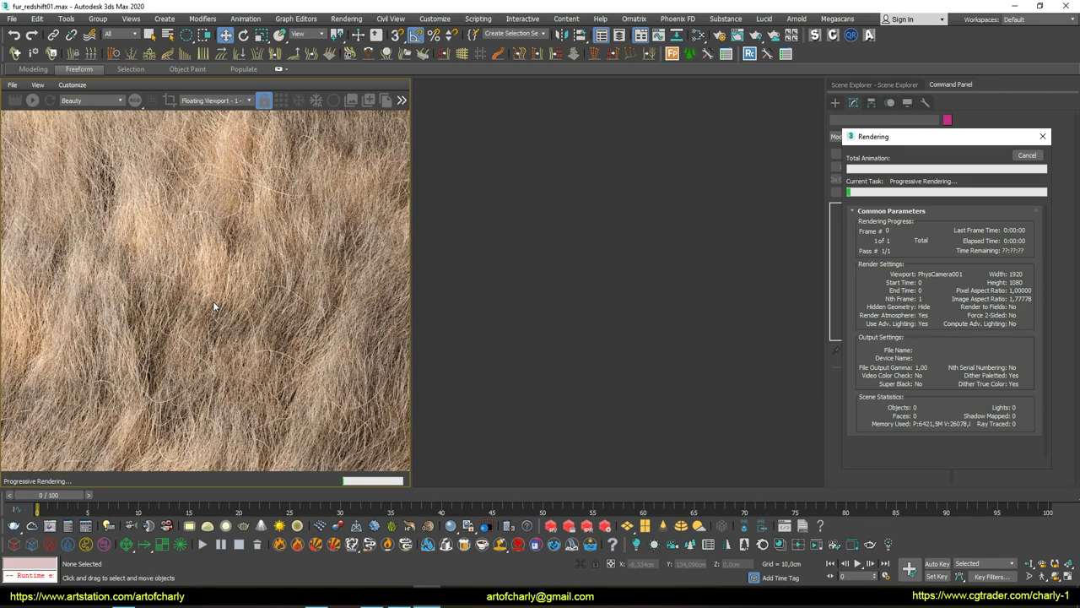
{"action": "scroll", "coordinate": [212, 301], "scroll_direction": "down", "scroll_amount": 1}
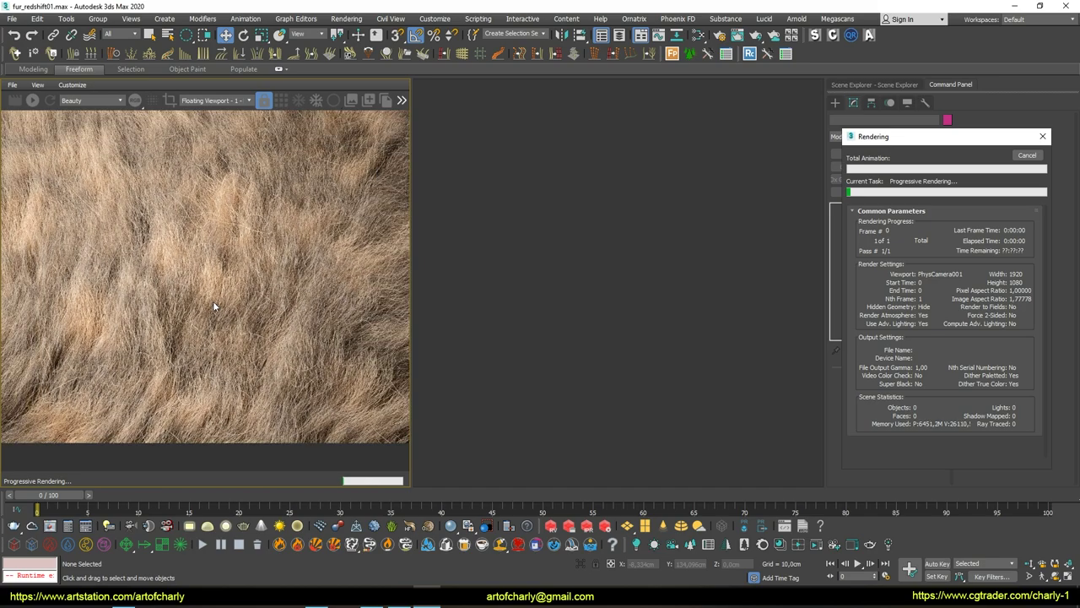
{"action": "scroll", "coordinate": [213, 301], "scroll_direction": "down", "scroll_amount": 1}
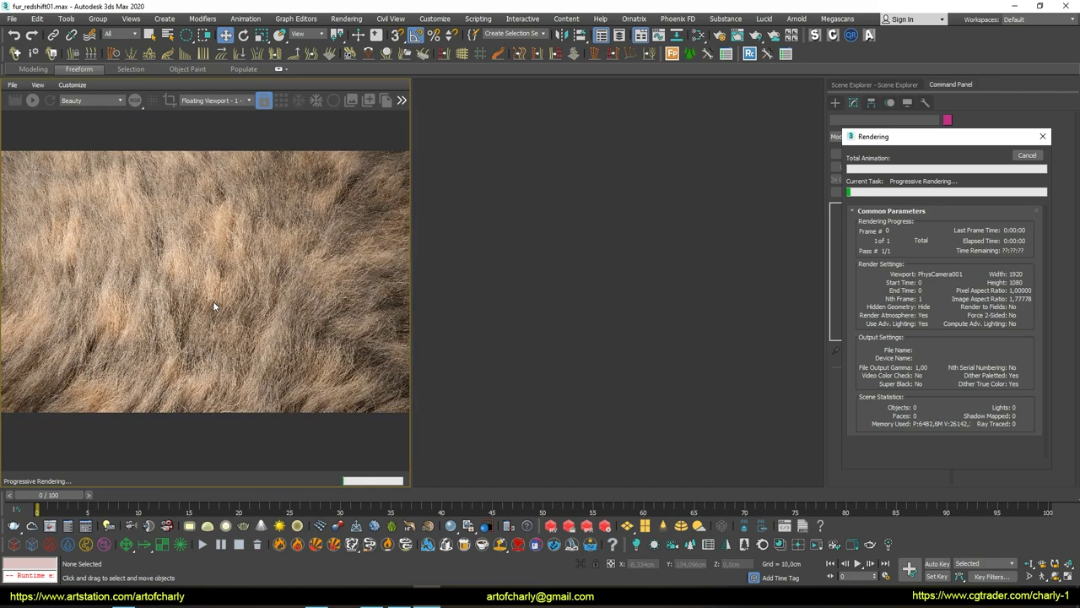
{"action": "scroll", "coordinate": [212, 306], "scroll_direction": "down", "scroll_amount": 1}
{"action": "scroll", "coordinate": [213, 301], "scroll_direction": "up", "scroll_amount": 2}
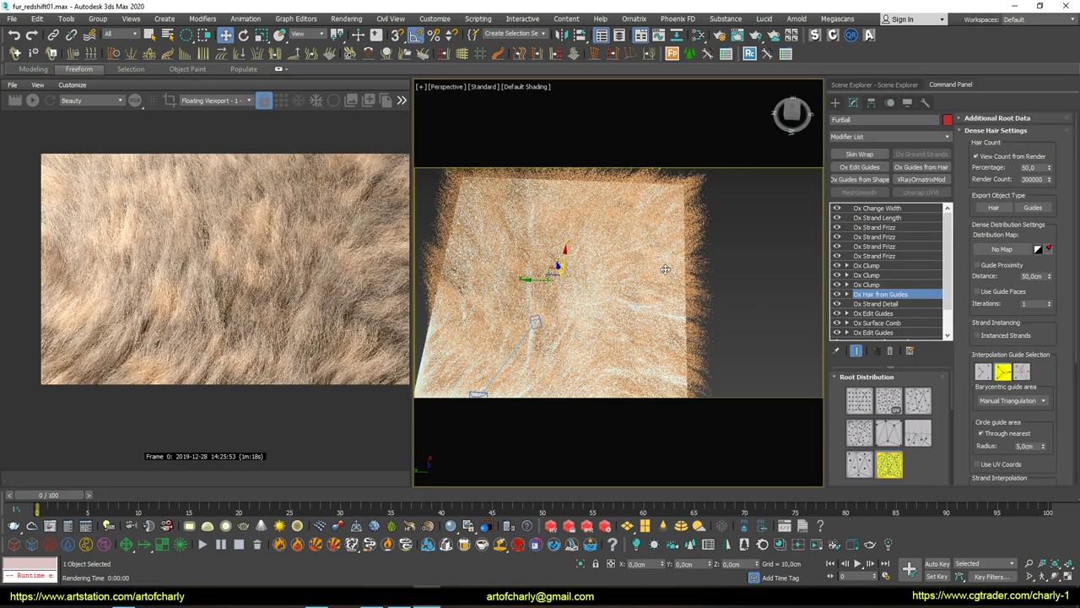
Enable the first and third Ox Strand Frizz modifiers and review their Amount and Scale
{"action": "scroll", "coordinate": [631, 308], "scroll_direction": "up", "scroll_amount": 1}
{"action": "scroll", "coordinate": [624, 307], "scroll_direction": "up", "scroll_amount": 1}
{"action": "scroll", "coordinate": [603, 304], "scroll_direction": "up", "scroll_amount": 1}
{"action": "middle_click_drag", "start_coordinate": [427, 340], "coordinate": [479, 330], "text": "alt"}
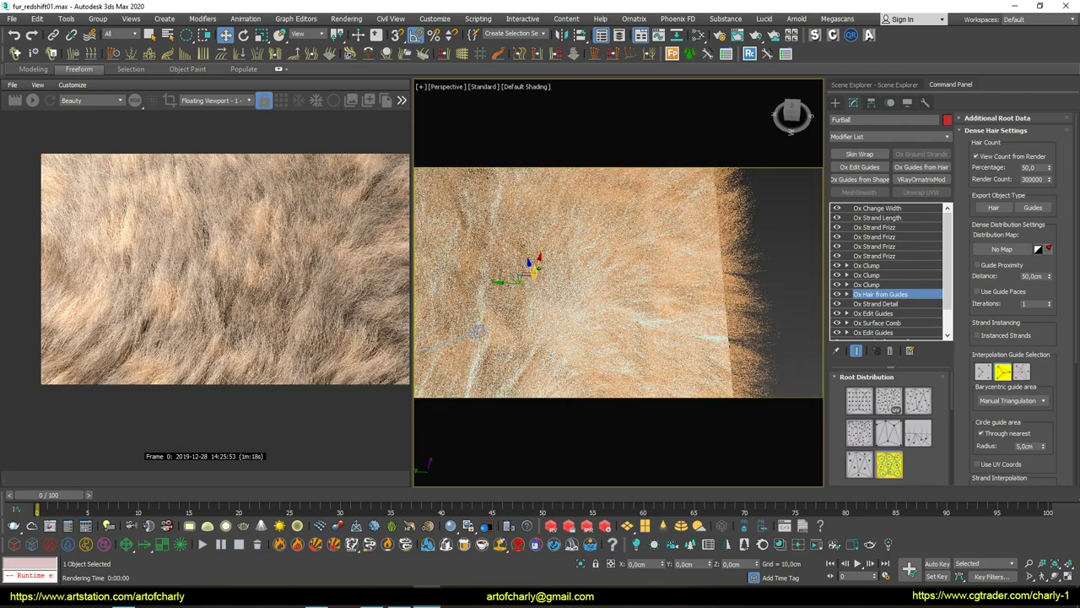
{"action": "left_click", "coordinate": [890, 228]}
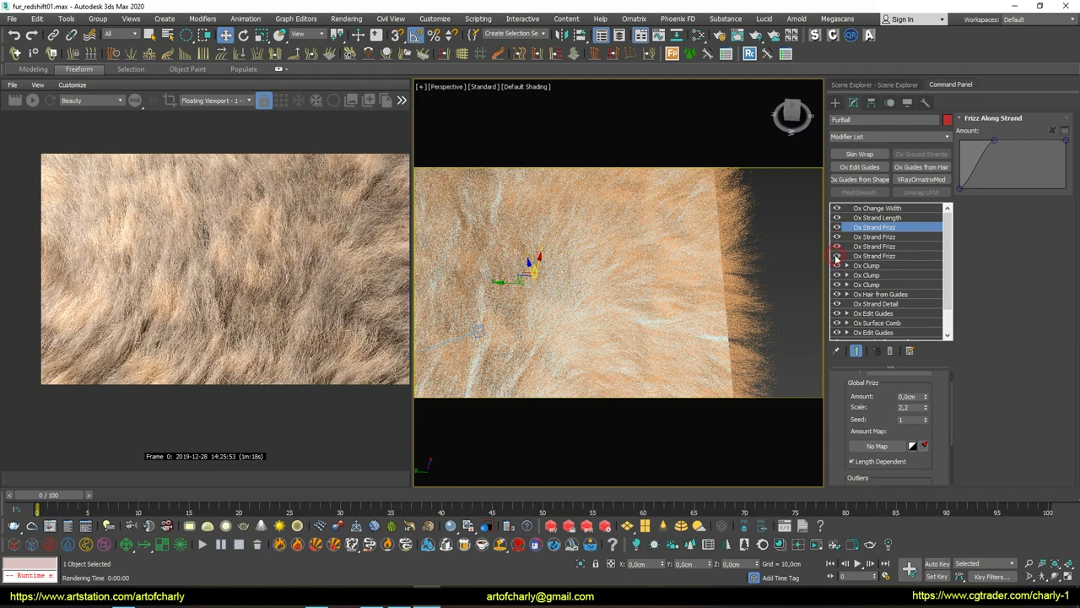
{"action": "left_click", "coordinate": [837, 244]}
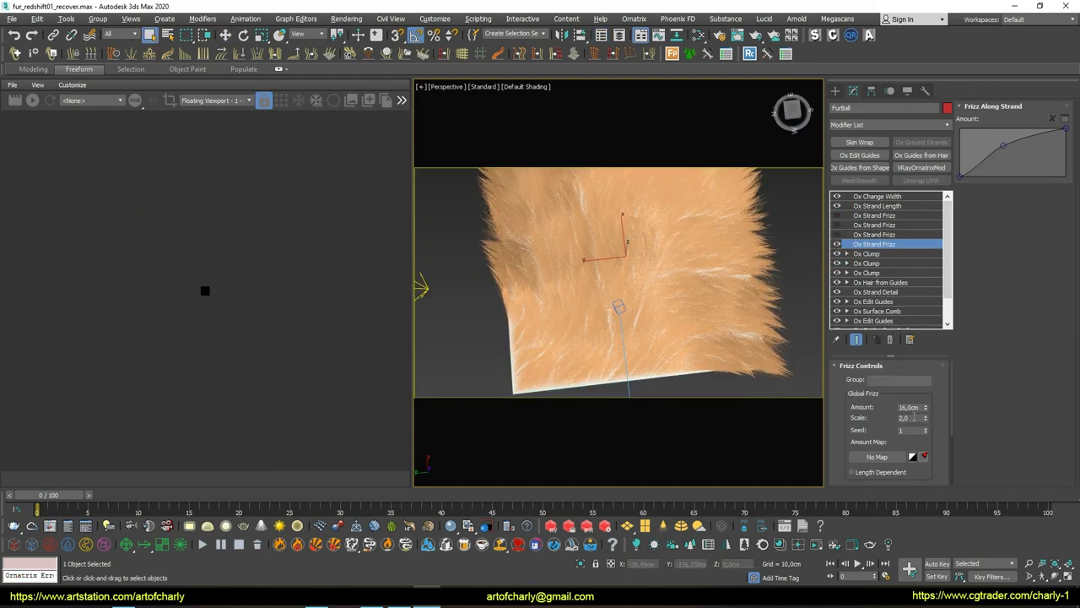
{"action": "mouse_move", "coordinate": [892, 425]}
{"action": "left_mouse_down"}
{"action": "mouse_move", "coordinate": [872, 316]}
{"action": "mouse_move", "coordinate": [871, 404]}
{"action": "left_mouse_up"}
{"action": "left_click", "coordinate": [894, 235]}
{"action": "left_click", "coordinate": [837, 235]}
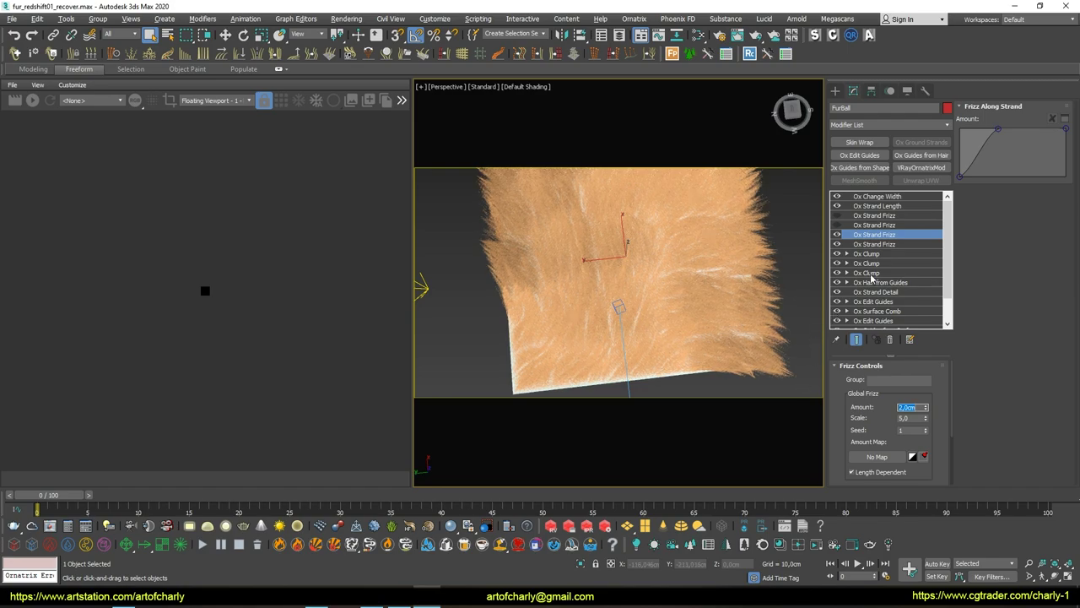
{"action": "left_click", "coordinate": [878, 224]}
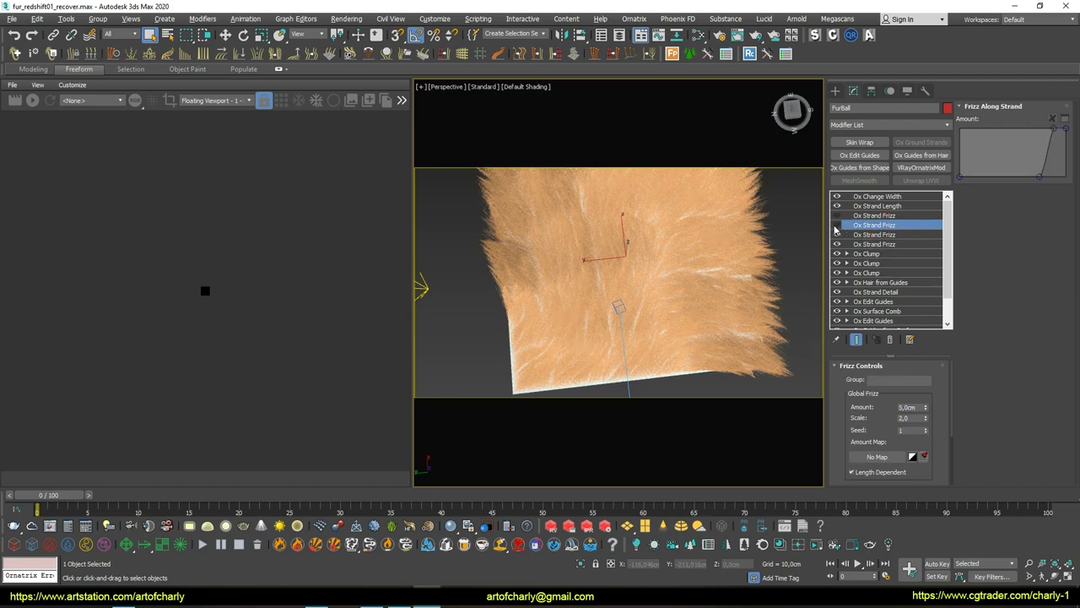
Lower the Ox Strand Frizz Amount to 3,0cm
{"action": "middle_click_drag", "start_coordinate": [755, 289], "coordinate": [673, 289]}
{"action": "double_click", "coordinate": [907, 407]}
{"action": "type", "text": "3"}
{"action": "key", "text": "Return"}
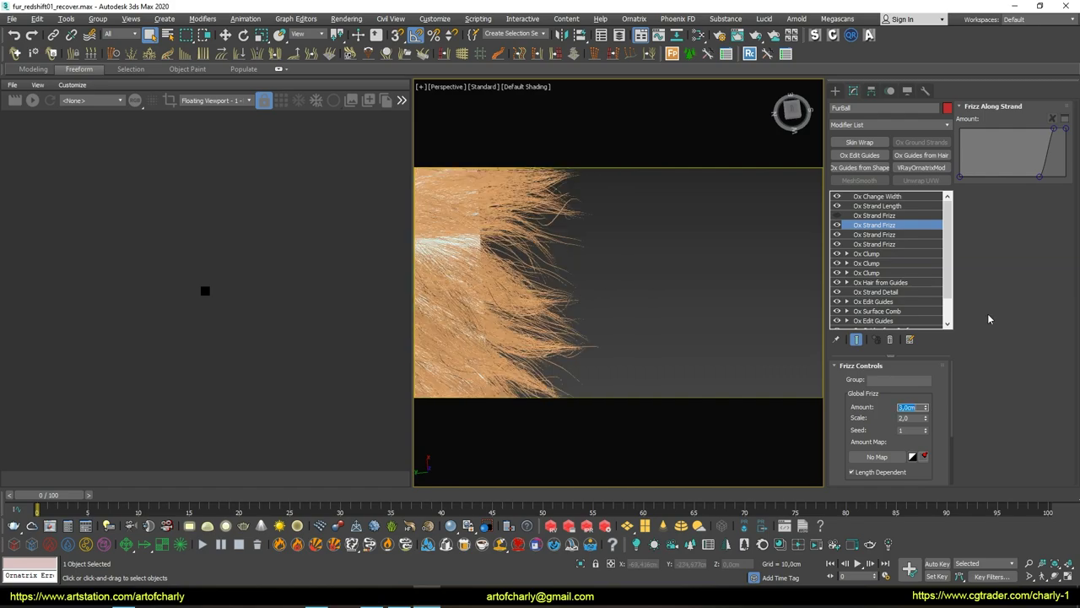
Set the top Ox Strand Frizz Outliers Percentage to 0,01 and view through PhysCamera001
{"action": "scroll", "coordinate": [866, 418], "scroll_direction": "down", "scroll_amount": 3}
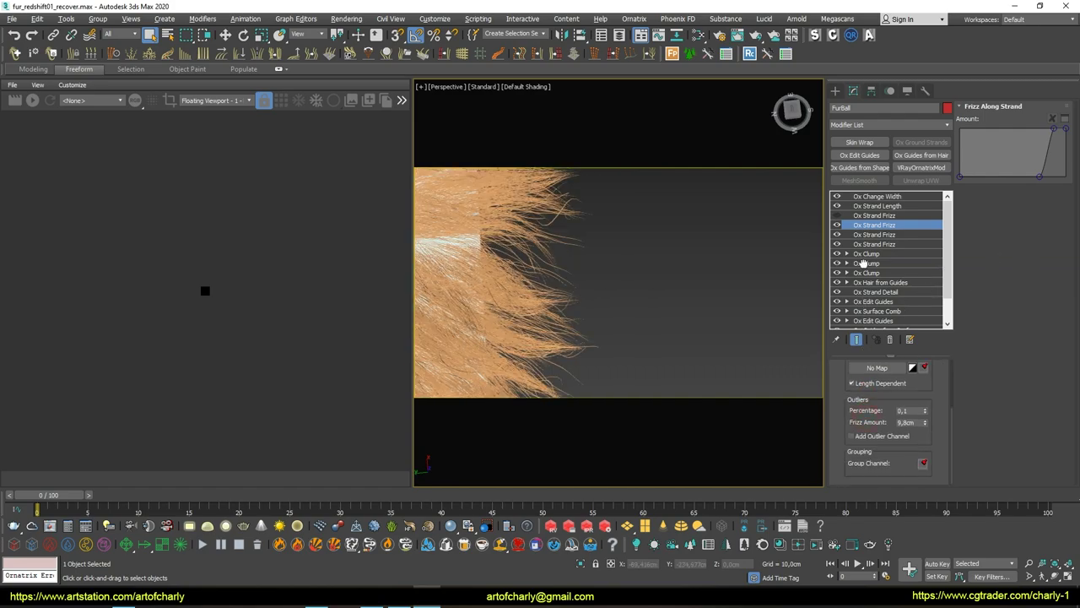
{"action": "scroll", "coordinate": [874, 449], "scroll_direction": "up", "scroll_amount": 2}
{"action": "scroll", "coordinate": [876, 460], "scroll_direction": "up", "scroll_amount": 1}
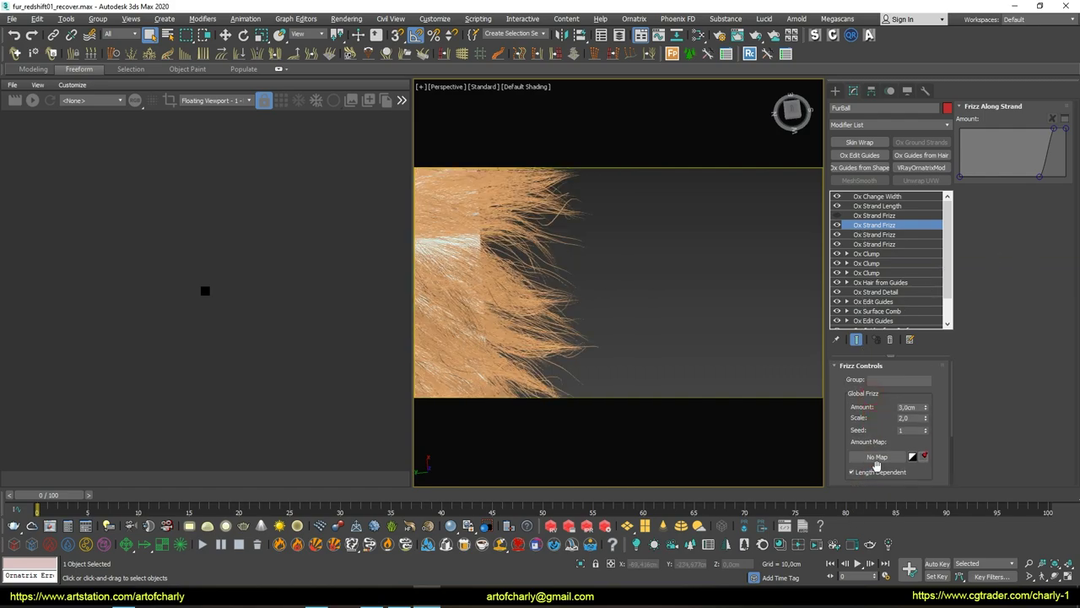
{"action": "left_click", "coordinate": [880, 216]}
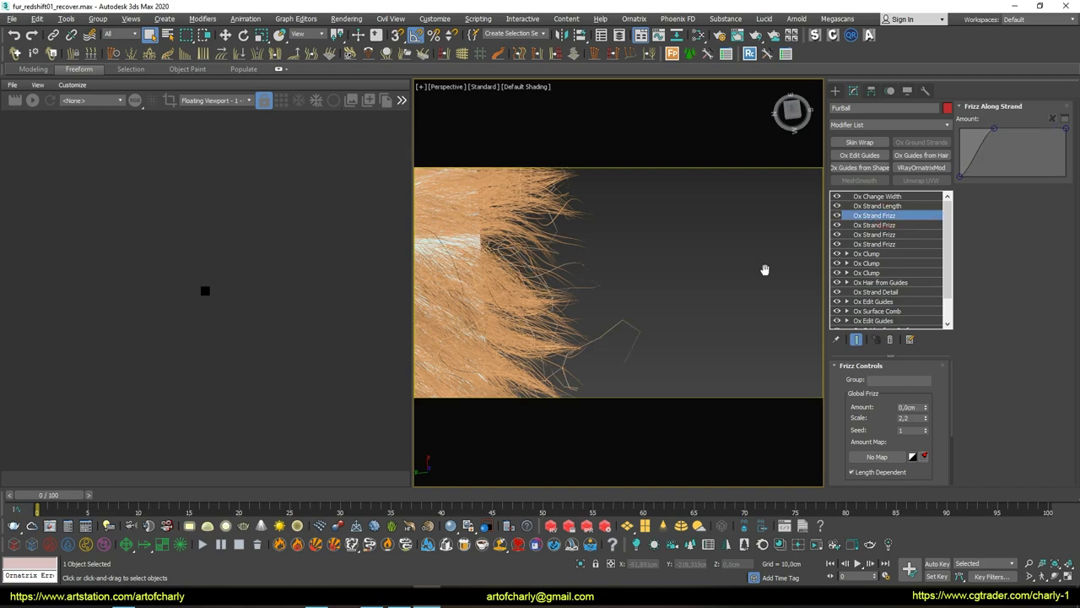
{"action": "scroll", "coordinate": [893, 427], "scroll_direction": "down", "scroll_amount": 2}
{"action": "scroll", "coordinate": [893, 427], "scroll_direction": "down", "scroll_amount": 1}
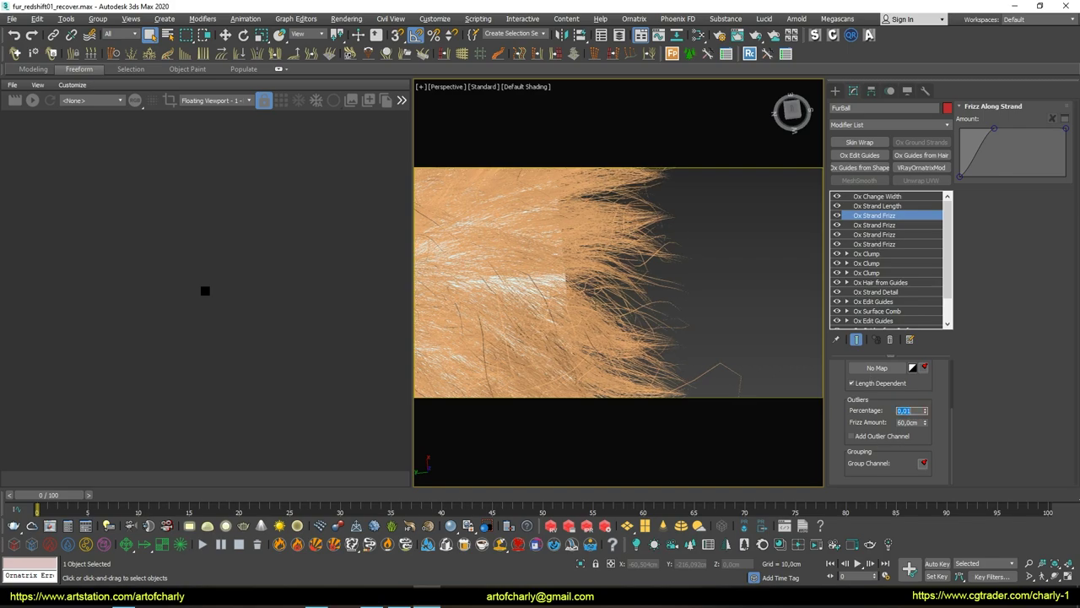
{"action": "key", "text": "Return"}
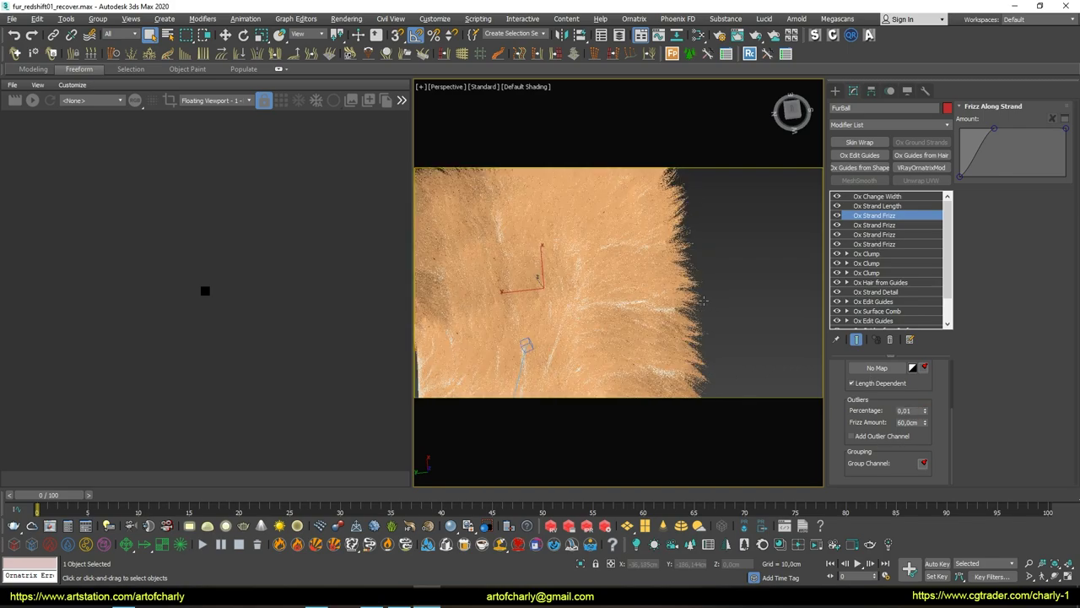
{"action": "key", "text": "c"}
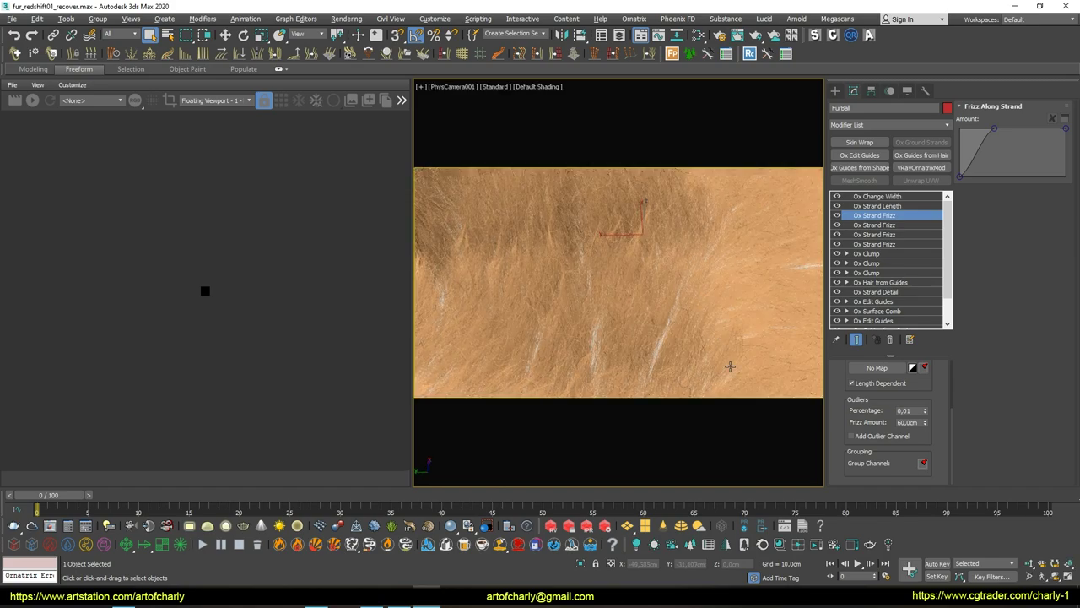
Dolly and orbit the camera to frame the fur closer
{"action": "left_click", "coordinate": [1029, 562]}
{"action": "mouse_move", "coordinate": [664, 335]}
{"action": "left_mouse_down"}
{"action": "mouse_move", "coordinate": [670, 351]}
{"action": "mouse_move", "coordinate": [638, 320]}
{"action": "mouse_move", "coordinate": [622, 321]}
{"action": "mouse_move", "coordinate": [631, 359]}
{"action": "left_mouse_up"}
{"action": "left_click", "coordinate": [1054, 574]}
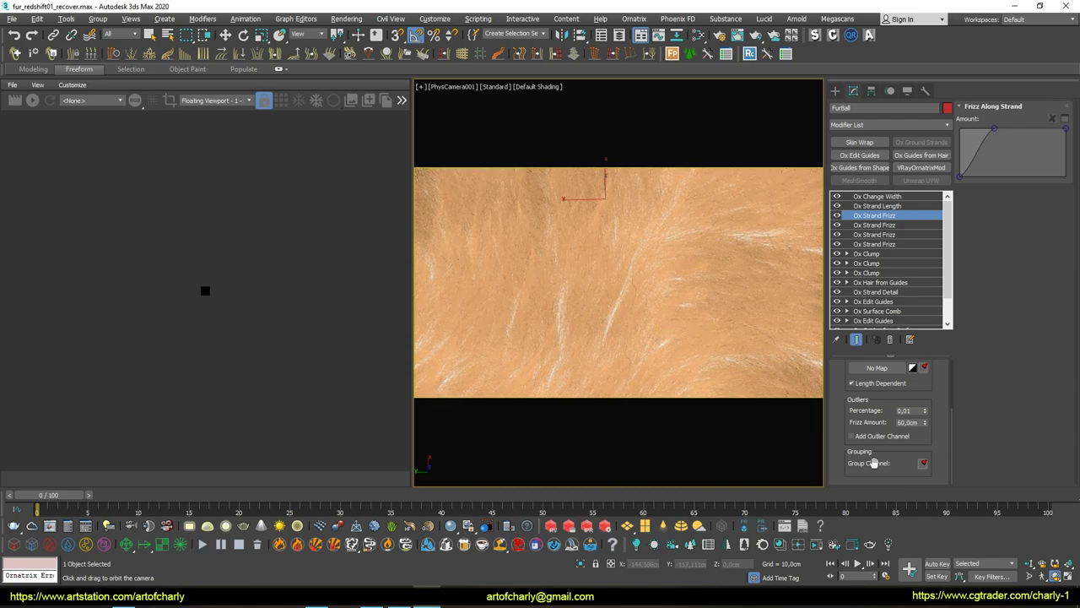
{"action": "left_click", "coordinate": [1029, 563]}
{"action": "left_click_drag", "start_coordinate": [636, 314], "coordinate": [636, 319]}
{"action": "right_click", "coordinate": [633, 325]}
Start a progressive Redshift render of the close-up fur in the floating viewport
{"action": "left_click", "coordinate": [168, 199]}
{"action": "left_click", "coordinate": [32, 99]}
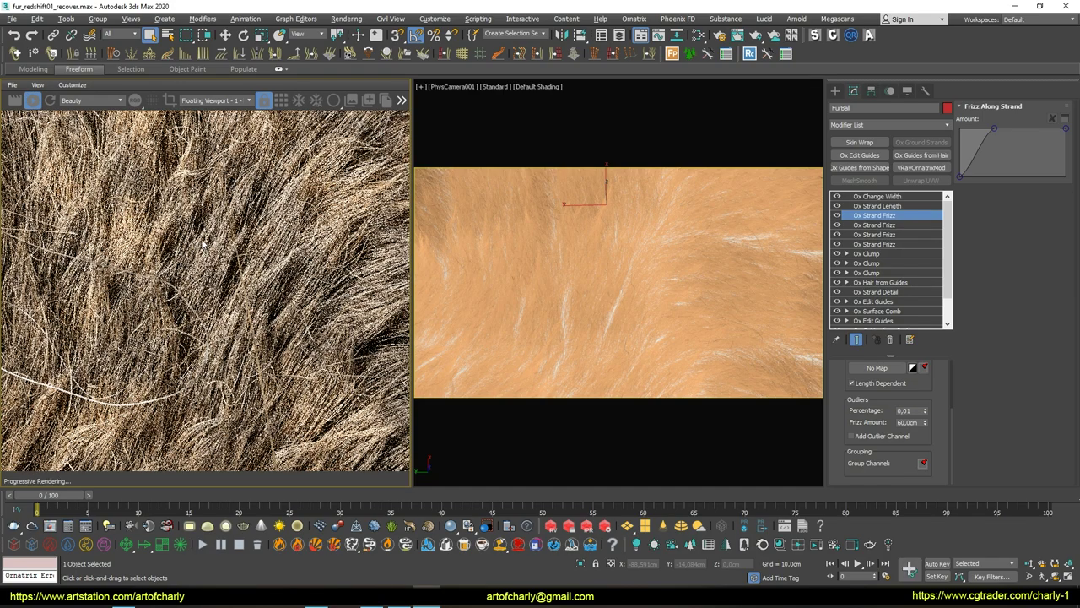
{"action": "scroll", "coordinate": [149, 355], "scroll_direction": "down", "scroll_amount": 3}
{"action": "scroll", "coordinate": [142, 375], "scroll_direction": "down", "scroll_amount": 2}
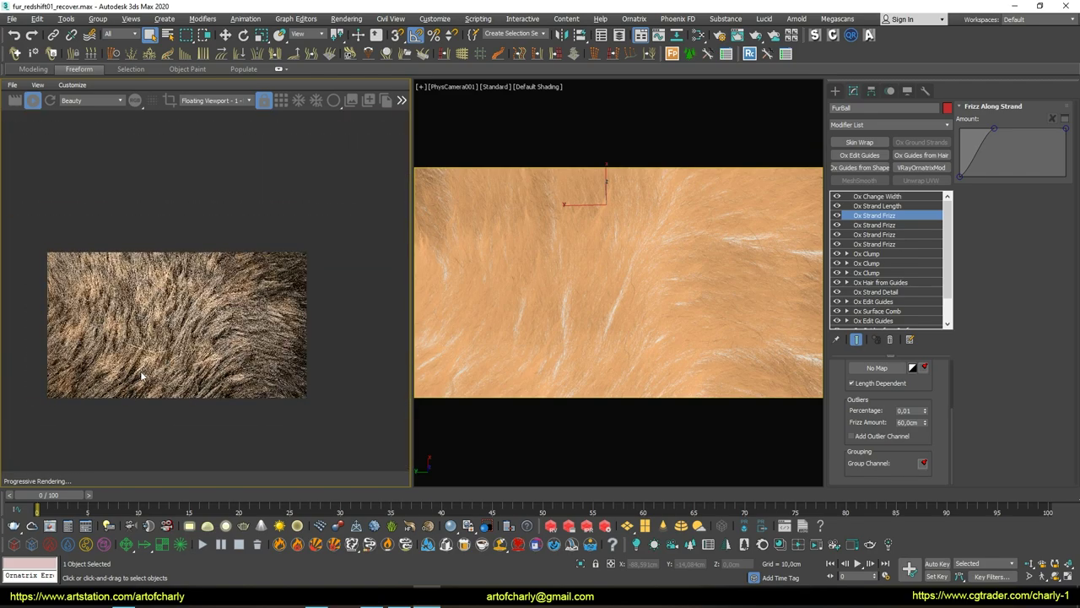
{"action": "scroll", "coordinate": [142, 375], "scroll_direction": "up", "scroll_amount": 2}
{"action": "scroll", "coordinate": [141, 370], "scroll_direction": "up", "scroll_amount": 2}
{"action": "scroll", "coordinate": [140, 364], "scroll_direction": "up", "scroll_amount": 2}
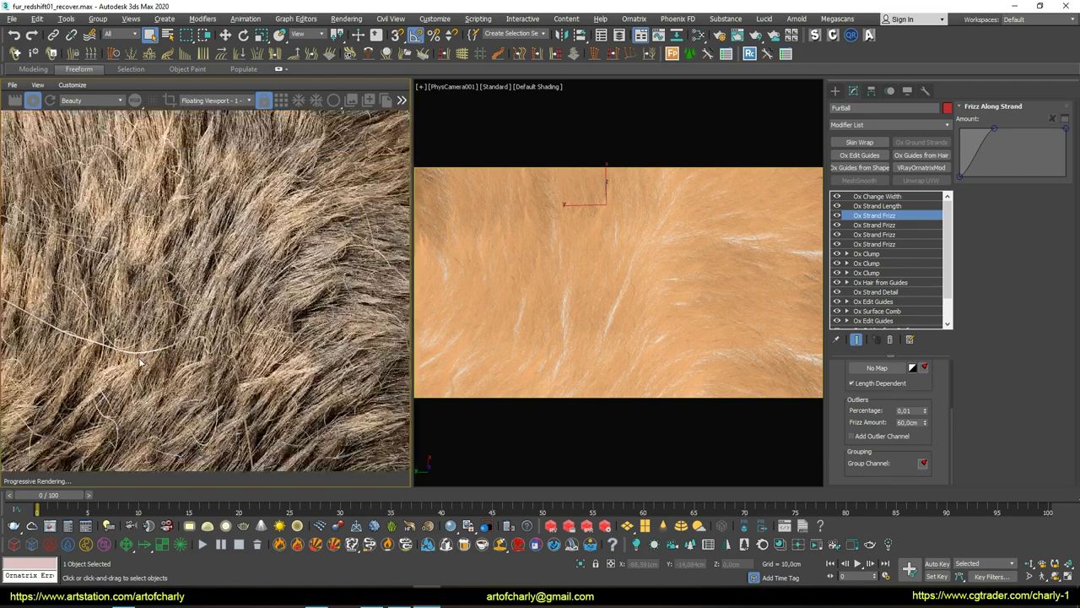
{"action": "scroll", "coordinate": [127, 364], "scroll_direction": "down", "scroll_amount": 1}
{"action": "scroll", "coordinate": [93, 373], "scroll_direction": "down", "scroll_amount": 2}
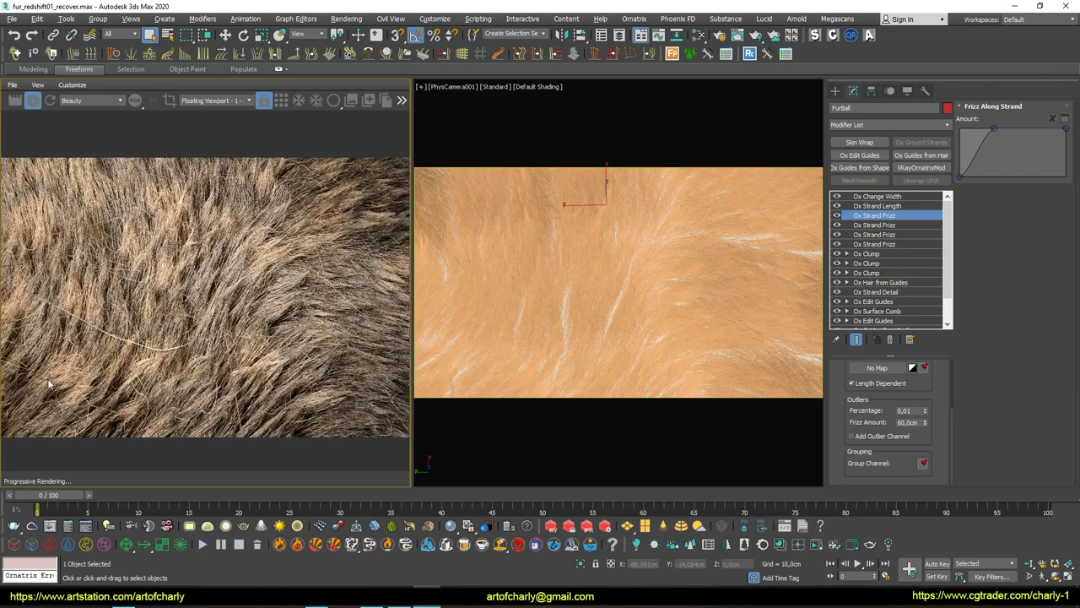
{"action": "scroll", "coordinate": [51, 377], "scroll_direction": "up", "scroll_amount": 2}
{"action": "scroll", "coordinate": [226, 360], "scroll_direction": "down", "scroll_amount": 2}
{"action": "scroll", "coordinate": [262, 359], "scroll_direction": "up", "scroll_amount": 1}
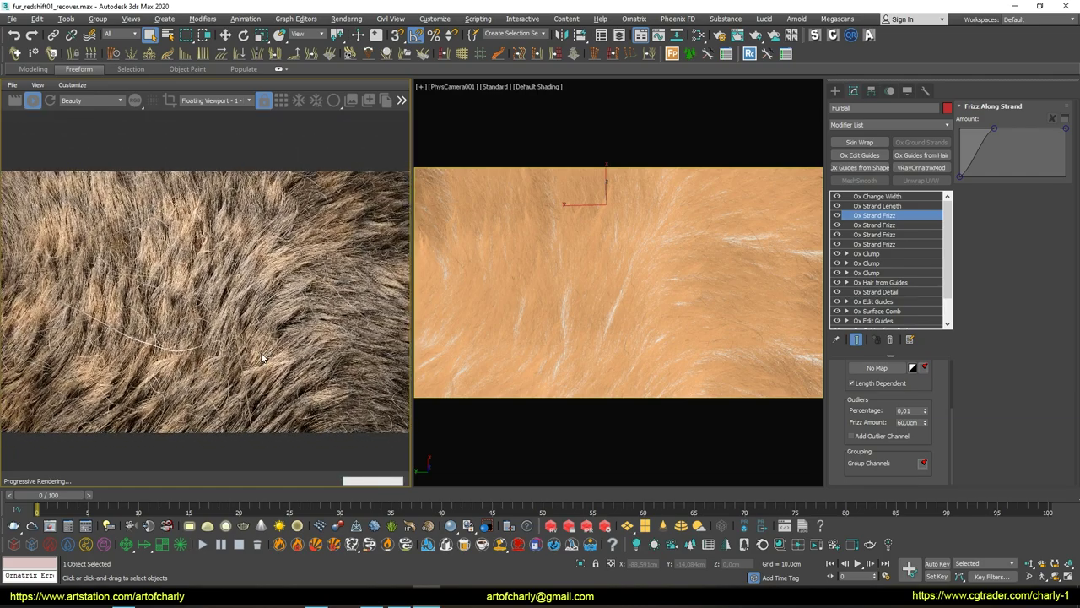
{"action": "scroll", "coordinate": [261, 359], "scroll_direction": "up", "scroll_amount": 1}
{"action": "left_click", "coordinate": [893, 196]}
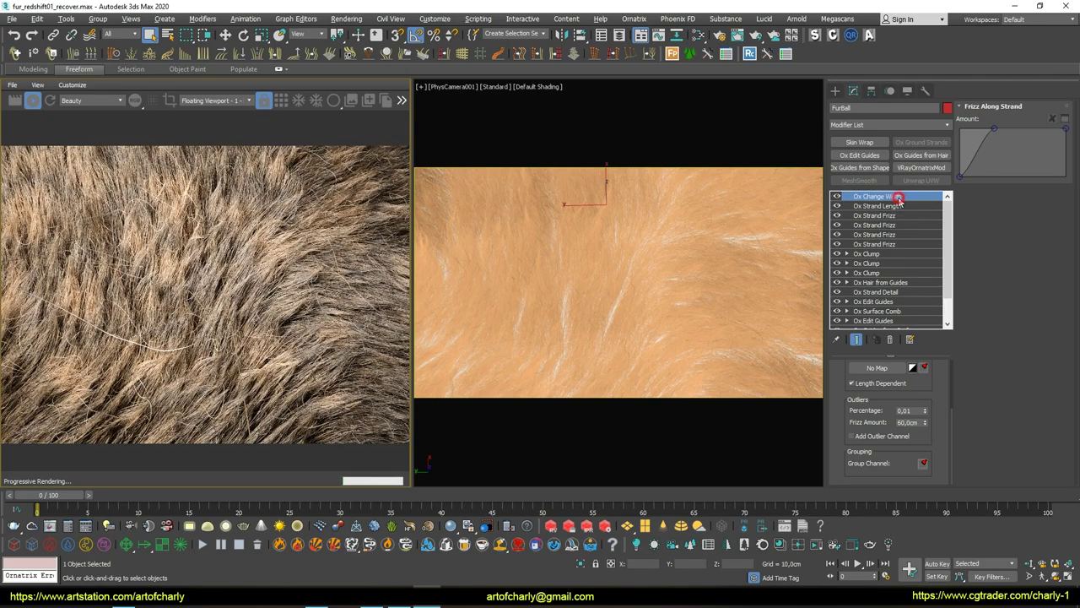
Set the Ox Change Width strand width to 0,05cm
{"action": "left_click", "coordinate": [908, 405]}
{"action": "type", "text": "0,05"}
{"action": "key", "text": "Return"}
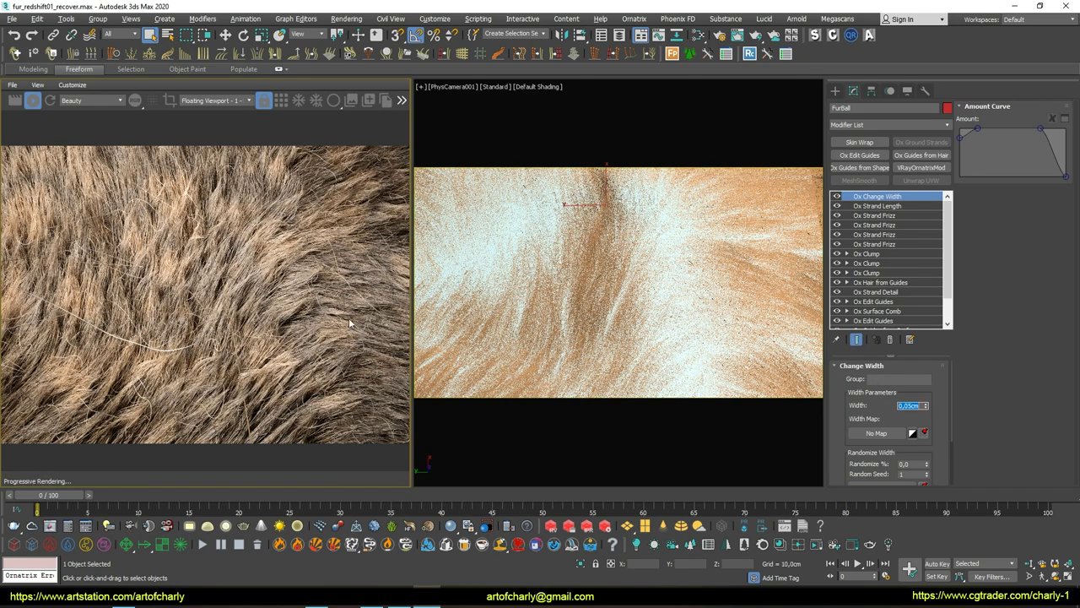
Re-render the floating viewport and inspect the thinner hair
{"action": "left_click", "coordinate": [50, 102]}
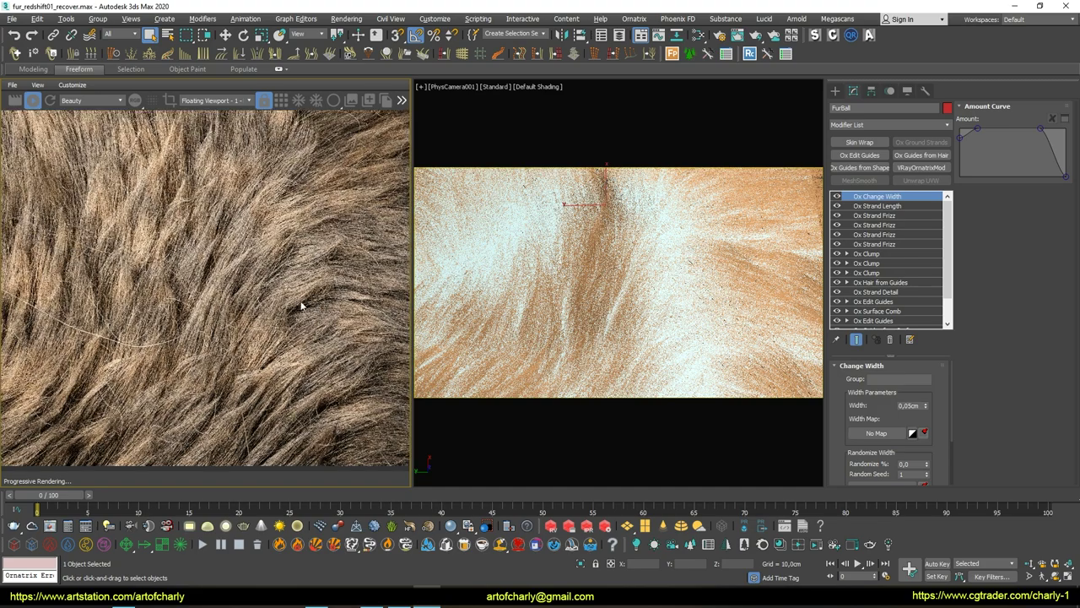
{"action": "scroll", "coordinate": [260, 316], "scroll_direction": "down", "scroll_amount": 3}
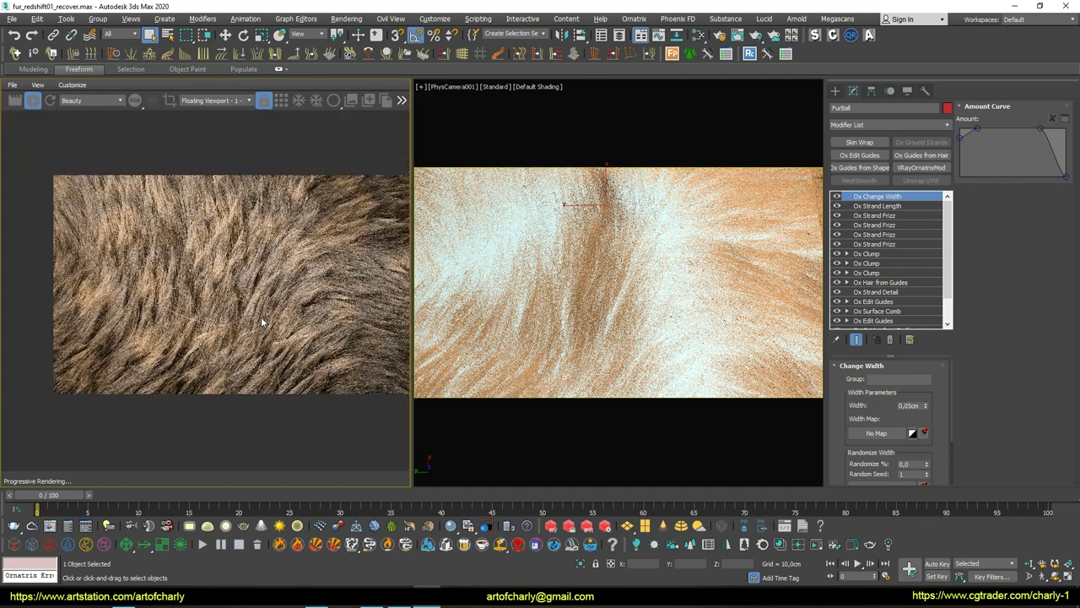
{"action": "scroll", "coordinate": [351, 318], "scroll_direction": "up", "scroll_amount": 1}
{"action": "scroll", "coordinate": [371, 310], "scroll_direction": "up", "scroll_amount": 2}
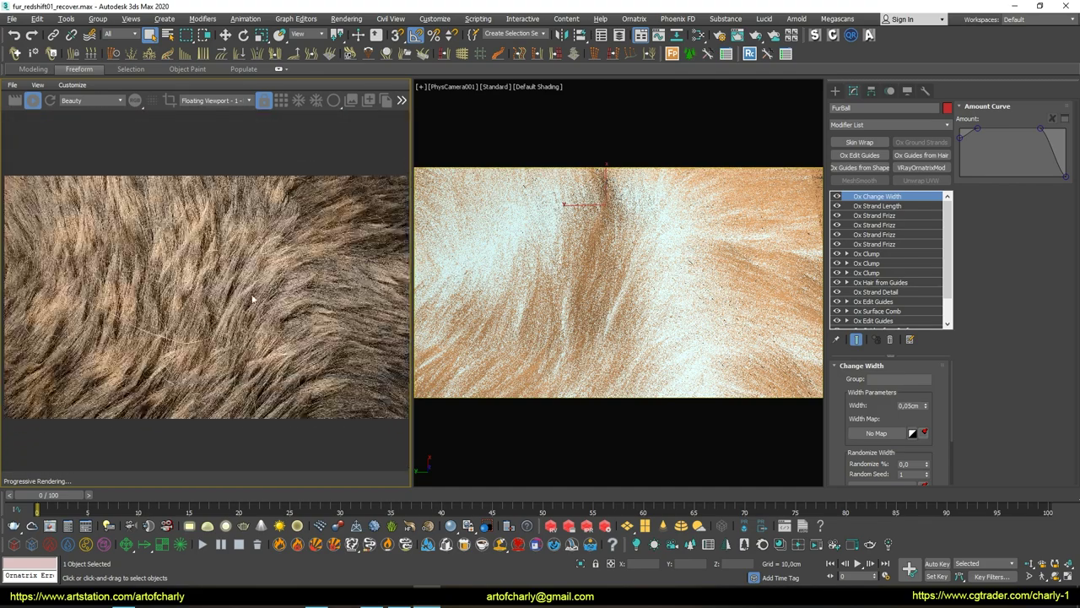
{"action": "scroll", "coordinate": [253, 309], "scroll_direction": "up", "scroll_amount": 2}
{"action": "scroll", "coordinate": [262, 314], "scroll_direction": "up", "scroll_amount": 2}
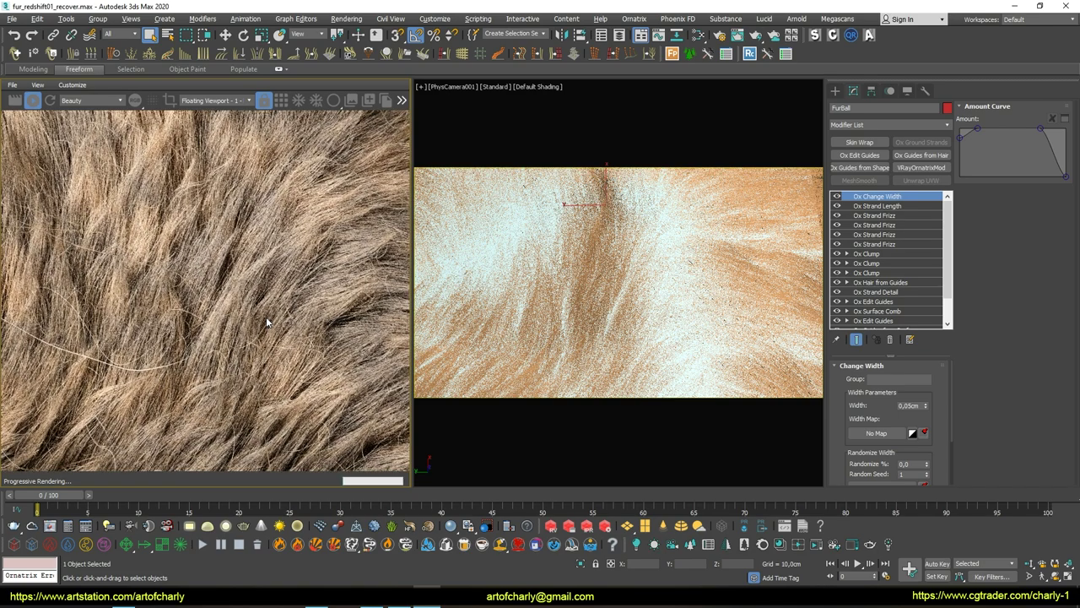
{"action": "scroll", "coordinate": [266, 316], "scroll_direction": "down", "scroll_amount": 3}
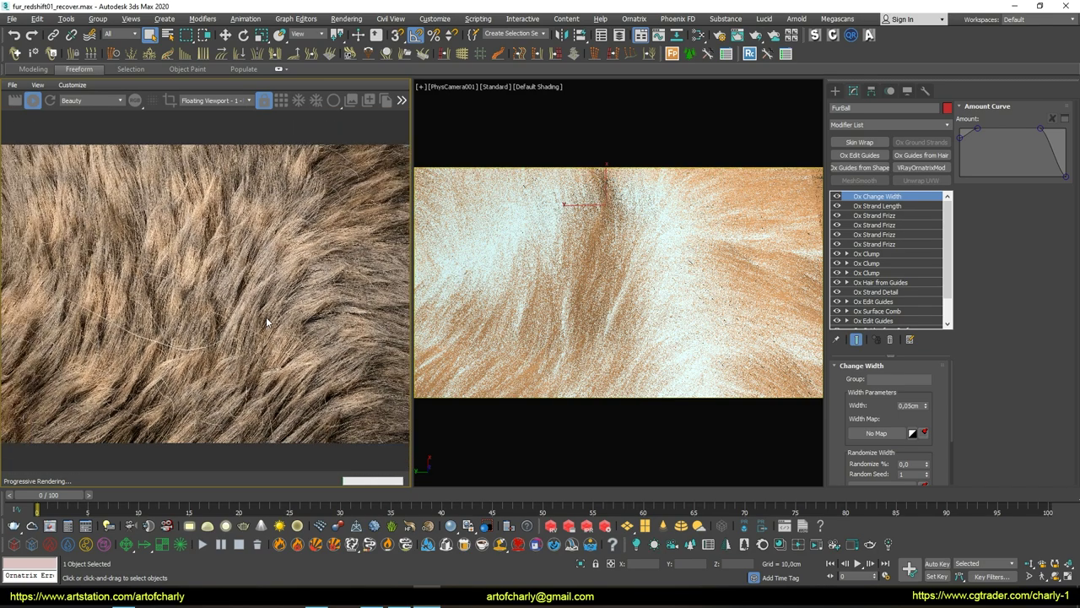
{"action": "scroll", "coordinate": [377, 329], "scroll_direction": "up", "scroll_amount": 1}
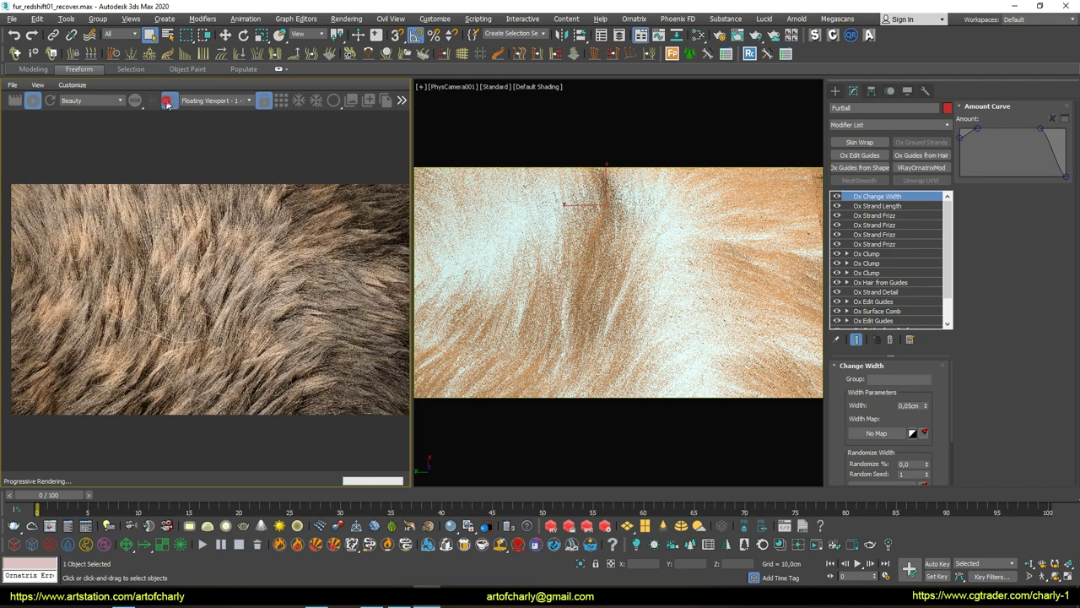
Enable region rendering and resize the region box over the fur
{"action": "left_click", "coordinate": [167, 102]}
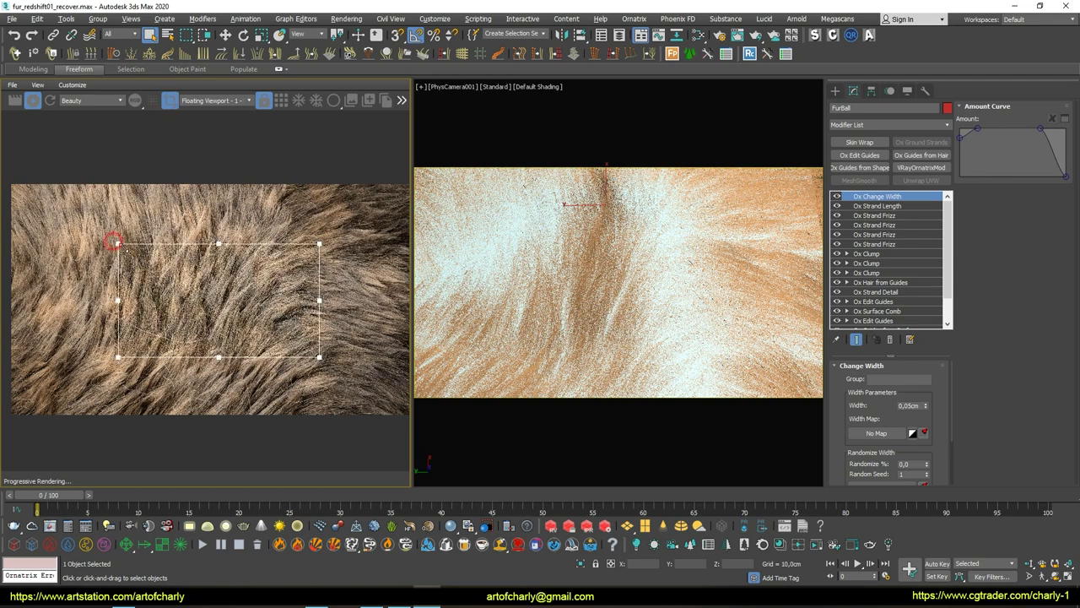
{"action": "left_click_drag", "start_coordinate": [114, 241], "coordinate": [211, 260]}
{"action": "scroll", "coordinate": [294, 301], "scroll_direction": "up", "scroll_amount": 1}
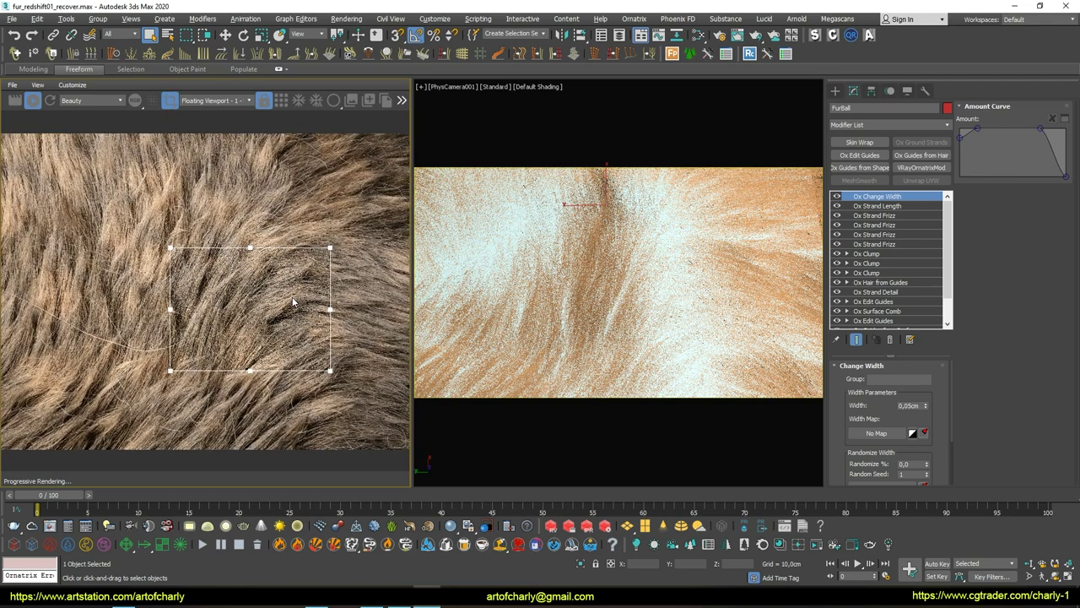
{"action": "scroll", "coordinate": [265, 307], "scroll_direction": "up", "scroll_amount": 3}
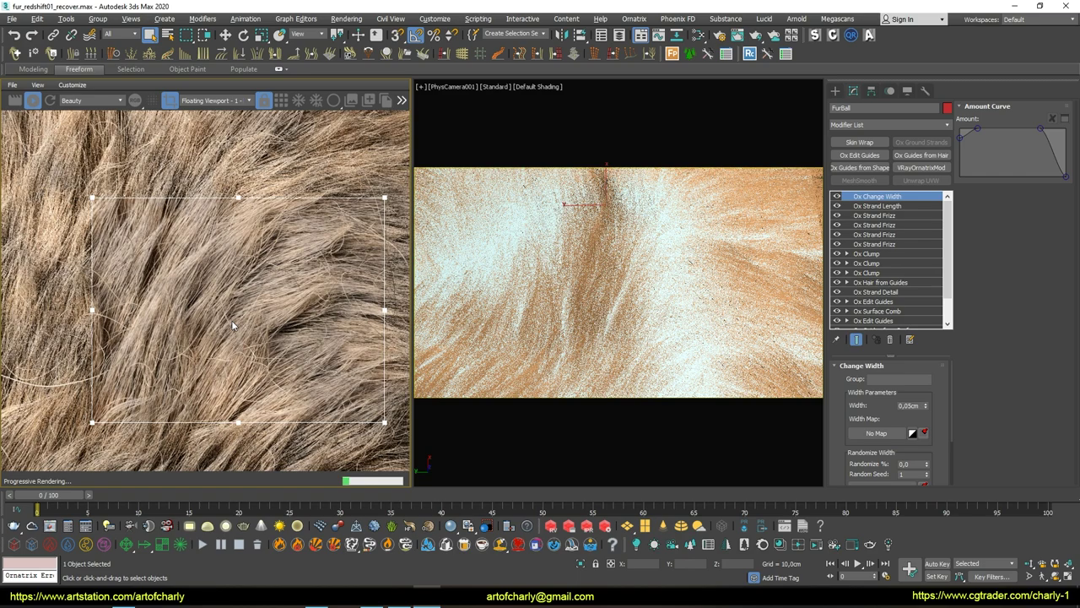
{"action": "scroll", "coordinate": [231, 320], "scroll_direction": "down", "scroll_amount": 2}
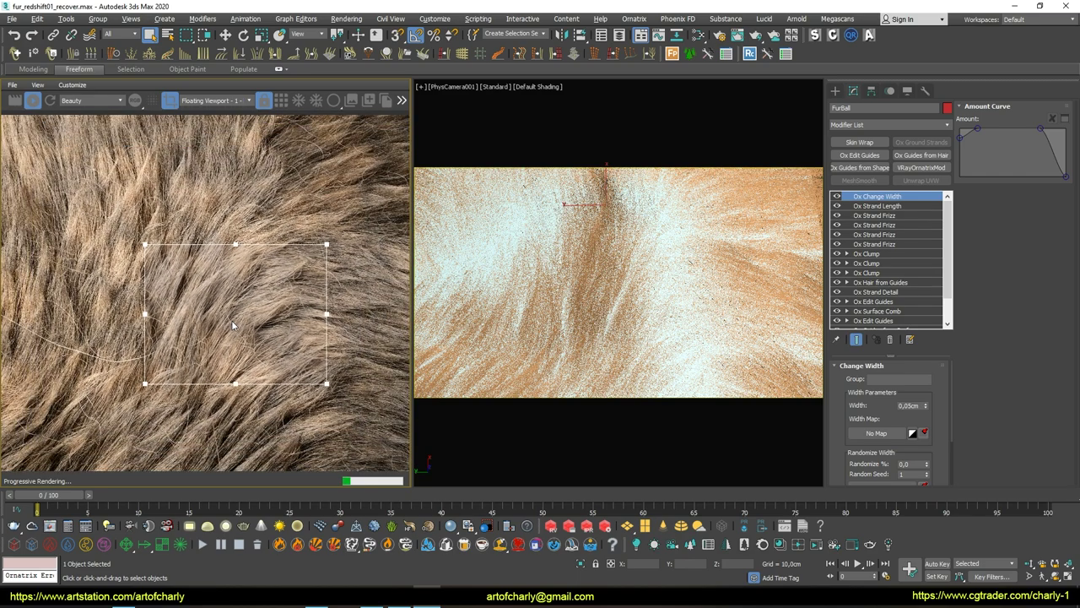
{"action": "scroll", "coordinate": [231, 320], "scroll_direction": "up", "scroll_amount": 1}
{"action": "scroll", "coordinate": [231, 320], "scroll_direction": "up", "scroll_amount": 1}
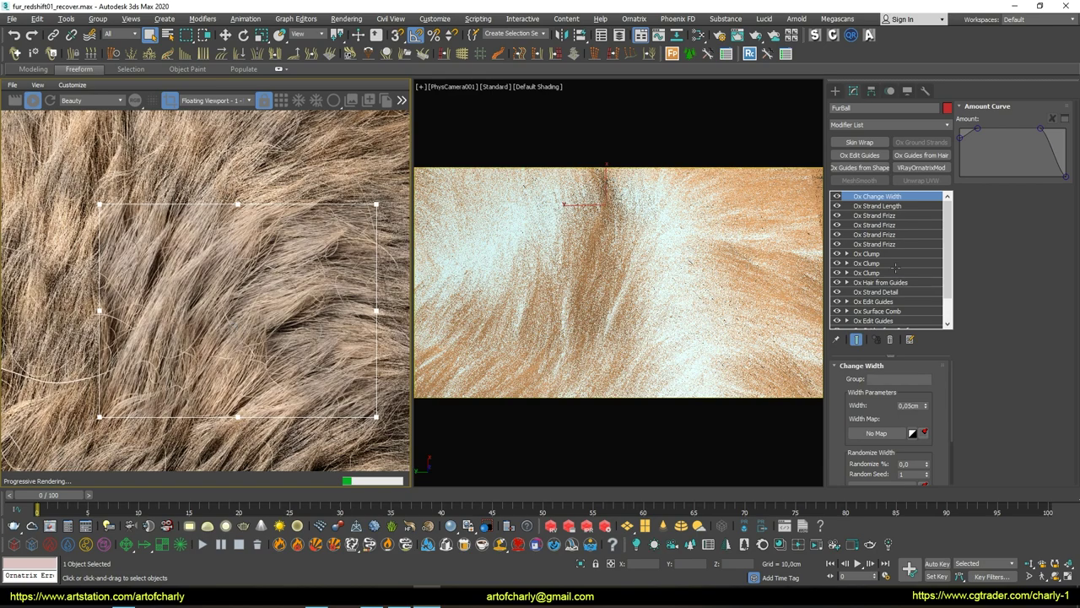
Stop the render and open the Ox Clump settings with 2000 clumps, Amount 1,0
{"action": "left_click", "coordinate": [33, 100]}
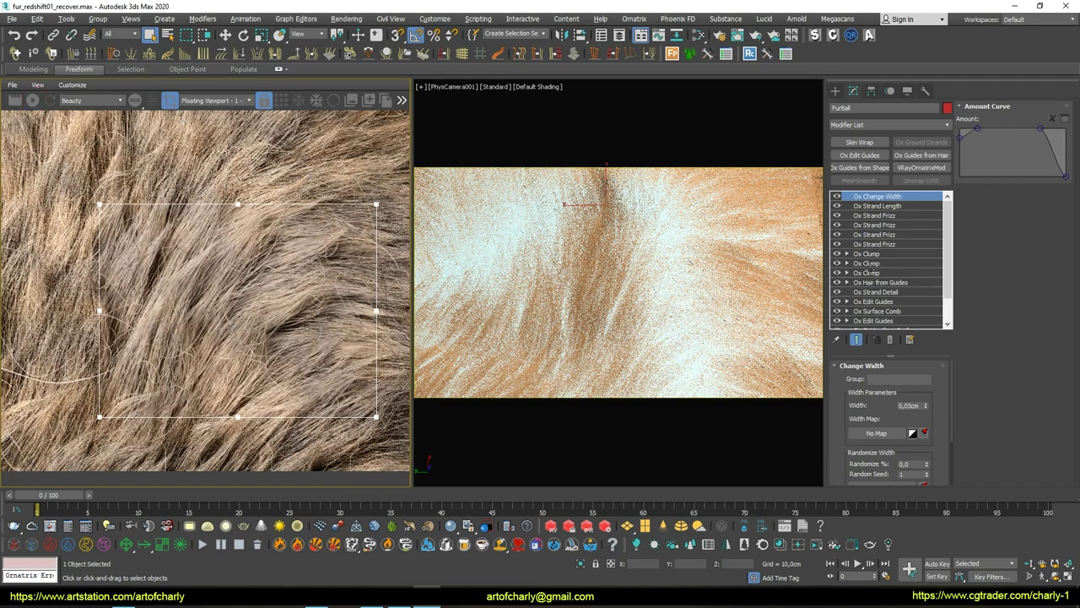
{"action": "left_click", "coordinate": [875, 264]}
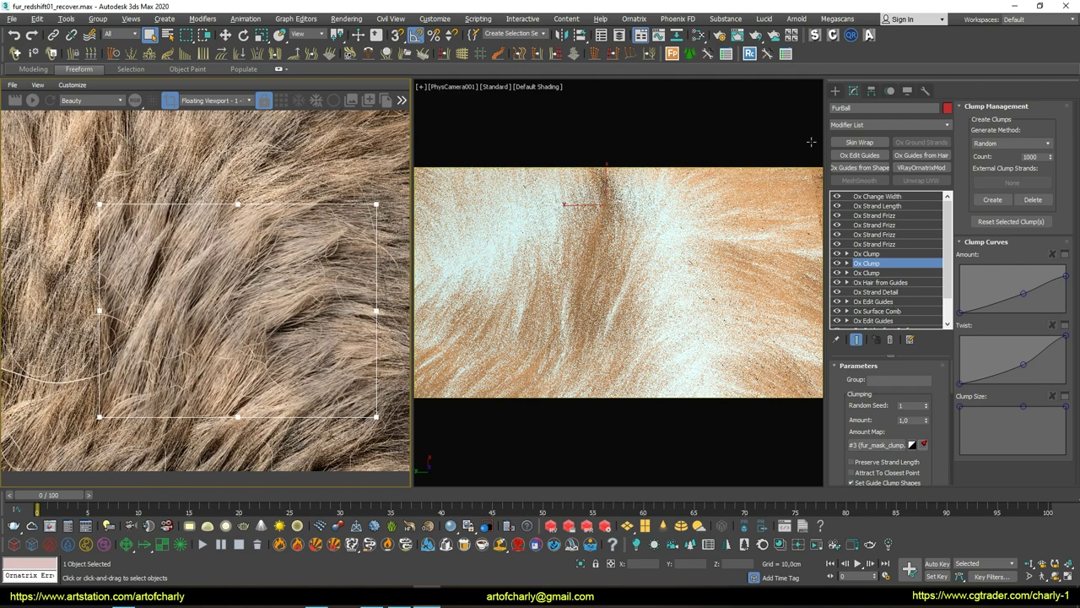
{"action": "left_click", "coordinate": [916, 419]}
Lower the second clump amount to 0,9 and edit the first clump's amount
{"action": "type", "text": "0,9"}
{"action": "key", "text": "Return"}
{"action": "left_click", "coordinate": [869, 253]}
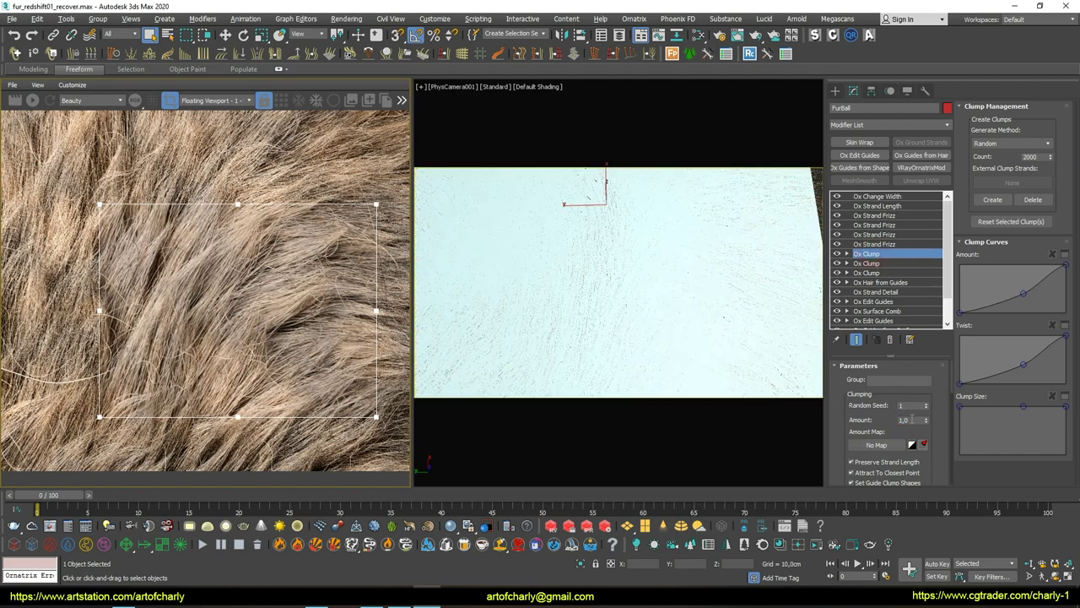
{"action": "left_click", "coordinate": [910, 421]}
{"action": "type", "text": "0"}
Review the Amount values of the Ox Strand Frizz layers
{"action": "left_click", "coordinate": [878, 244]}
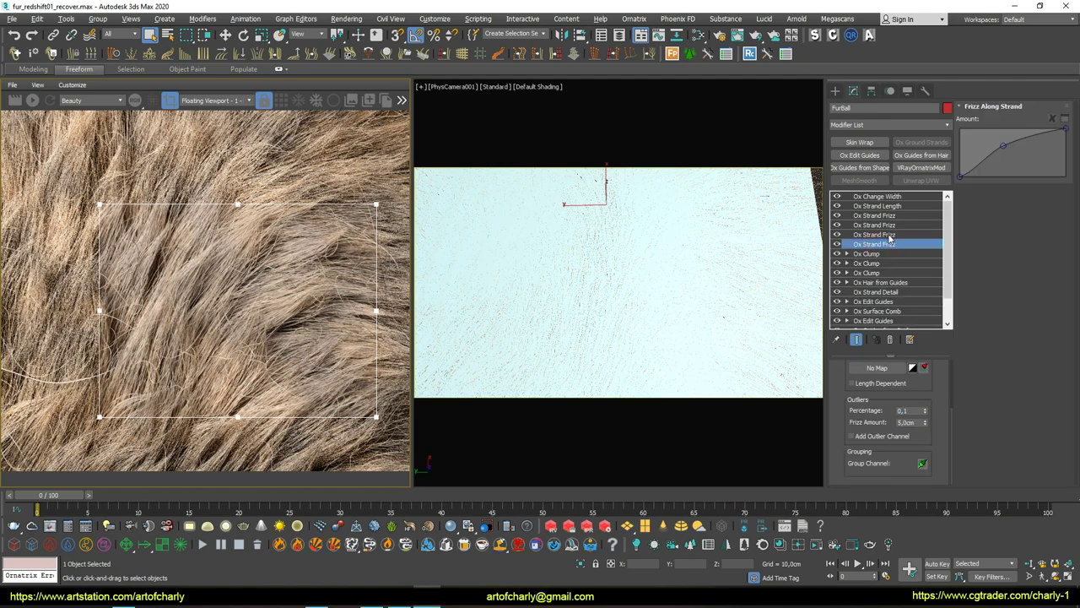
{"action": "left_click", "coordinate": [888, 235]}
{"action": "left_click", "coordinate": [886, 226]}
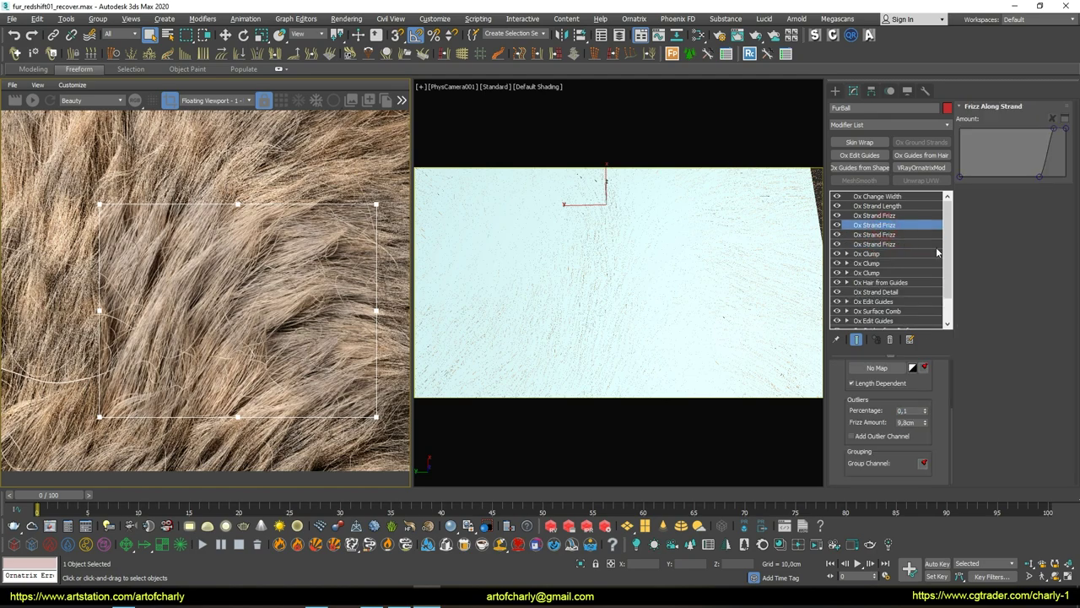
{"action": "left_click_drag", "start_coordinate": [891, 417], "coordinate": [881, 504]}
{"action": "double_click", "coordinate": [910, 402]}
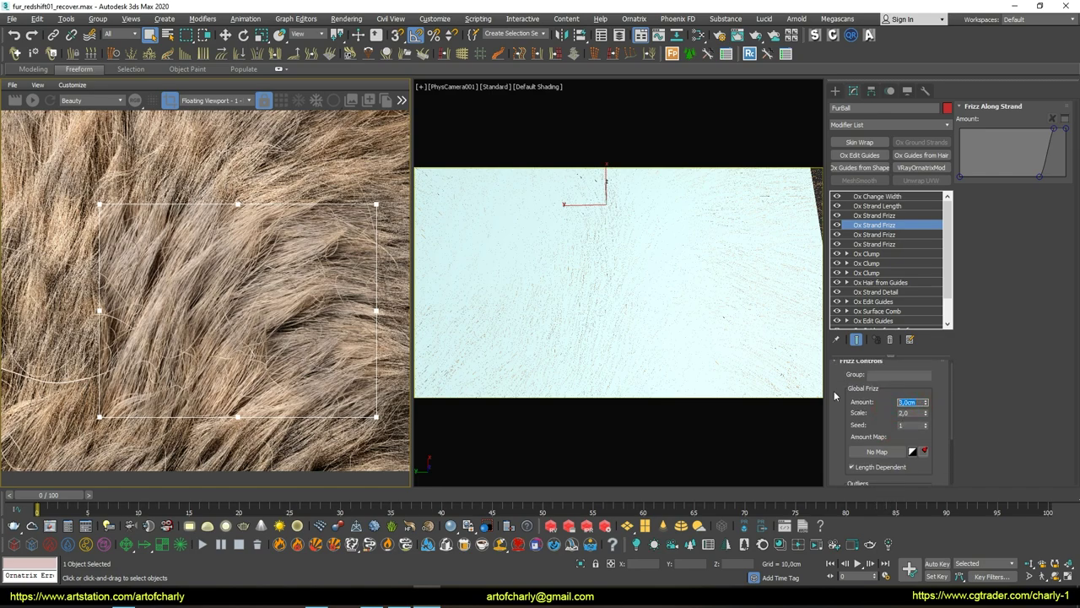
Select Ox Change Width and re-render the fur region in ActiveShade
{"action": "left_click", "coordinate": [877, 196]}
{"action": "left_click", "coordinate": [33, 100]}
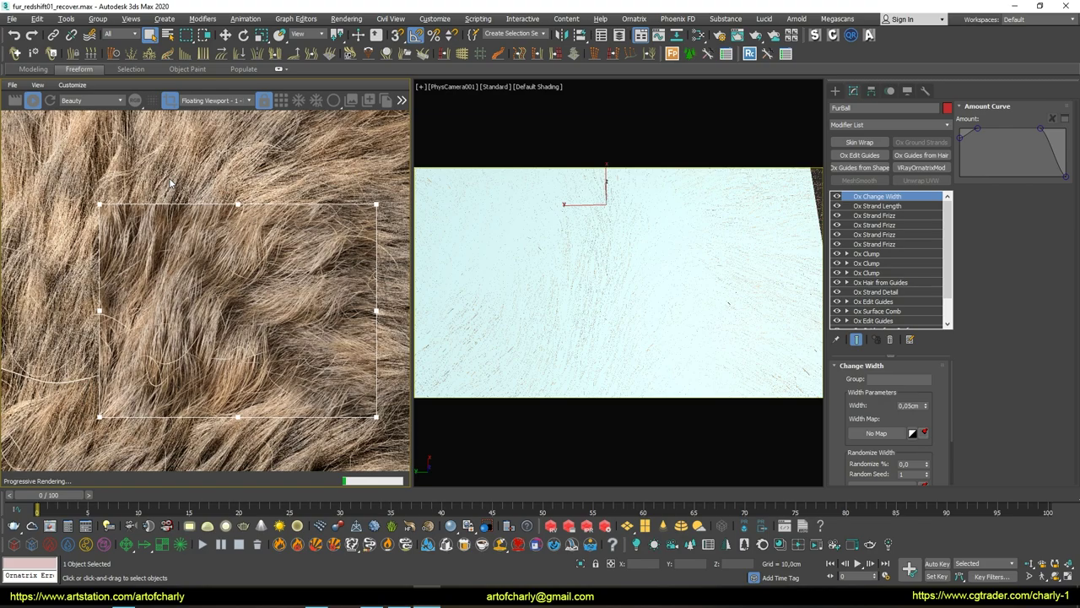
{"action": "scroll", "coordinate": [245, 338], "scroll_direction": "down", "scroll_amount": 2}
{"action": "scroll", "coordinate": [261, 371], "scroll_direction": "down", "scroll_amount": 1}
{"action": "scroll", "coordinate": [253, 373], "scroll_direction": "down", "scroll_amount": 1}
{"action": "scroll", "coordinate": [252, 354], "scroll_direction": "up", "scroll_amount": 2}
{"action": "scroll", "coordinate": [251, 330], "scroll_direction": "up", "scroll_amount": 1}
{"action": "scroll", "coordinate": [251, 331], "scroll_direction": "down", "scroll_amount": 1}
{"action": "scroll", "coordinate": [251, 329], "scroll_direction": "down", "scroll_amount": 1}
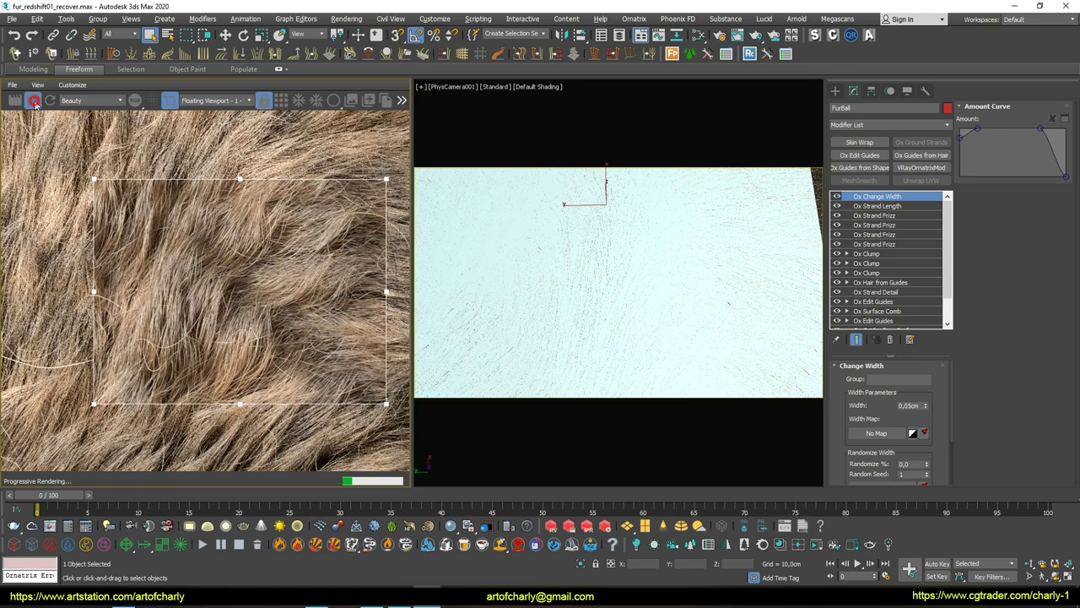
Move Ox Strand Length below the four Ox Strand Frizz modifiers
{"action": "left_click", "coordinate": [897, 207]}
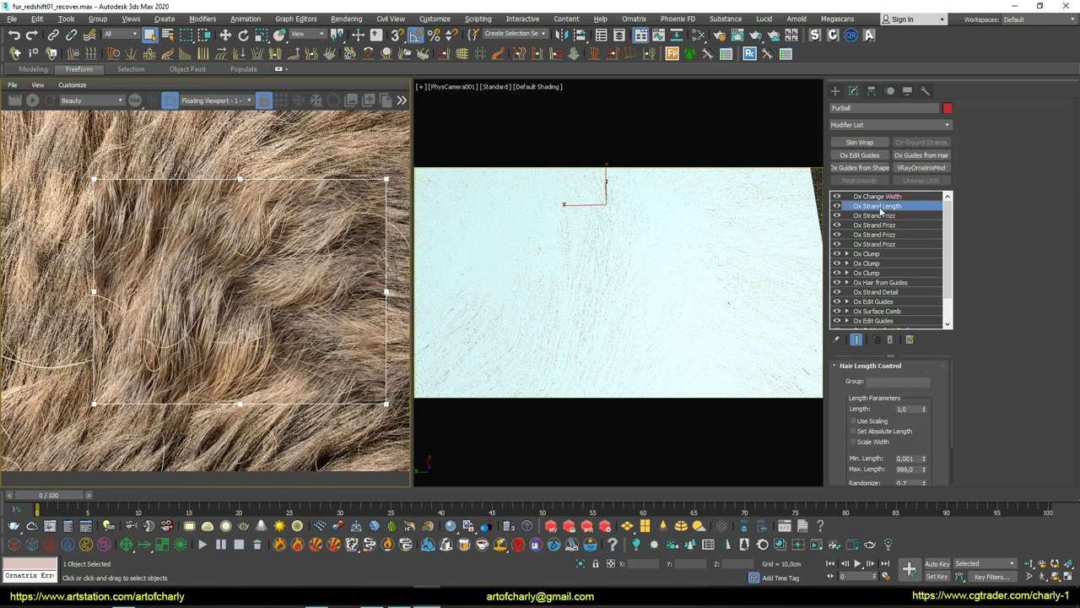
{"action": "left_click_drag", "start_coordinate": [927, 211], "coordinate": [901, 216]}
{"action": "key", "text": "Escape"}
{"action": "left_click_drag", "start_coordinate": [895, 208], "coordinate": [886, 246]}
Set the clump amount to 1,0 and check the other Ox Clump modifiers
{"action": "left_click", "coordinate": [876, 216]}
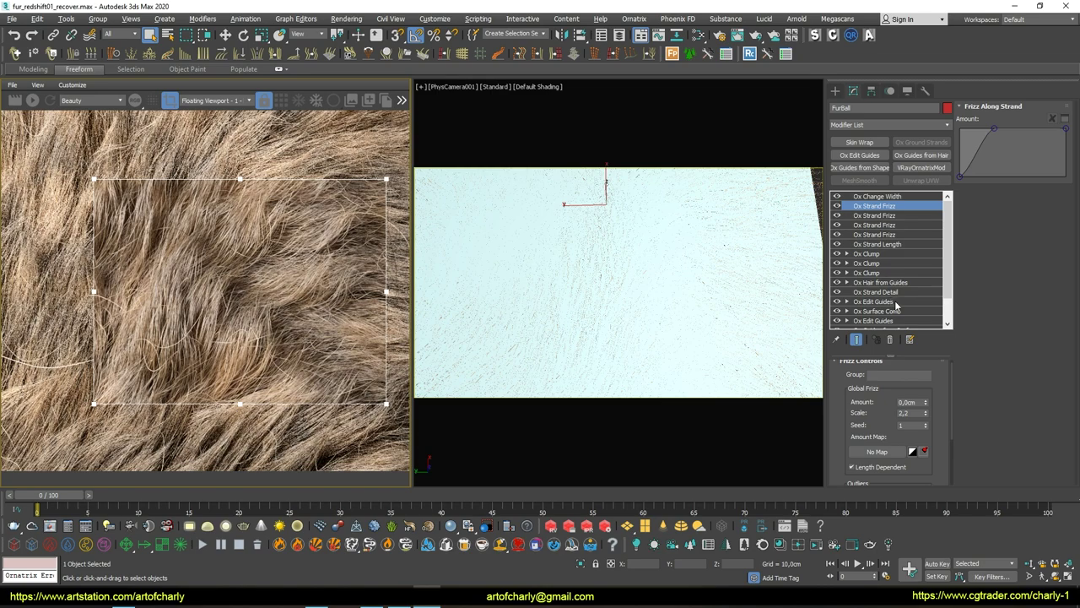
{"action": "scroll", "coordinate": [870, 420], "scroll_direction": "down", "scroll_amount": 3}
{"action": "scroll", "coordinate": [877, 422], "scroll_direction": "down", "scroll_amount": 2}
{"action": "scroll", "coordinate": [885, 426], "scroll_direction": "up", "scroll_amount": 5}
{"action": "left_click", "coordinate": [872, 253]}
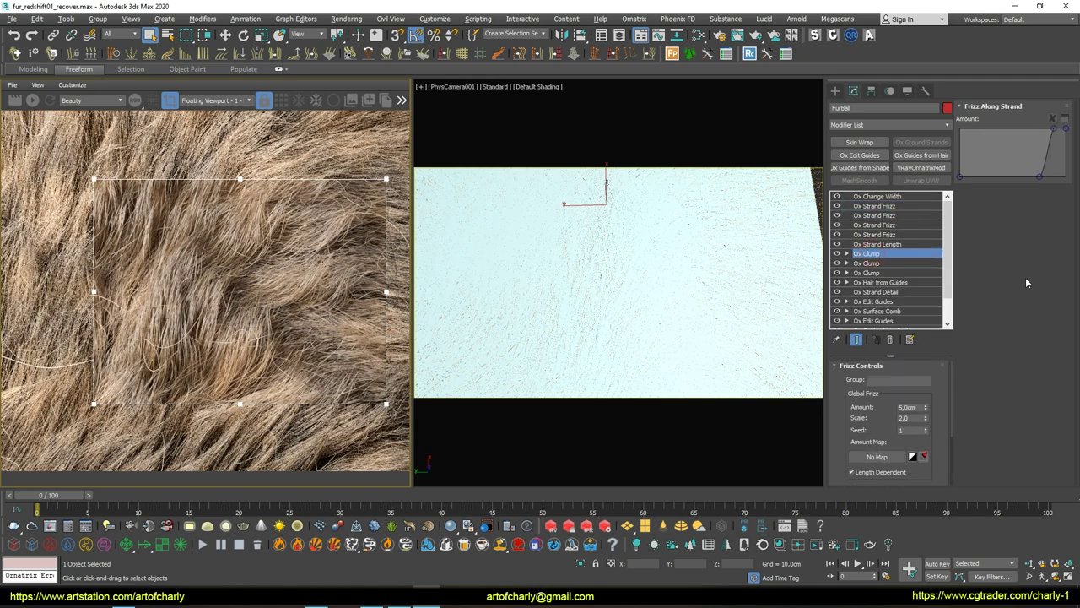
{"action": "double_click", "coordinate": [902, 421]}
{"action": "type", "text": "1"}
{"action": "key", "text": "Return"}
{"action": "left_click", "coordinate": [874, 263]}
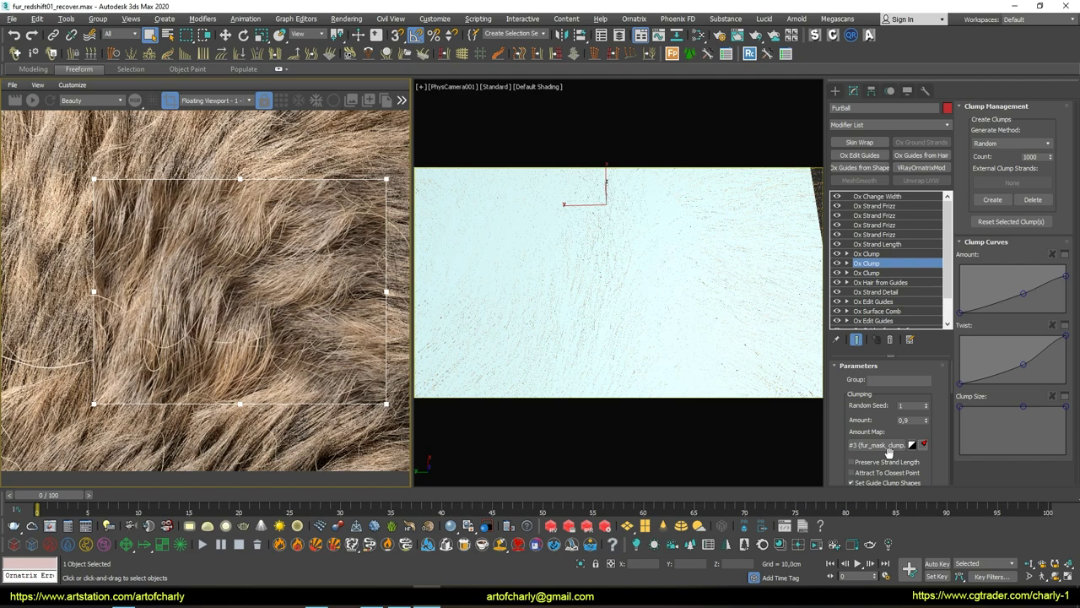
{"action": "double_click", "coordinate": [904, 421]}
{"action": "left_click", "coordinate": [887, 274]}
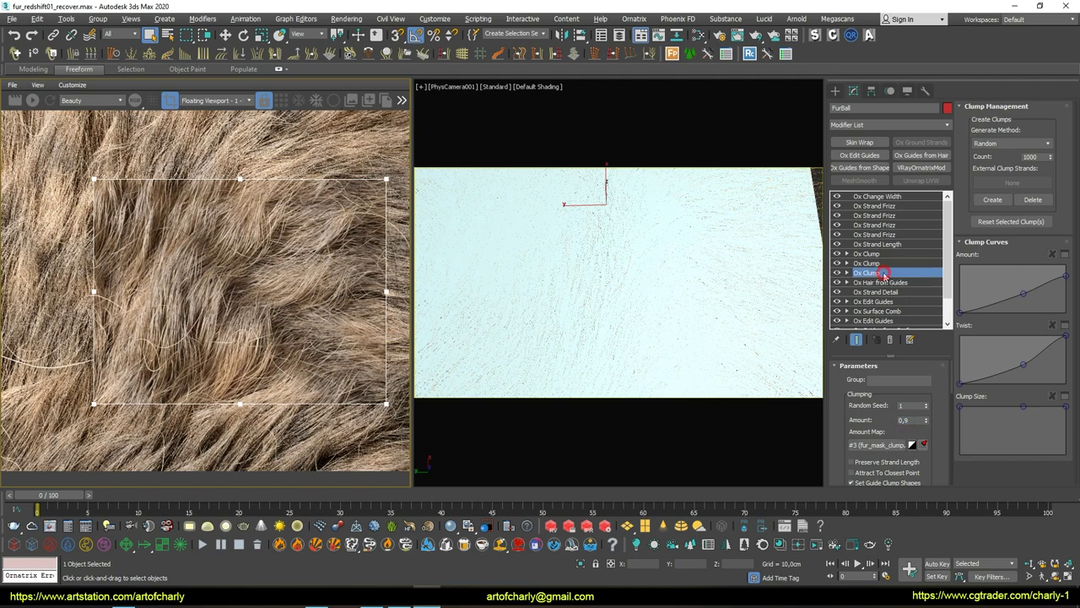
{"action": "double_click", "coordinate": [904, 419]}
Set the second strand frizz to Amount 10,0cm at Scale 5,0
{"action": "left_click", "coordinate": [887, 225]}
{"action": "left_click", "coordinate": [881, 215]}
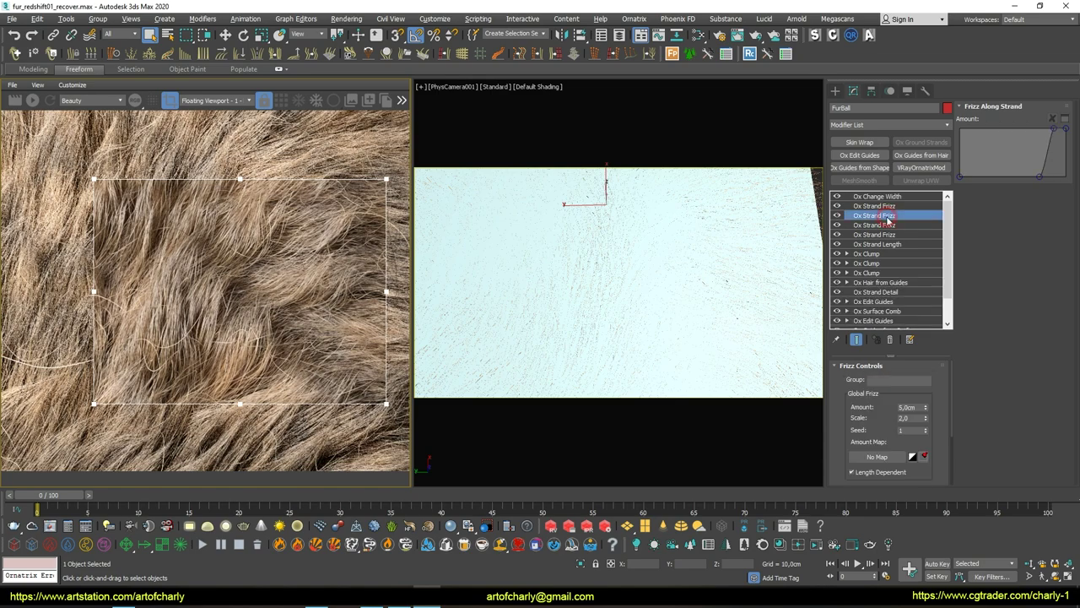
{"action": "double_click", "coordinate": [911, 408]}
{"action": "type", "text": "10"}
{"action": "double_click", "coordinate": [909, 417]}
{"action": "type", "text": "5"}
{"action": "mouse_move", "coordinate": [873, 420]}
{"action": "left_mouse_down"}
{"action": "mouse_move", "coordinate": [869, 349]}
{"action": "mouse_move", "coordinate": [869, 420]}
{"action": "left_mouse_up"}
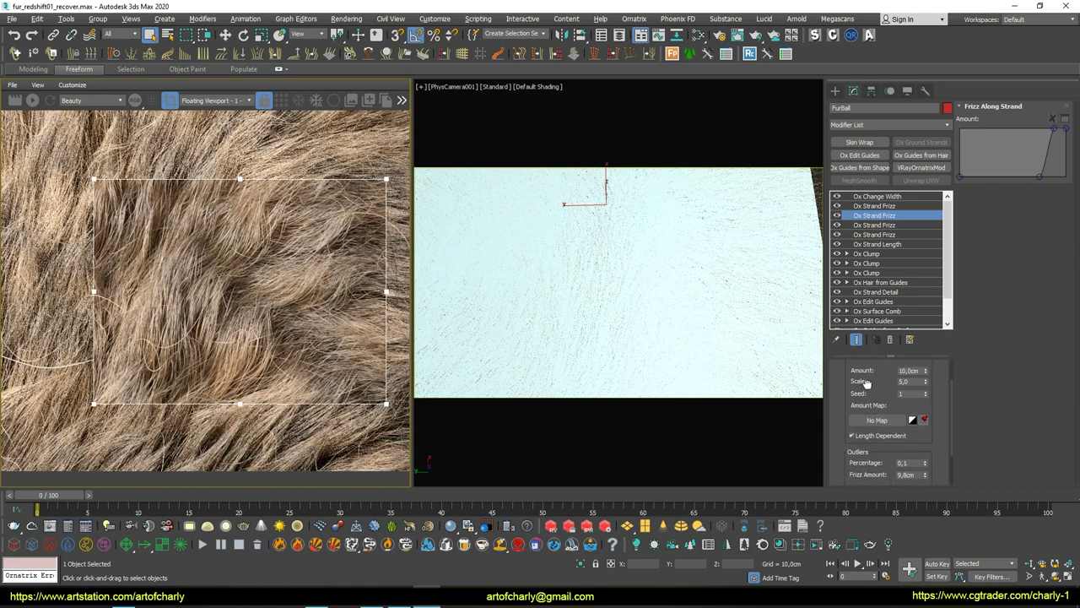
Set the Ox Change Width strand width to 0,02cm
{"action": "left_click", "coordinate": [886, 206]}
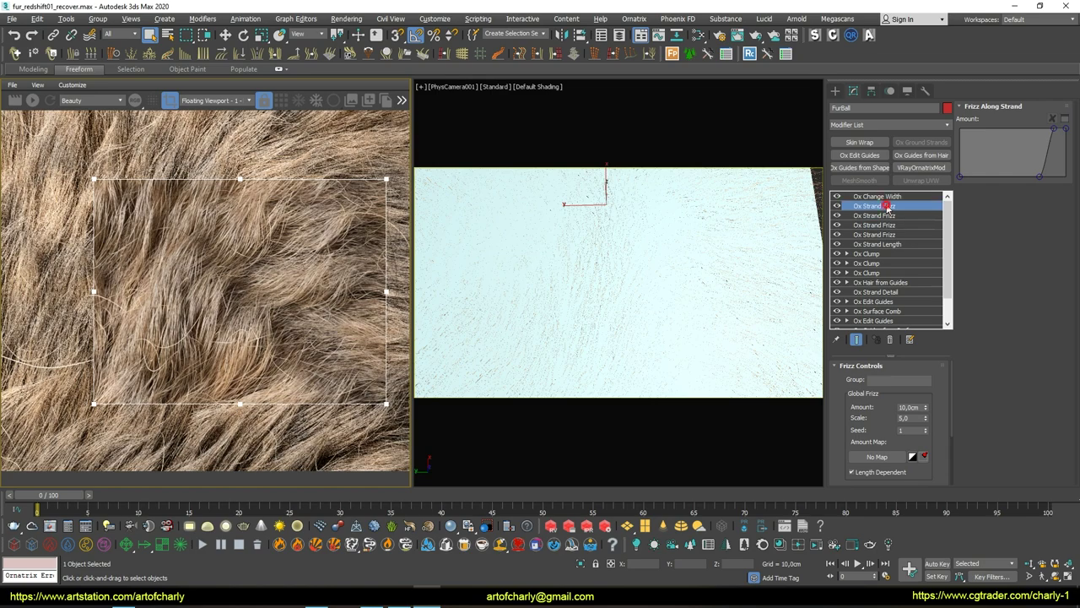
{"action": "left_click", "coordinate": [885, 197]}
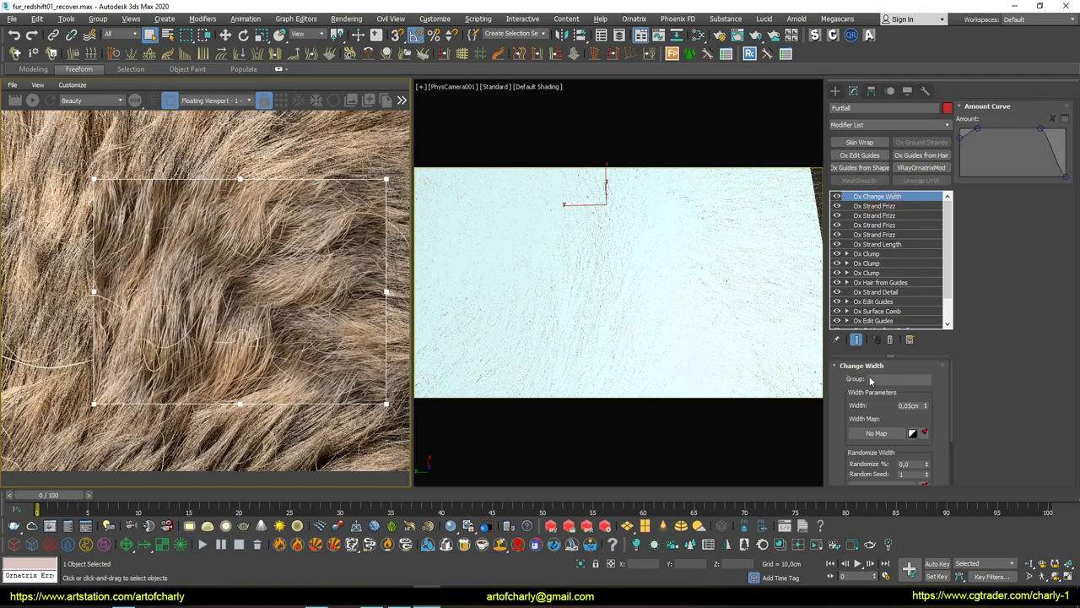
{"action": "double_click", "coordinate": [908, 406]}
{"action": "type", "text": "0,02"}
{"action": "key", "text": "Return"}
Re-render the ActiveShade preview to inspect the finer fur
{"action": "left_click", "coordinate": [32, 100]}
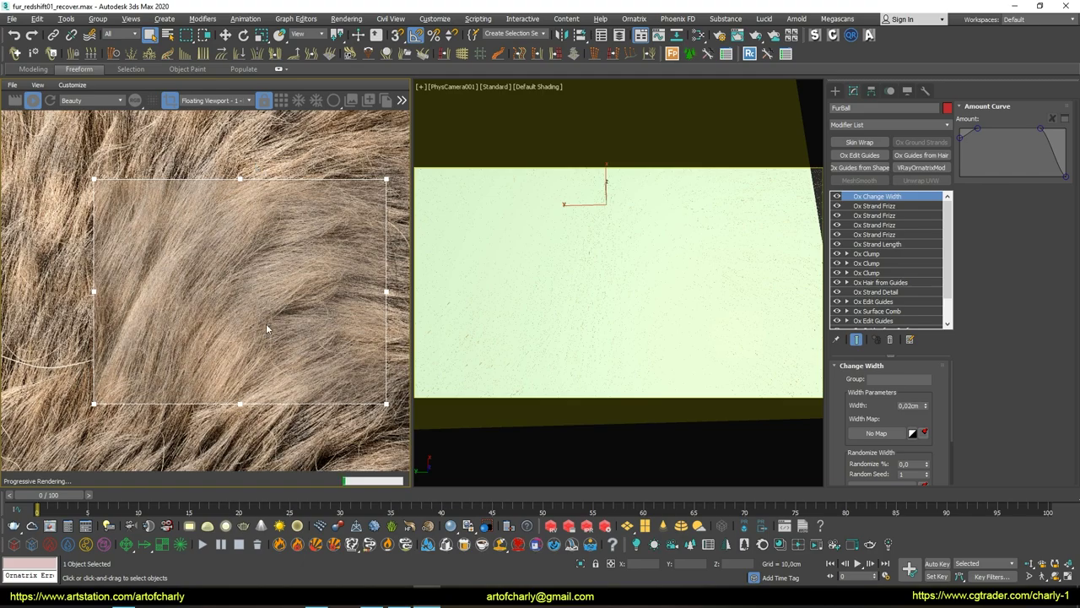
{"action": "scroll", "coordinate": [266, 327], "scroll_direction": "down", "scroll_amount": 2}
{"action": "scroll", "coordinate": [266, 326], "scroll_direction": "down", "scroll_amount": 2}
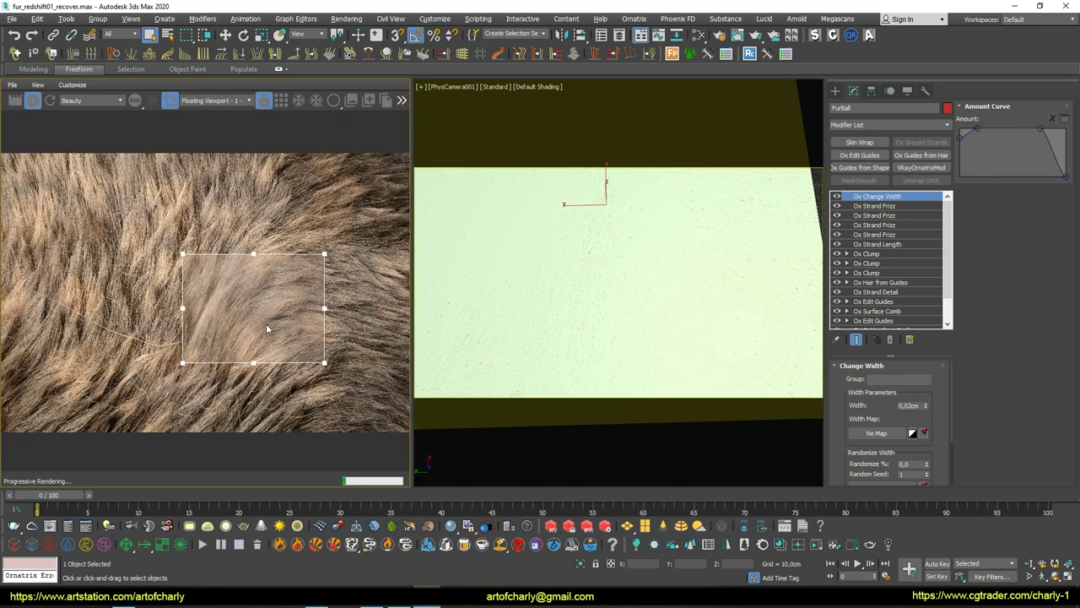
{"action": "scroll", "coordinate": [266, 328], "scroll_direction": "up", "scroll_amount": 2}
{"action": "scroll", "coordinate": [266, 328], "scroll_direction": "up", "scroll_amount": 2}
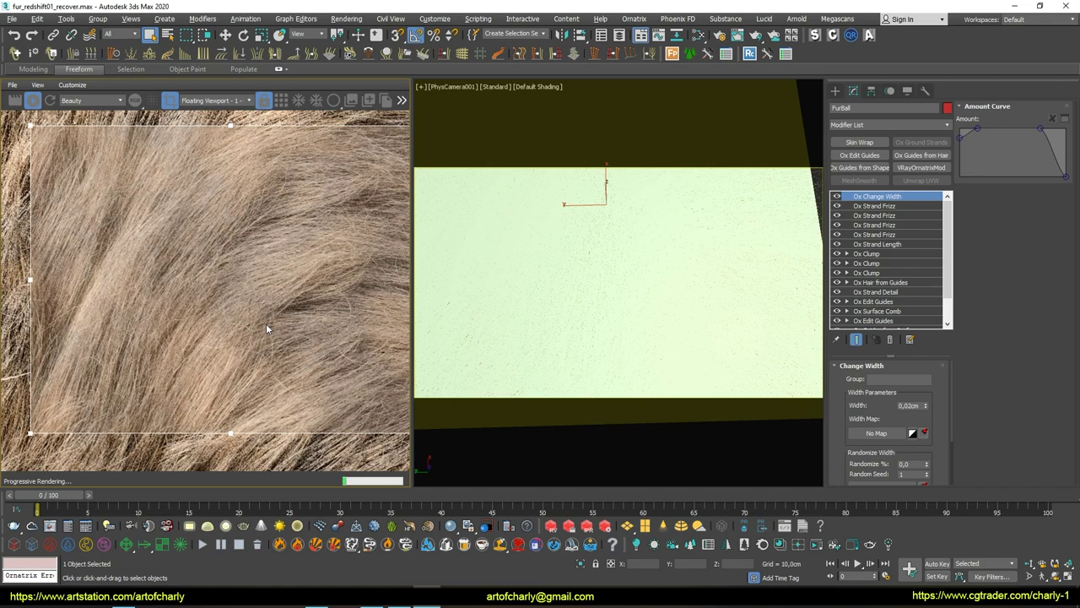
{"action": "scroll", "coordinate": [266, 328], "scroll_direction": "down", "scroll_amount": 1}
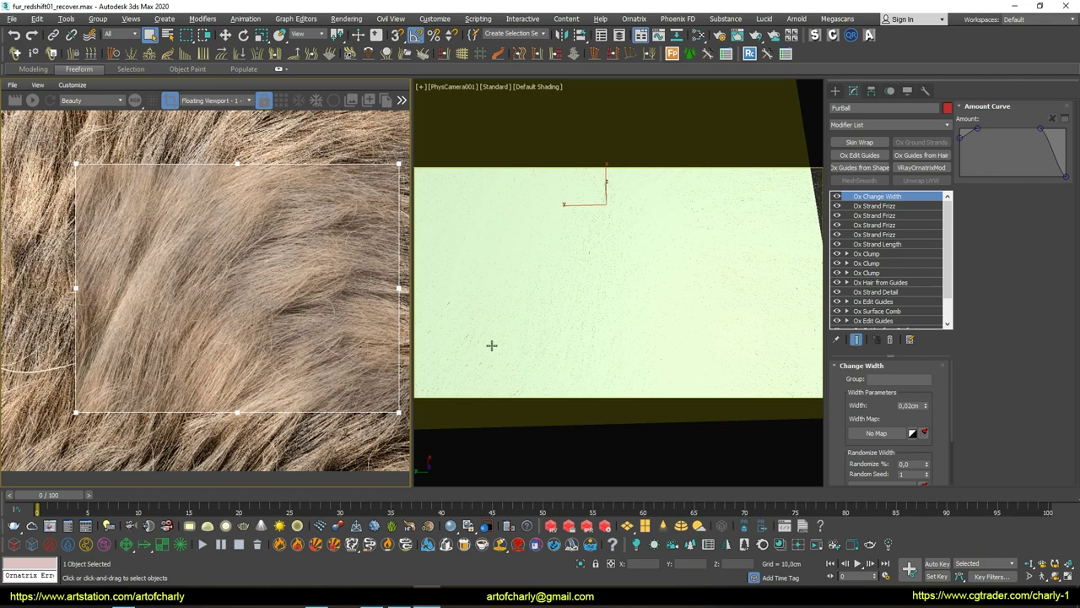
Review the settings of the strand length, clump and strand frizz modifiers in the stack
{"action": "left_click", "coordinate": [883, 242]}
{"action": "left_click", "coordinate": [883, 236]}
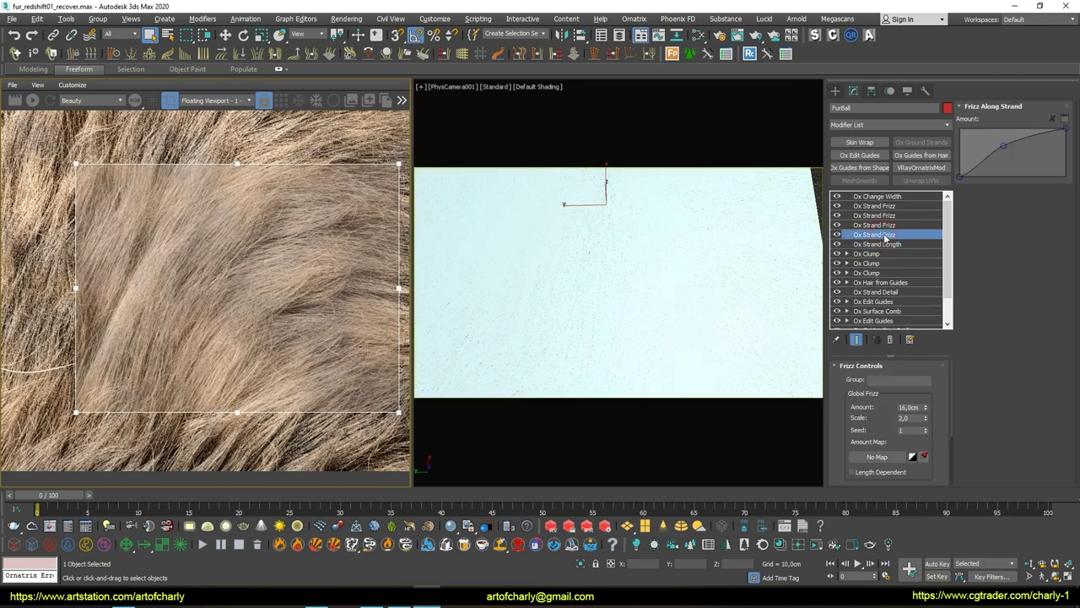
{"action": "left_click", "coordinate": [881, 254]}
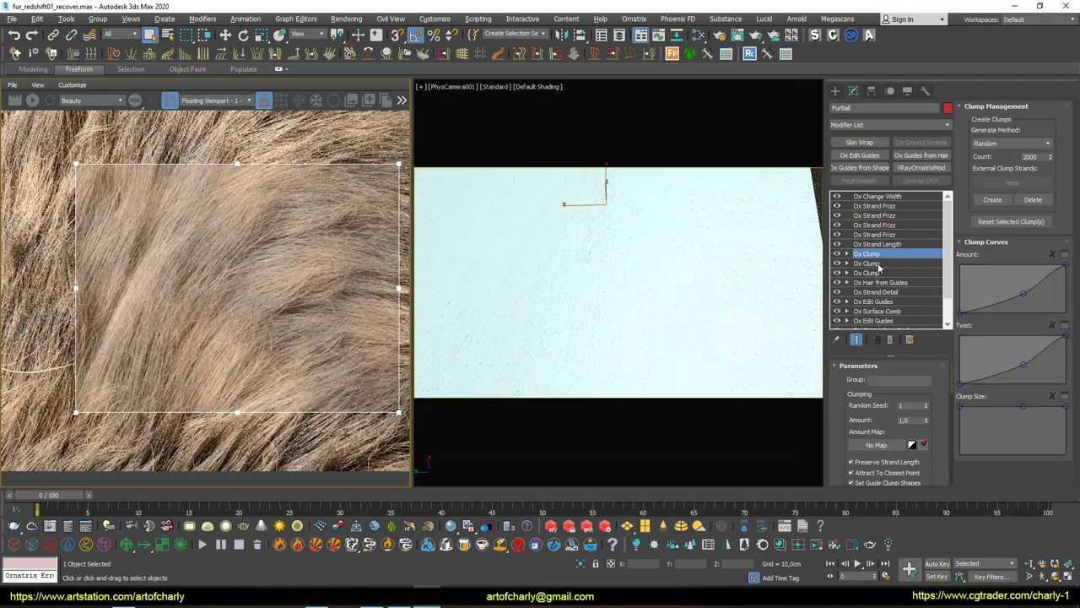
{"action": "left_click", "coordinate": [879, 264]}
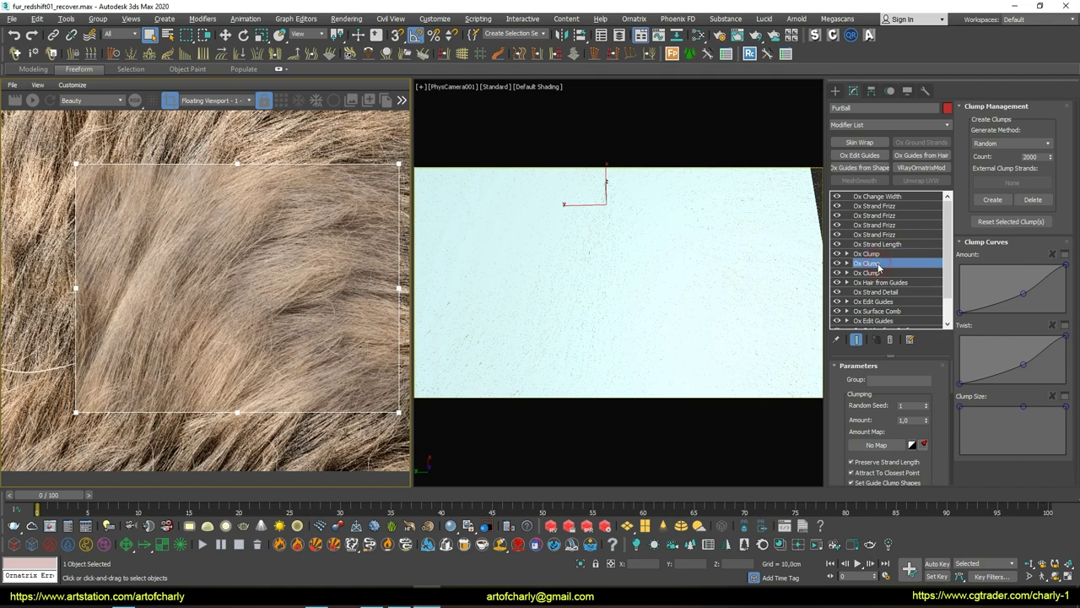
{"action": "left_click", "coordinate": [874, 273]}
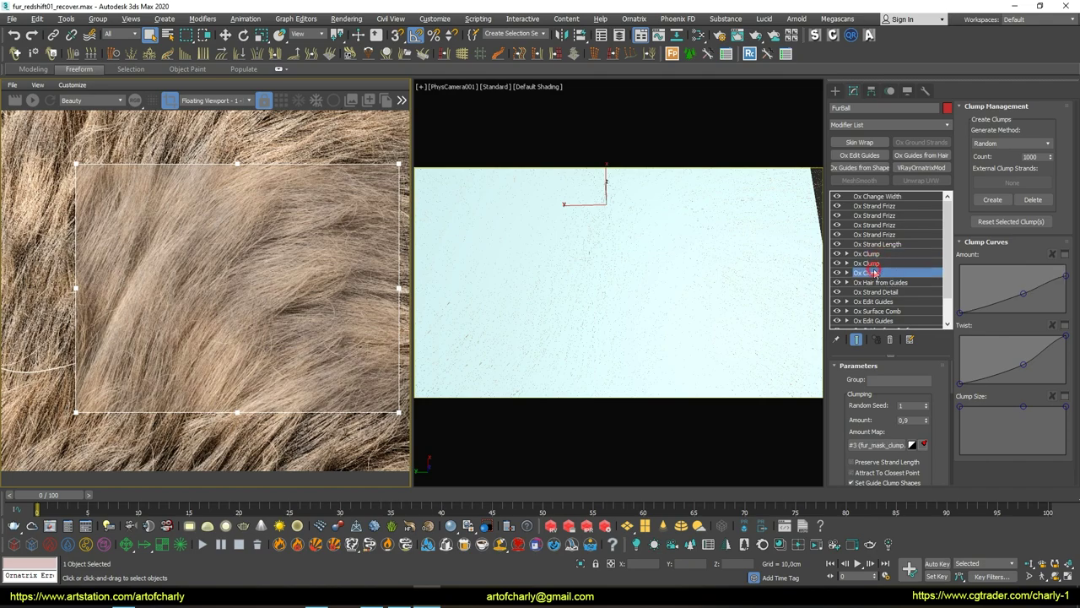
{"action": "left_click", "coordinate": [890, 225]}
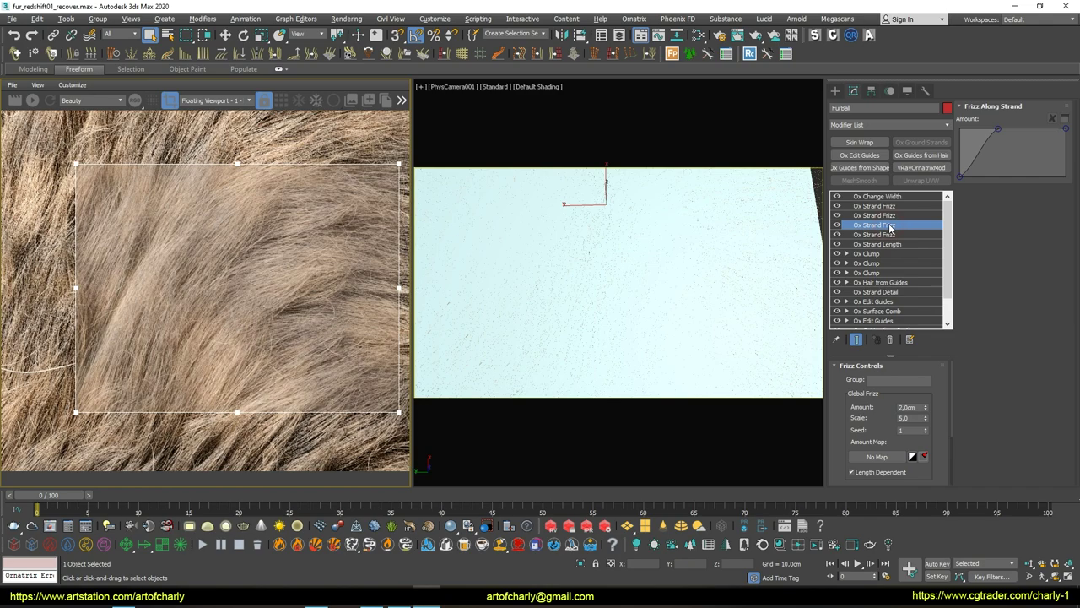
{"action": "left_click", "coordinate": [890, 234]}
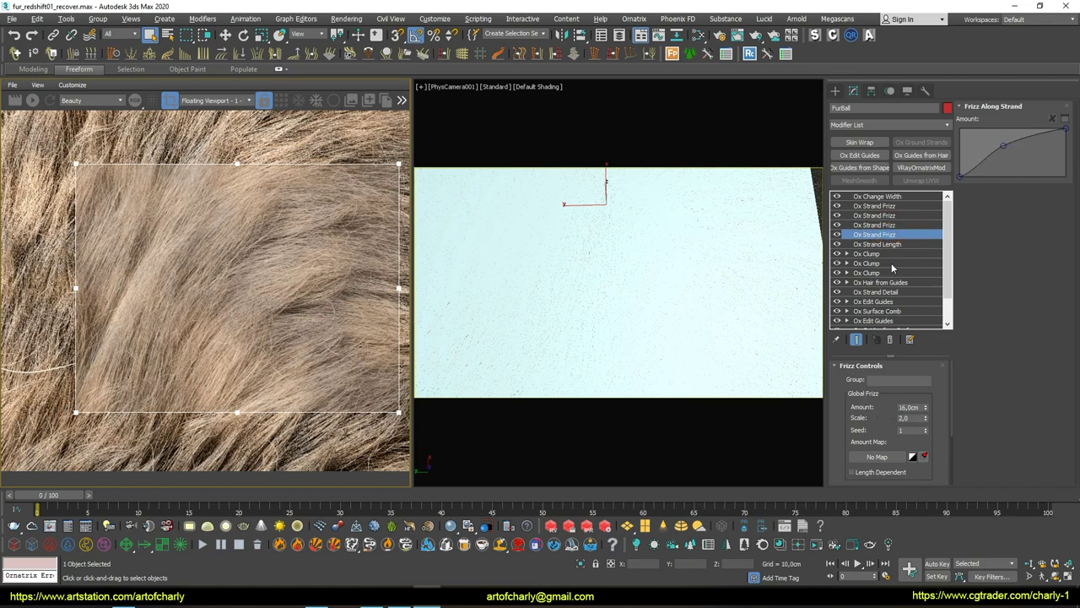
Change the fourth strand frizz amount from 16,0cm to 1, then check the second layer's amount and scale
{"action": "left_click", "coordinate": [899, 406]}
{"action": "type", "text": "1"}
{"action": "left_click", "coordinate": [878, 225]}
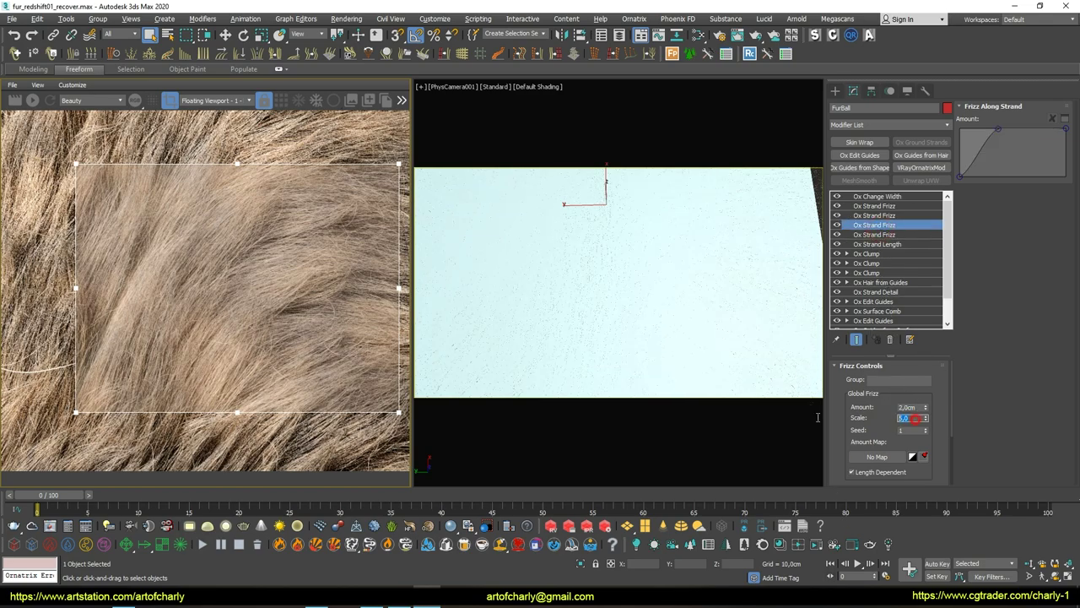
{"action": "left_click", "coordinate": [887, 216]}
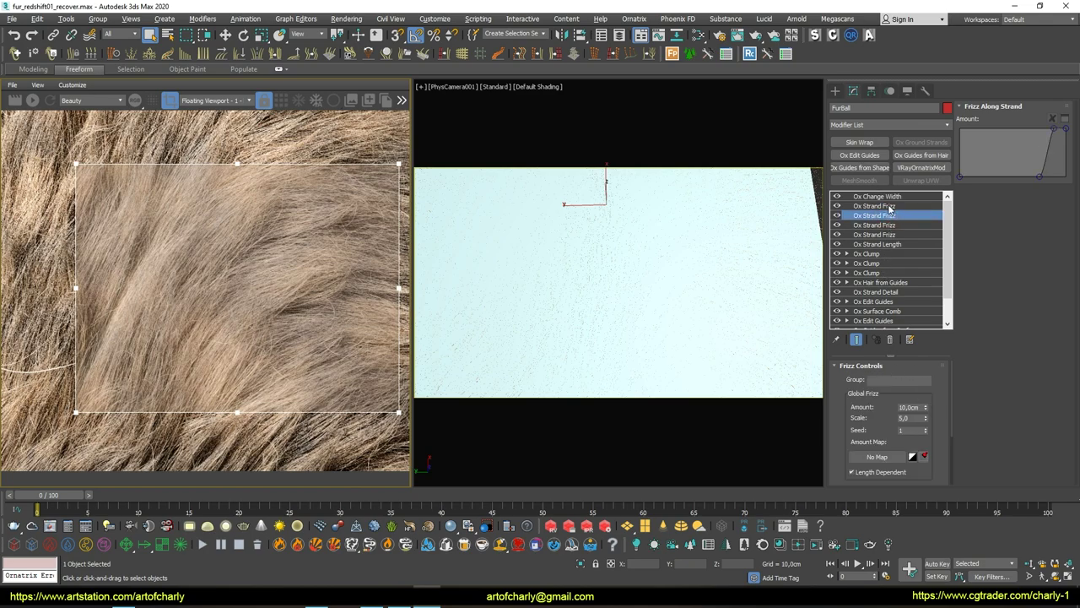
{"action": "double_click", "coordinate": [914, 407]}
{"action": "double_click", "coordinate": [915, 419]}
{"action": "scroll", "coordinate": [849, 430], "scroll_direction": "down", "scroll_amount": 3}
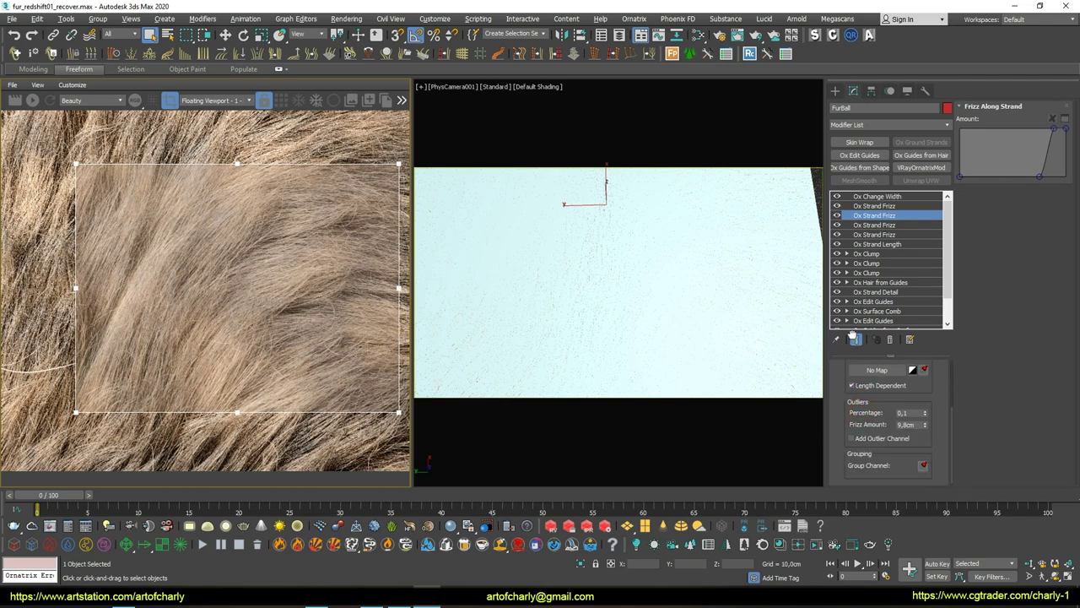
{"action": "scroll", "coordinate": [844, 443], "scroll_direction": "up", "scroll_amount": 3}
Inspect the first strand frizz layer's 2,2 scale and outlier percentage
{"action": "left_click", "coordinate": [886, 206]}
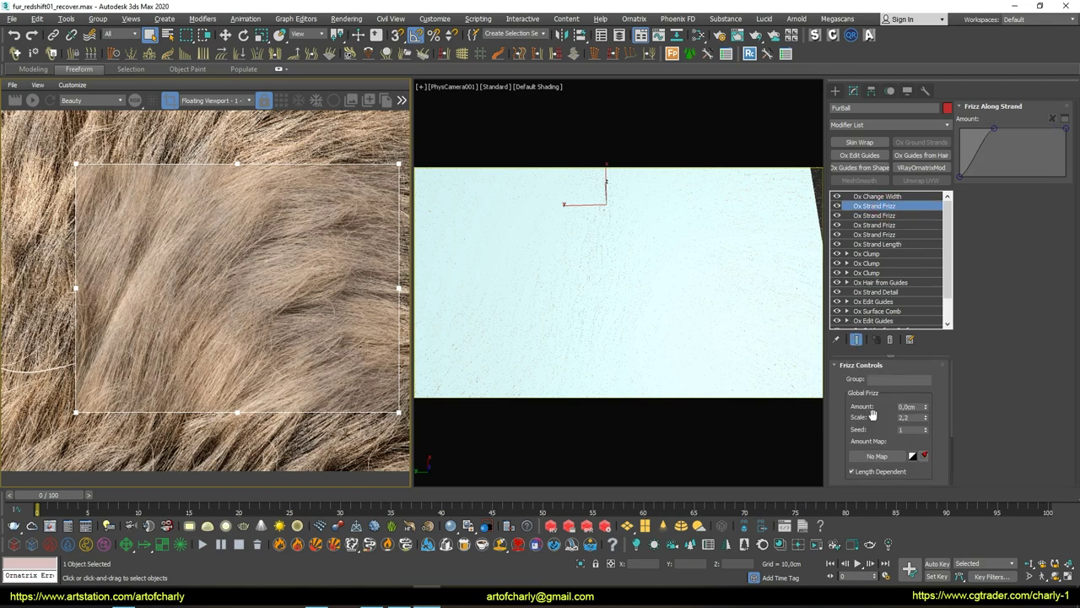
{"action": "scroll", "coordinate": [886, 439], "scroll_direction": "down", "scroll_amount": 2}
{"action": "scroll", "coordinate": [886, 405], "scroll_direction": "down", "scroll_amount": 2}
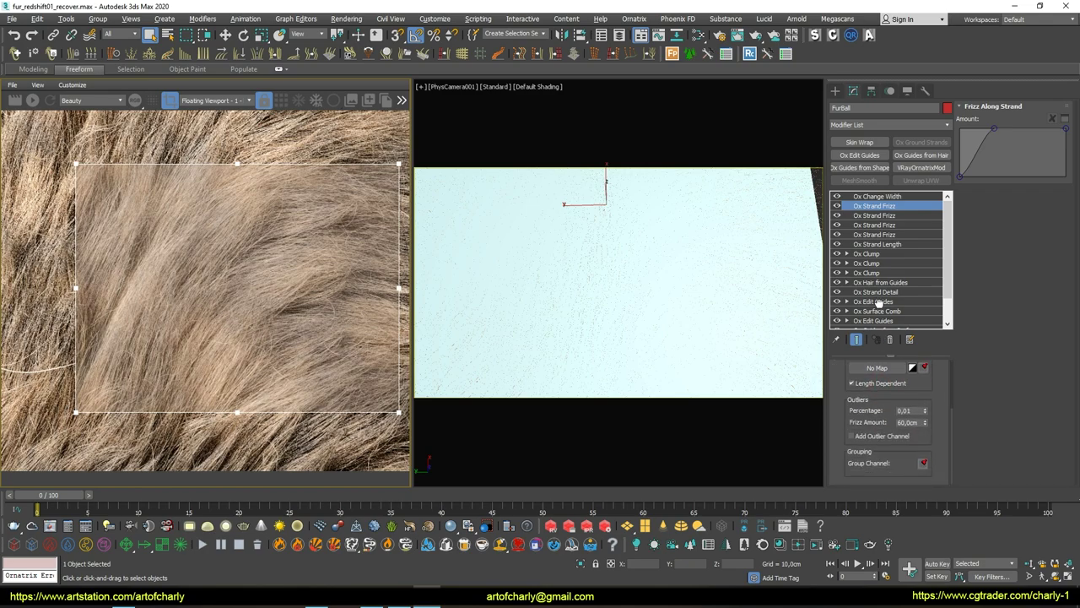
{"action": "scroll", "coordinate": [886, 405], "scroll_direction": "up", "scroll_amount": 4}
{"action": "double_click", "coordinate": [910, 418]}
{"action": "type", "text": "4"}
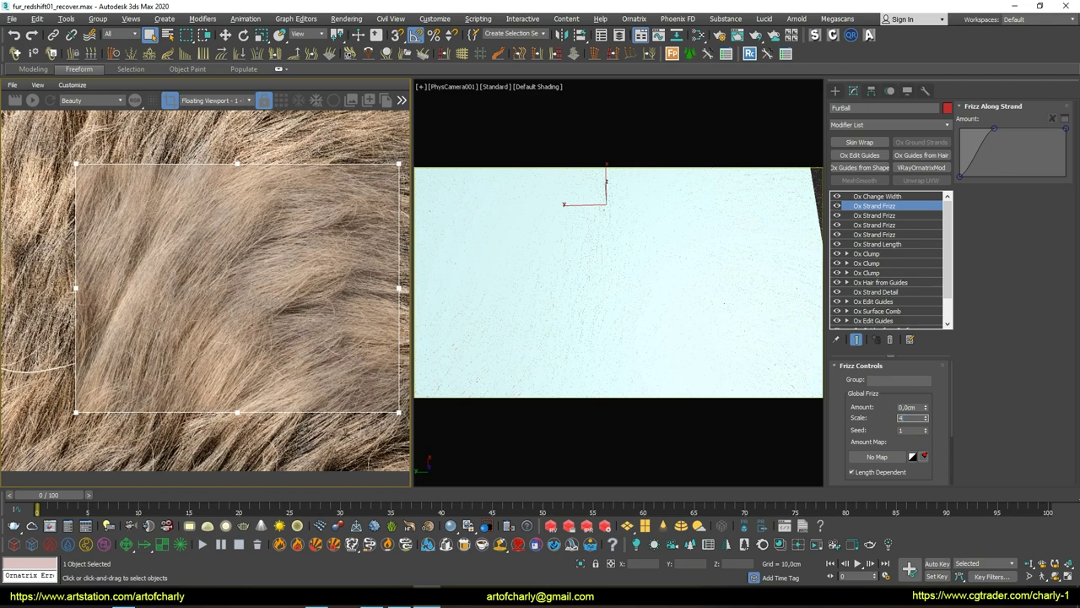
{"action": "scroll", "coordinate": [886, 405], "scroll_direction": "down", "scroll_amount": 2}
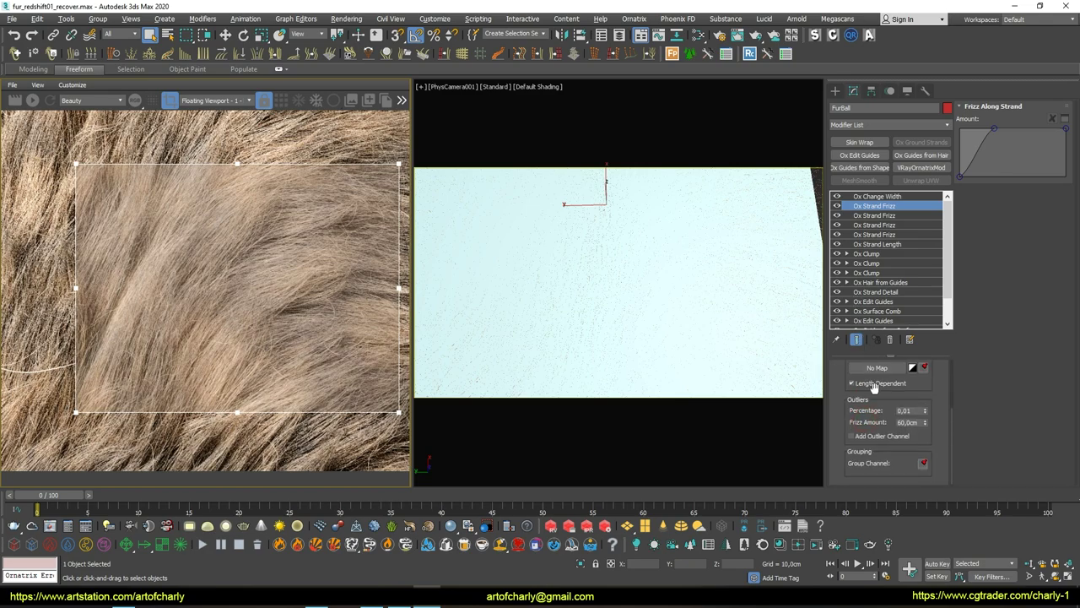
{"action": "double_click", "coordinate": [916, 410]}
{"action": "left_click_drag", "start_coordinate": [881, 372], "coordinate": [879, 460]}
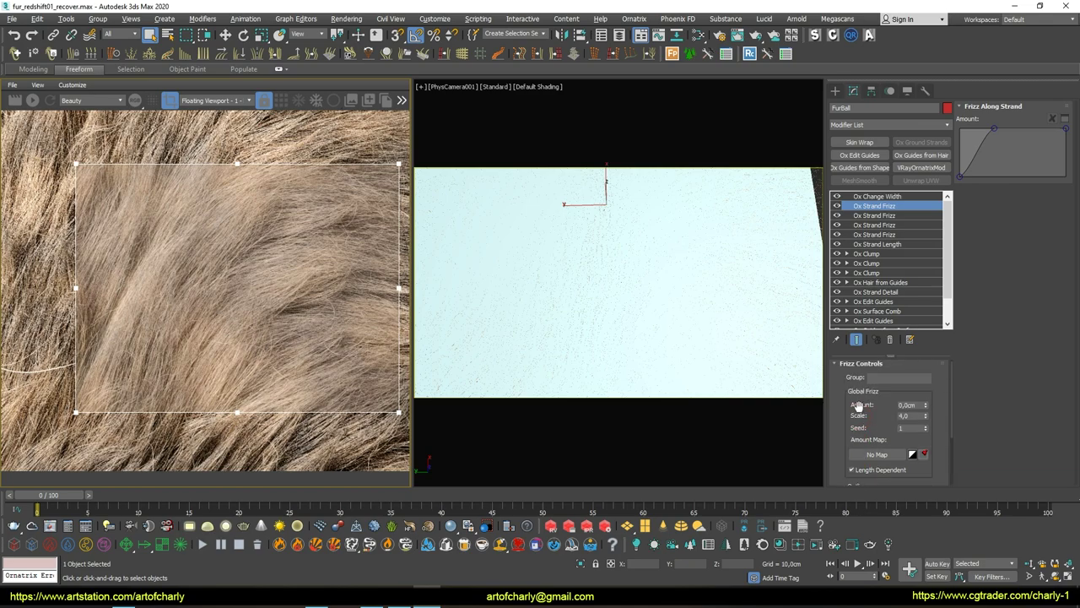
Set the Ox Change Width strand width to 0,03cm
{"action": "left_click", "coordinate": [884, 216]}
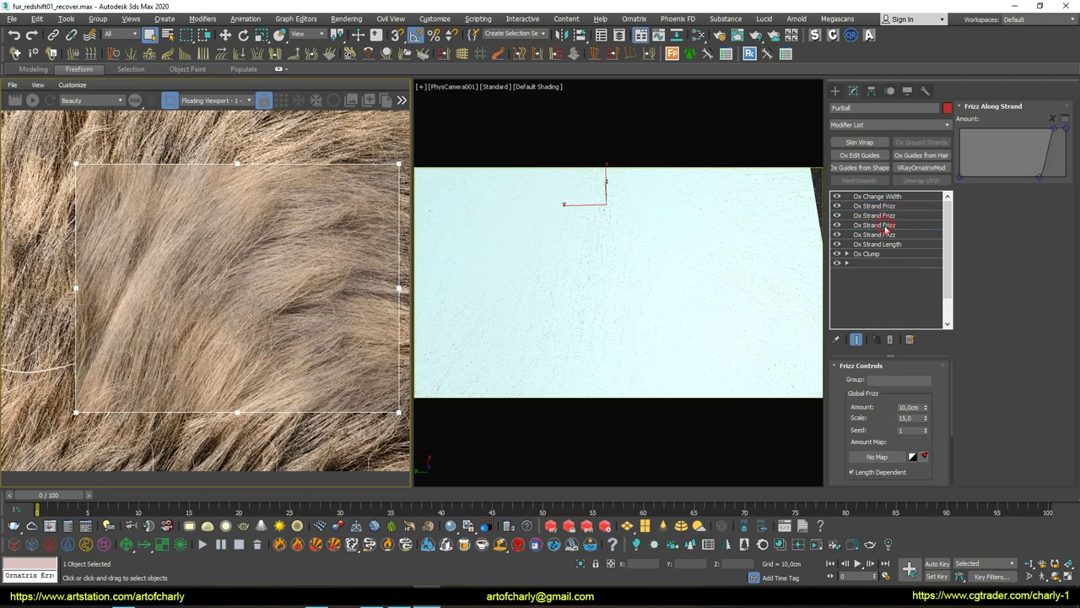
{"action": "left_click", "coordinate": [889, 235]}
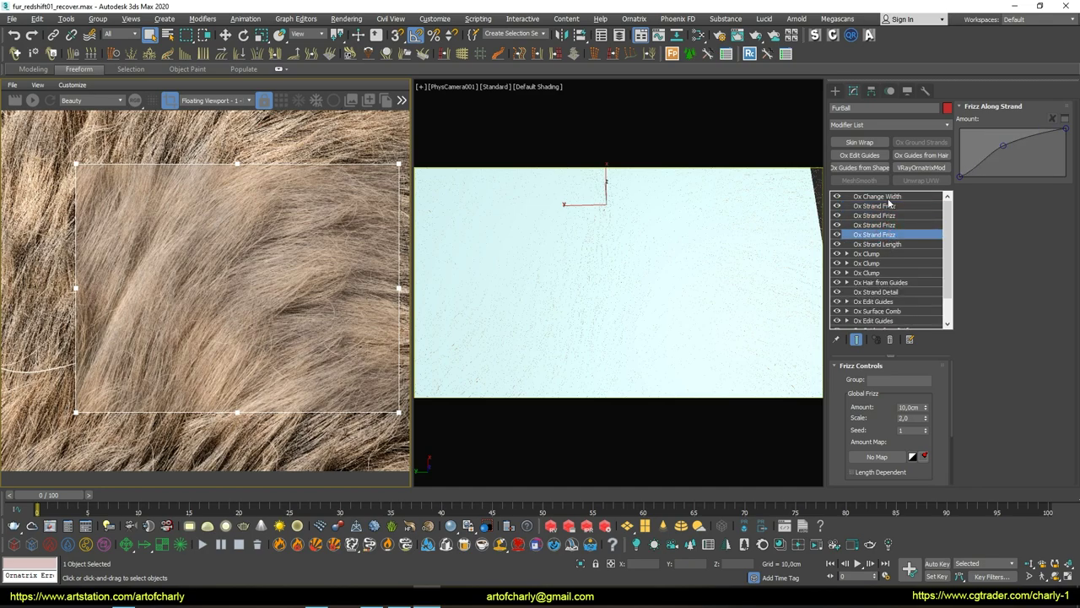
{"action": "left_click", "coordinate": [890, 197]}
{"action": "double_click", "coordinate": [911, 406]}
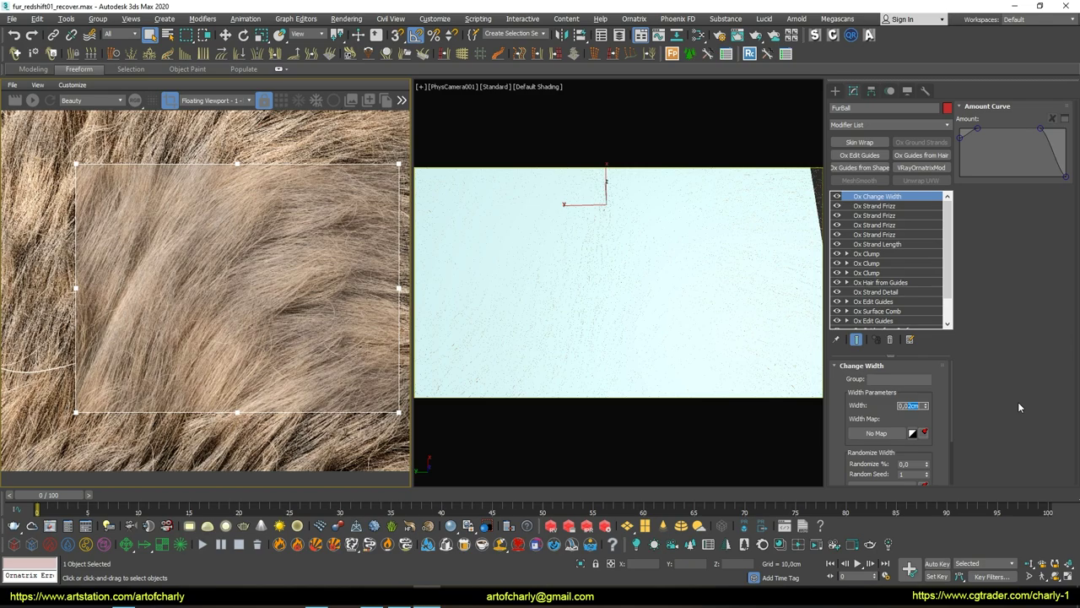
{"action": "type", "text": "0,03"}
{"action": "key", "text": "Return"}
{"action": "left_click", "coordinate": [834, 91]}
Re-render the fur region in Redshift to preview the 0,03cm width
{"action": "left_click", "coordinate": [33, 100]}
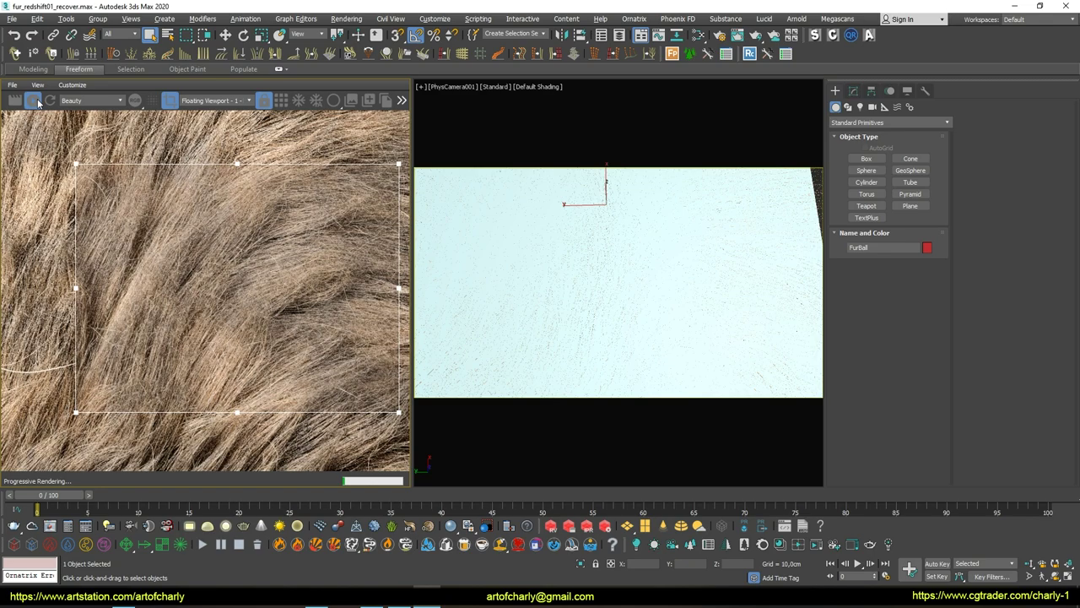
{"action": "scroll", "coordinate": [233, 308], "scroll_direction": "down", "scroll_amount": 2}
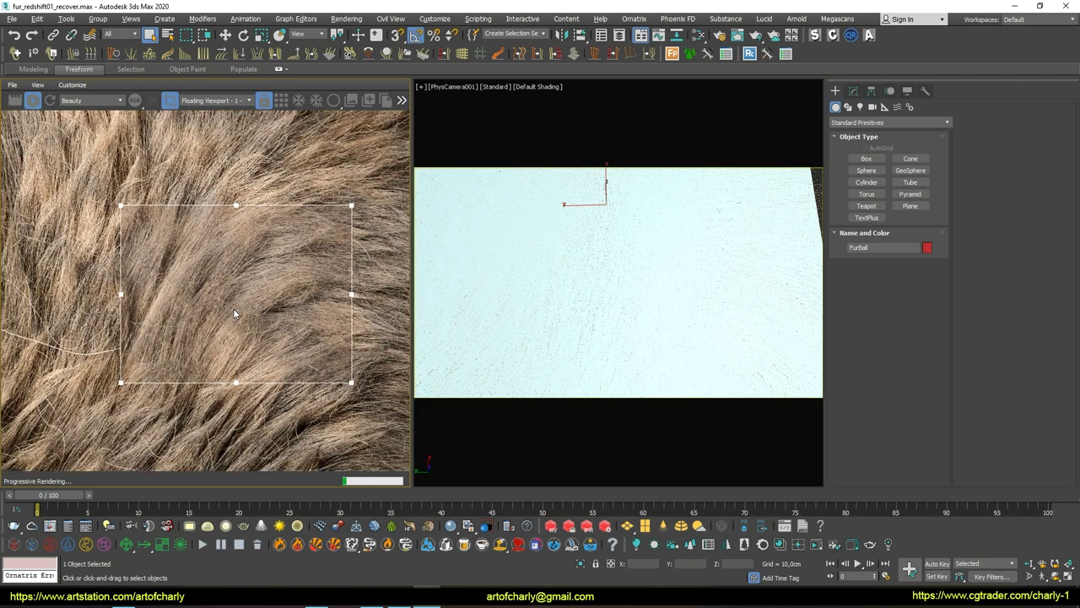
{"action": "scroll", "coordinate": [233, 308], "scroll_direction": "down", "scroll_amount": 2}
{"action": "scroll", "coordinate": [234, 313], "scroll_direction": "up", "scroll_amount": 2}
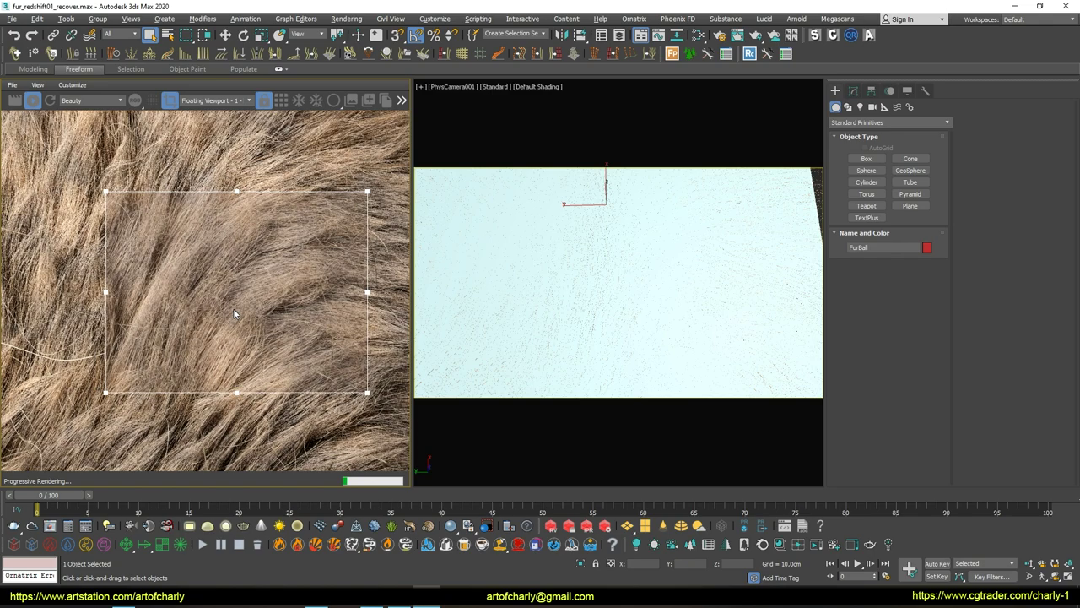
{"action": "scroll", "coordinate": [233, 313], "scroll_direction": "up", "scroll_amount": 2}
Give the second Ox Strand Frizz an Amount of 4,0cm and outlier Frizz Amount of 15,0cm
{"action": "left_click", "coordinate": [853, 90]}
{"action": "left_click", "coordinate": [883, 206]}
{"action": "left_click", "coordinate": [898, 215]}
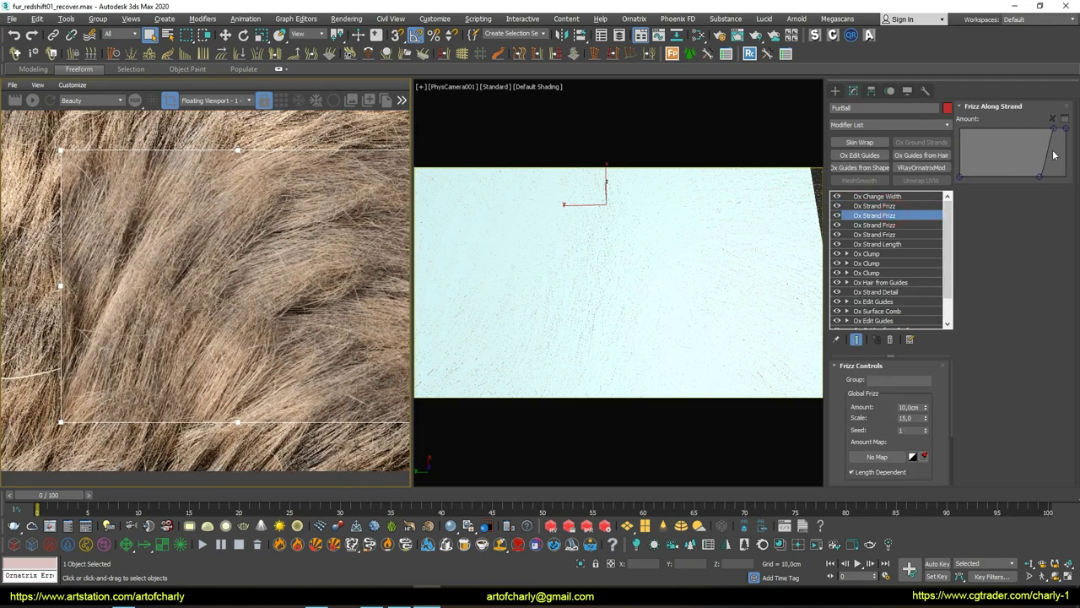
{"action": "left_click", "coordinate": [918, 407]}
{"action": "type", "text": "4"}
{"action": "left_click_drag", "start_coordinate": [864, 414], "coordinate": [857, 342]}
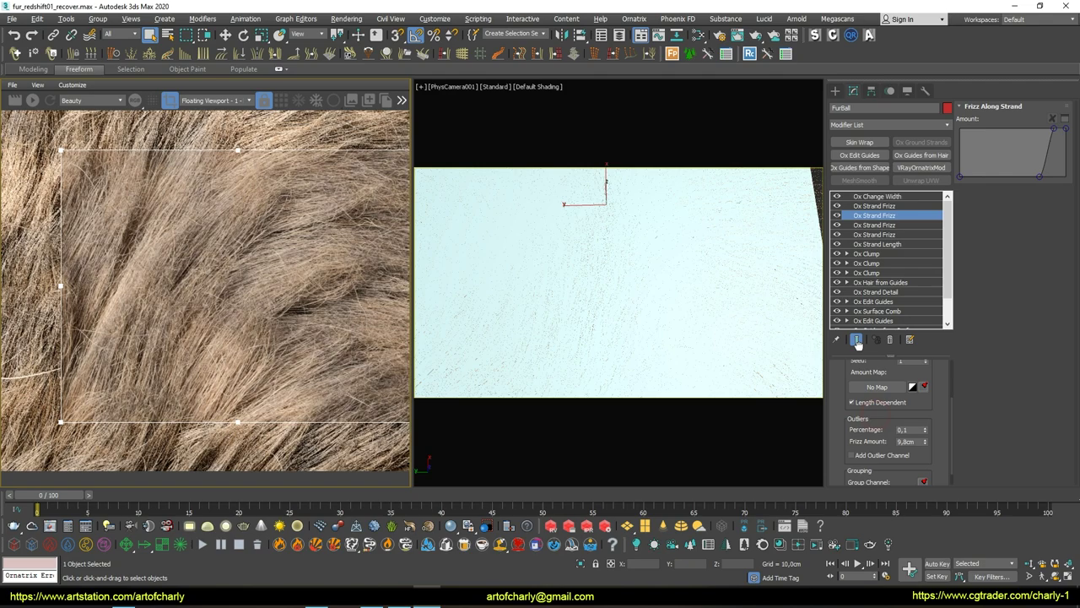
{"action": "left_click", "coordinate": [905, 442]}
{"action": "type", "text": "15"}
{"action": "left_click", "coordinate": [908, 430]}
Set the next Ox Strand Frizz modifier's Scale to 7,0
{"action": "scroll", "coordinate": [886, 413], "scroll_direction": "up", "scroll_amount": 3}
{"action": "scroll", "coordinate": [880, 409], "scroll_direction": "down", "scroll_amount": 2}
{"action": "type", "text": "0,03"}
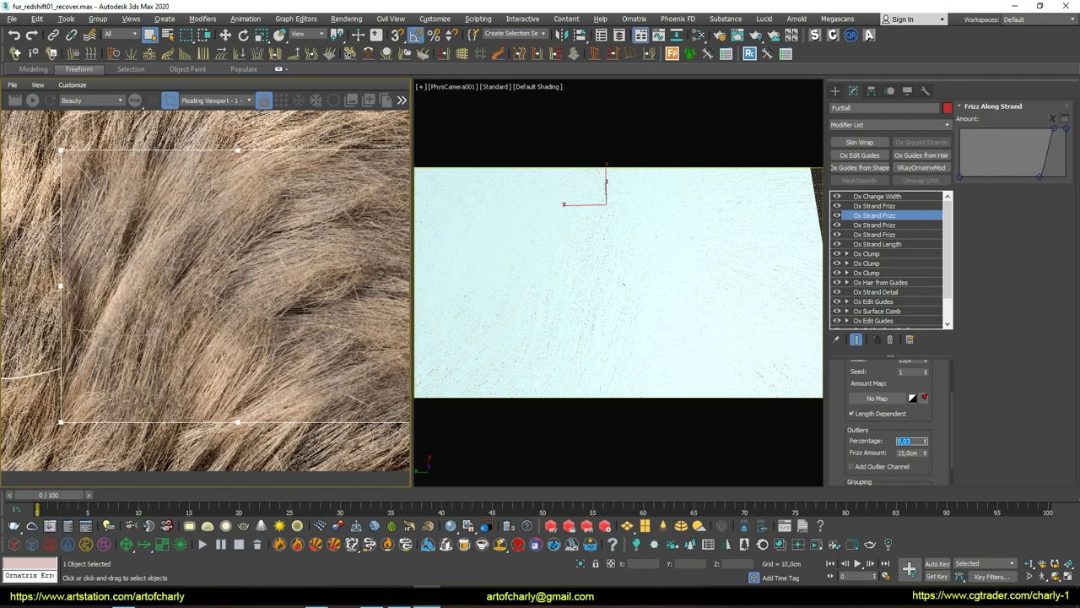
{"action": "left_click_drag", "start_coordinate": [866, 393], "coordinate": [854, 454]}
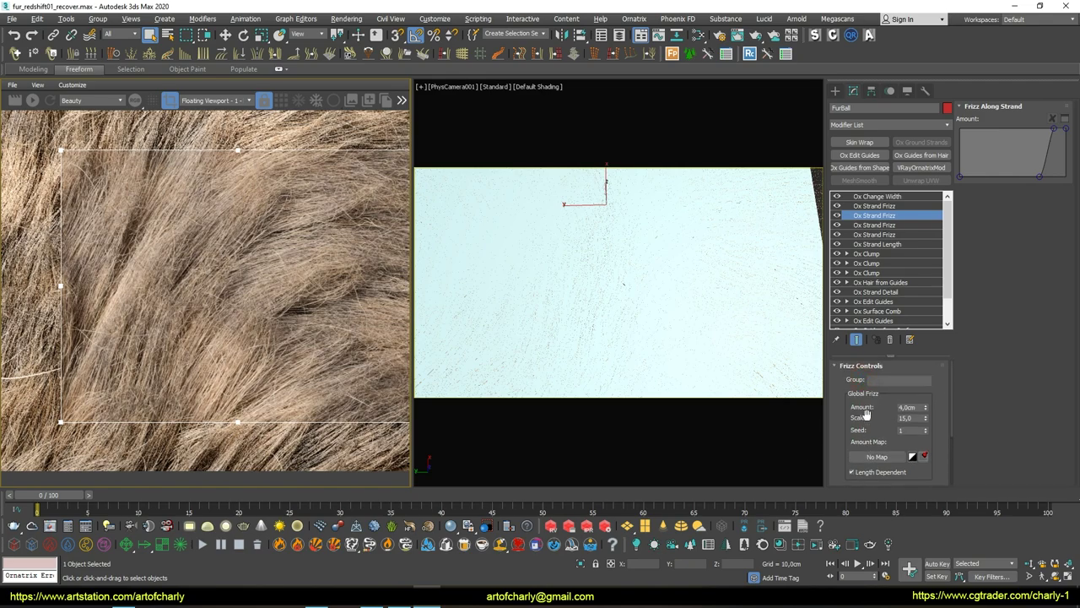
{"action": "left_click", "coordinate": [883, 225]}
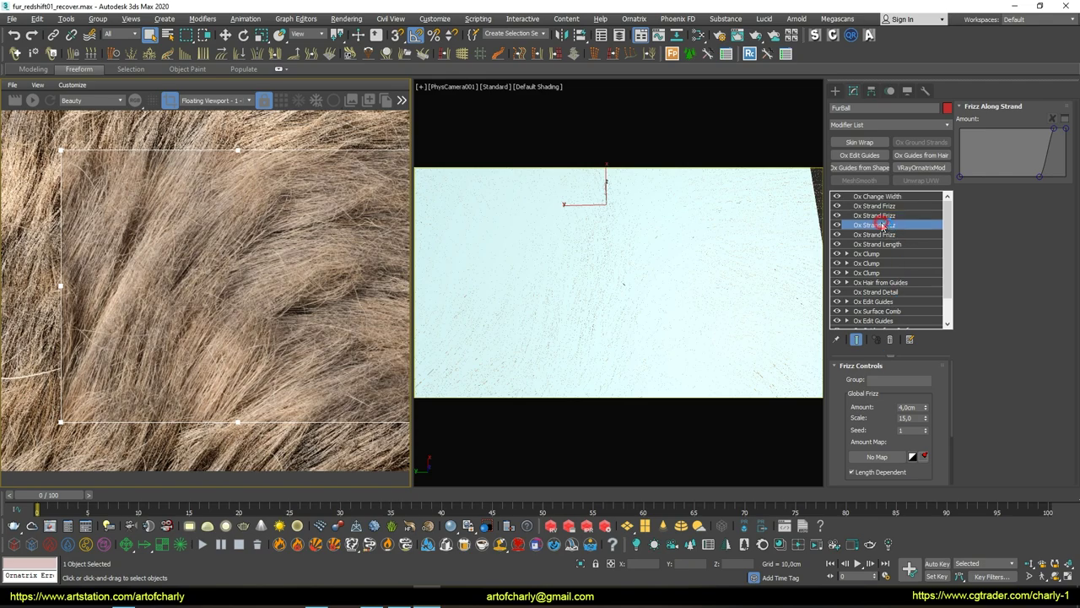
{"action": "type", "text": "2"}
{"action": "double_click", "coordinate": [909, 418]}
{"action": "type", "text": "7"}
{"action": "key", "text": "Return"}
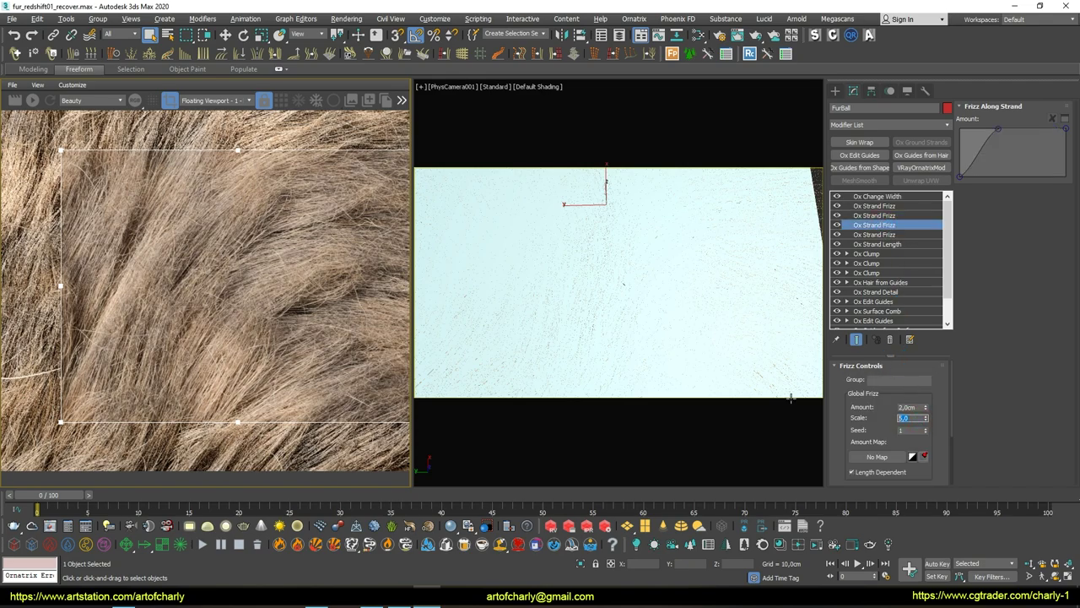
Start the Redshift fur render, try a small render region, then switch back to full-frame rendering
{"action": "left_click", "coordinate": [33, 100]}
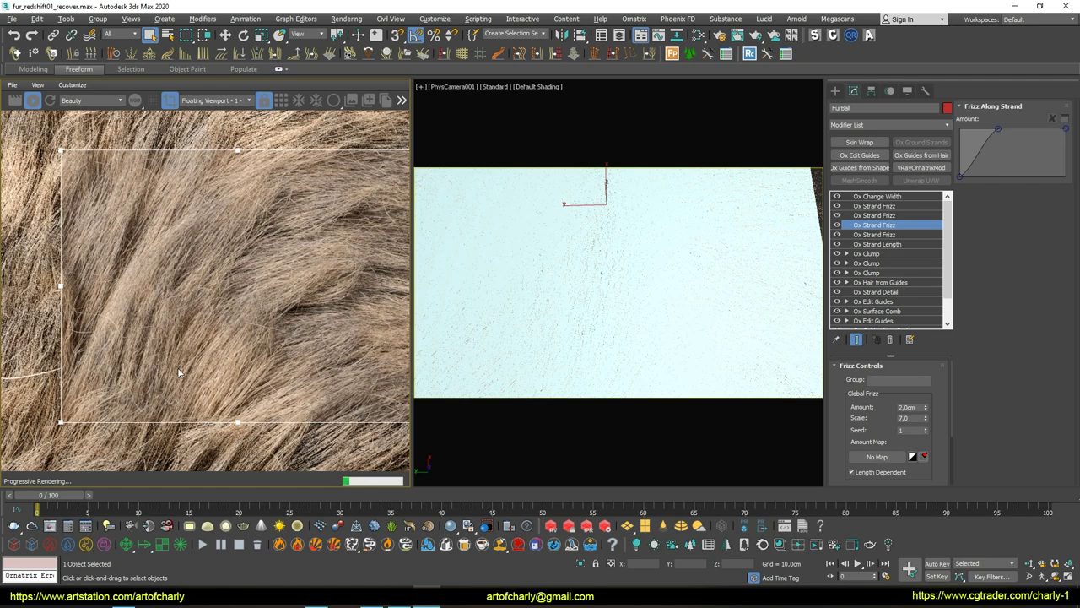
{"action": "left_click_drag", "start_coordinate": [177, 367], "coordinate": [223, 341]}
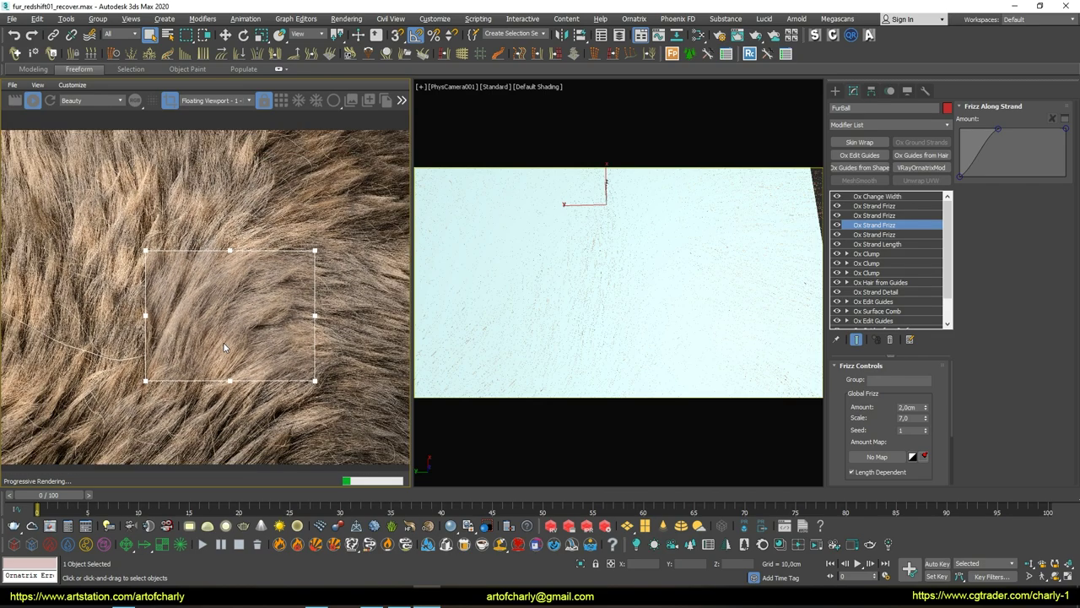
{"action": "scroll", "coordinate": [222, 346], "scroll_direction": "up", "scroll_amount": 2}
{"action": "scroll", "coordinate": [222, 346], "scroll_direction": "up", "scroll_amount": 3}
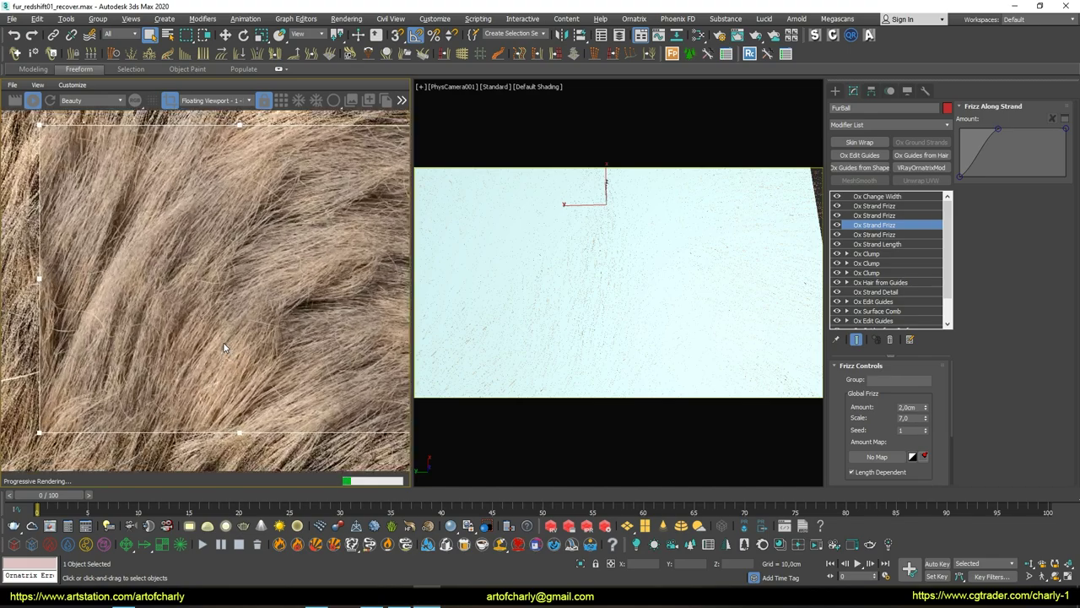
{"action": "scroll", "coordinate": [225, 346], "scroll_direction": "down", "scroll_amount": 5}
{"action": "left_click", "coordinate": [170, 100]}
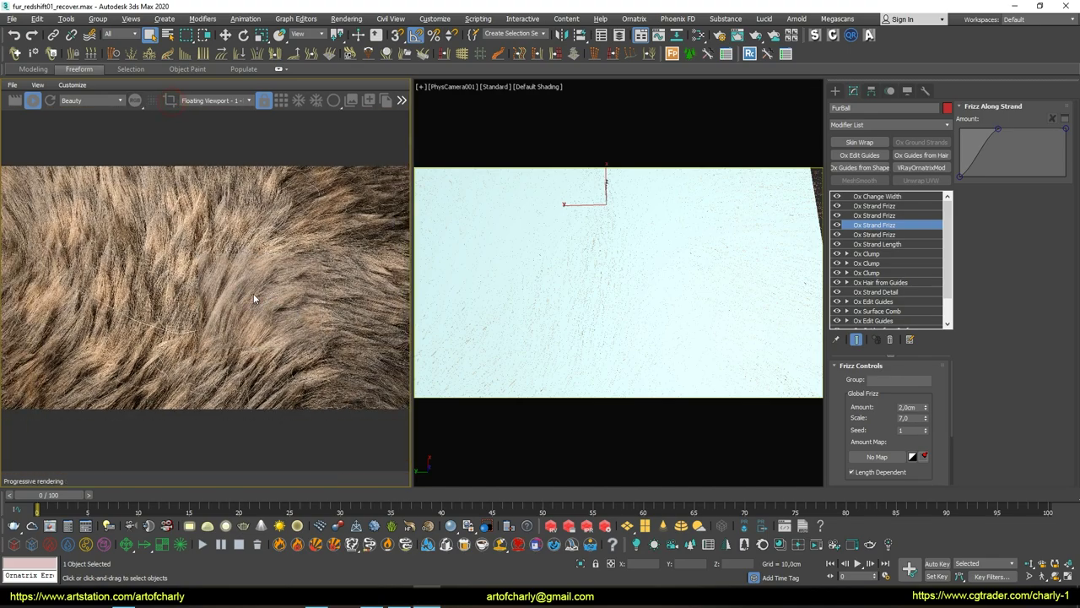
Zoom in and out of the render view to inspect the frizzy, clumped fur
{"action": "scroll", "coordinate": [248, 294], "scroll_direction": "down", "scroll_amount": 1}
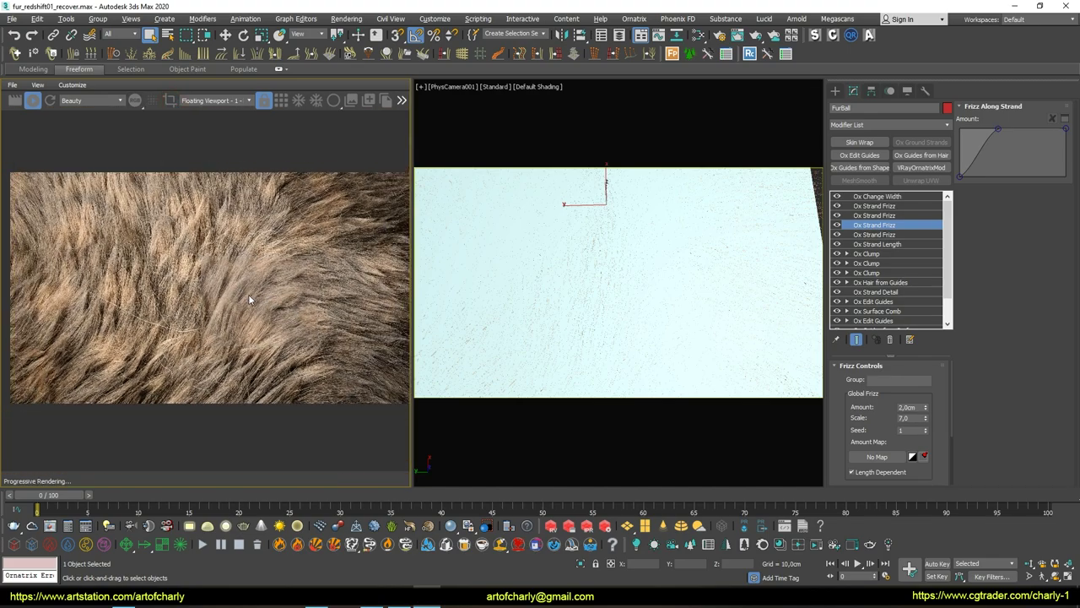
{"action": "scroll", "coordinate": [248, 294], "scroll_direction": "down", "scroll_amount": 1}
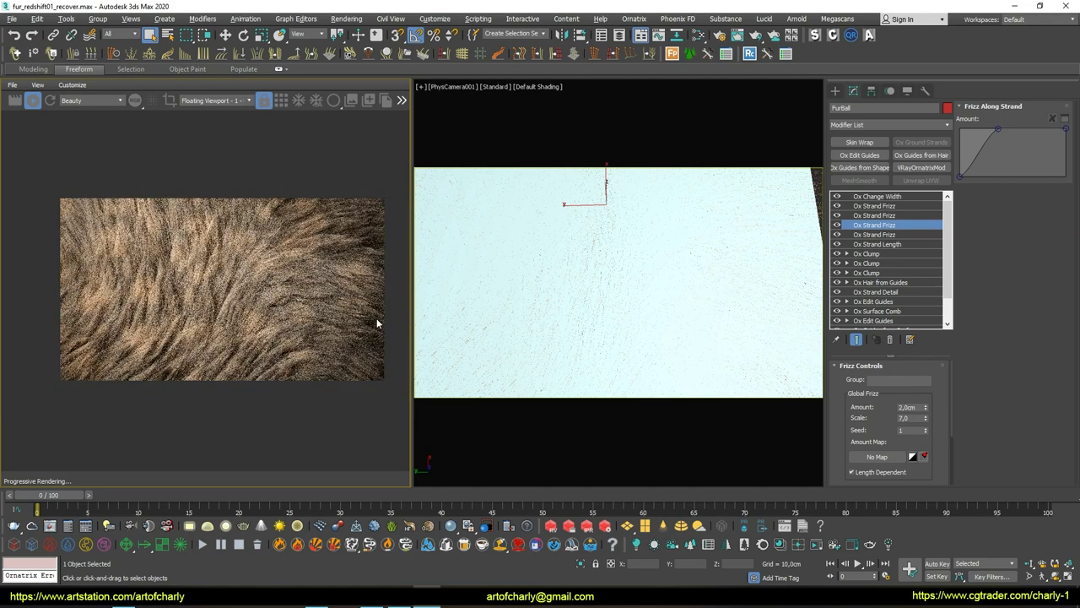
{"action": "scroll", "coordinate": [377, 318], "scroll_direction": "up", "scroll_amount": 1}
{"action": "scroll", "coordinate": [350, 325], "scroll_direction": "up", "scroll_amount": 1}
{"action": "scroll", "coordinate": [269, 318], "scroll_direction": "up", "scroll_amount": 1}
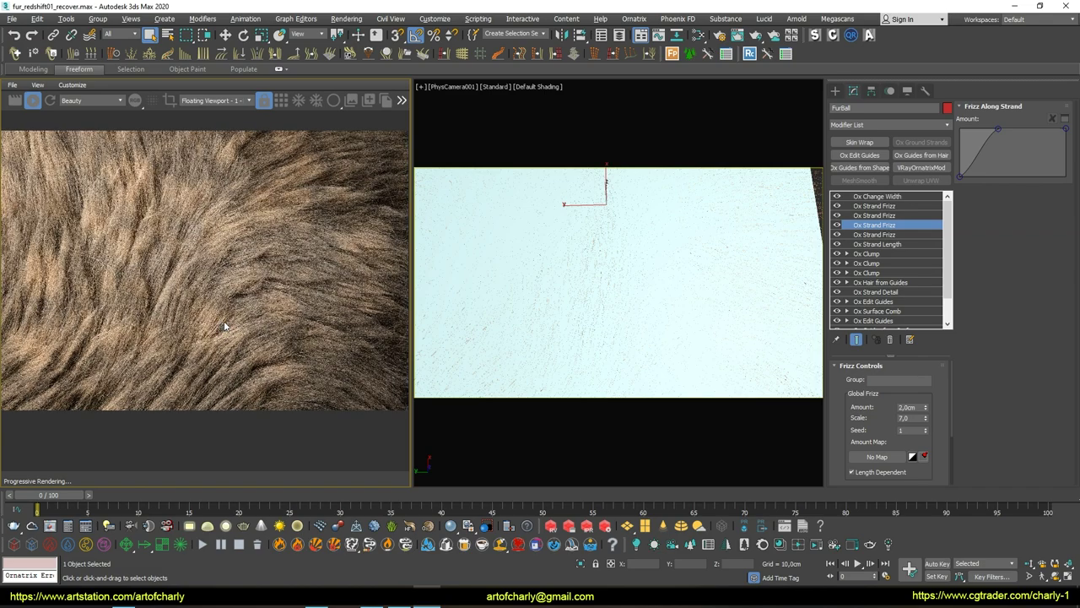
{"action": "scroll", "coordinate": [224, 326], "scroll_direction": "down", "scroll_amount": 1}
{"action": "scroll", "coordinate": [223, 326], "scroll_direction": "down", "scroll_amount": 1}
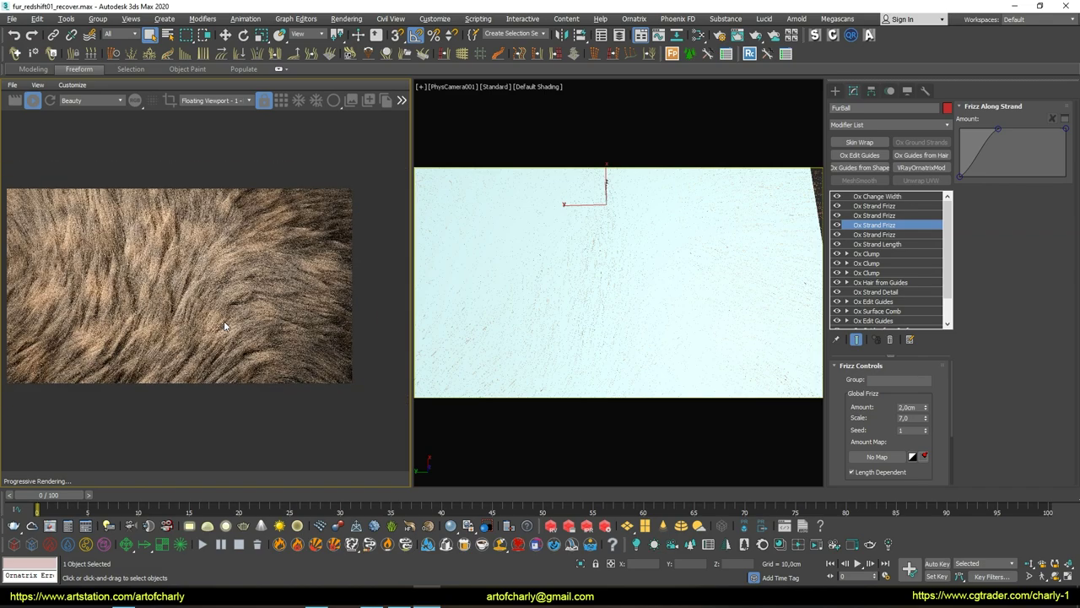
{"action": "scroll", "coordinate": [191, 325], "scroll_direction": "up", "scroll_amount": 1}
{"action": "scroll", "coordinate": [191, 326], "scroll_direction": "up", "scroll_amount": 2}
{"action": "scroll", "coordinate": [191, 326], "scroll_direction": "up", "scroll_amount": 1}
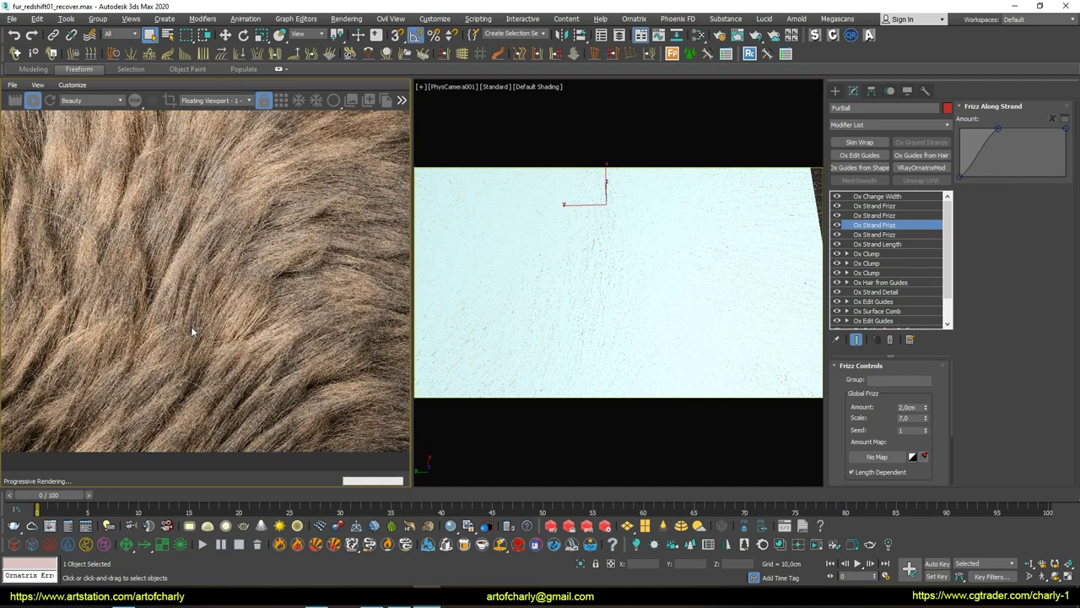
{"action": "scroll", "coordinate": [190, 326], "scroll_direction": "up", "scroll_amount": 1}
{"action": "scroll", "coordinate": [190, 326], "scroll_direction": "down", "scroll_amount": 1}
{"action": "scroll", "coordinate": [191, 327], "scroll_direction": "down", "scroll_amount": 1}
{"action": "scroll", "coordinate": [190, 327], "scroll_direction": "down", "scroll_amount": 1}
{"action": "scroll", "coordinate": [190, 327], "scroll_direction": "down", "scroll_amount": 1}
{"action": "scroll", "coordinate": [192, 331], "scroll_direction": "down", "scroll_amount": 1}
{"action": "scroll", "coordinate": [128, 342], "scroll_direction": "up", "scroll_amount": 2}
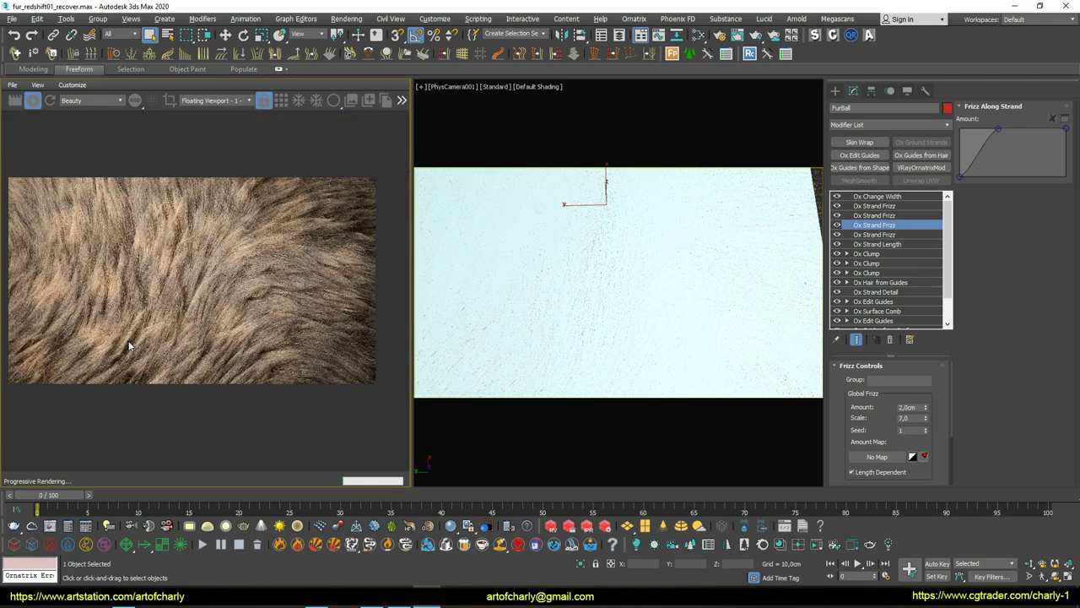
{"action": "scroll", "coordinate": [129, 344], "scroll_direction": "up", "scroll_amount": 1}
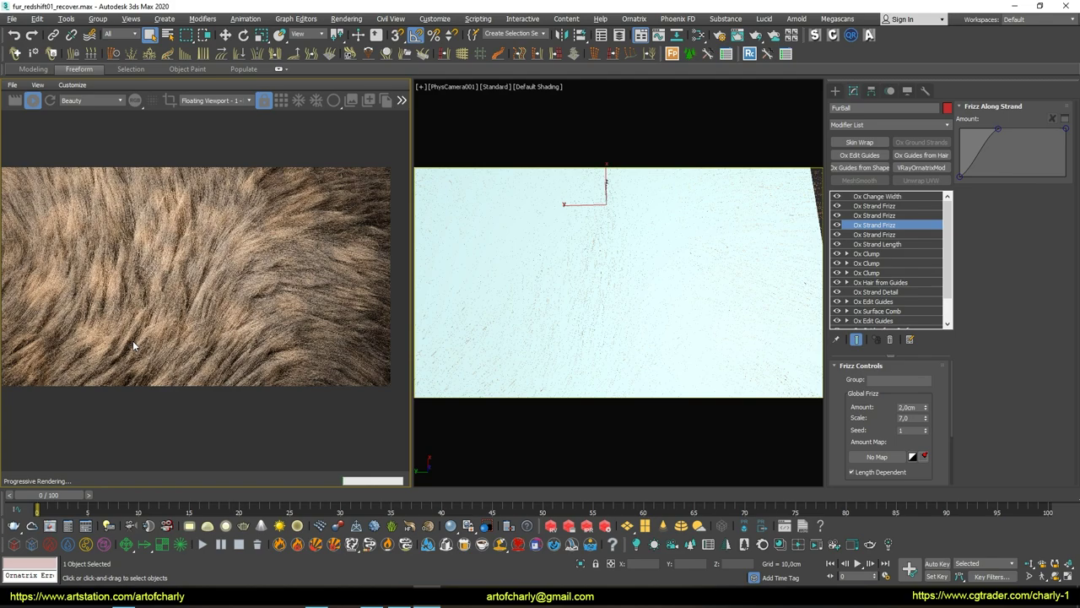
{"action": "scroll", "coordinate": [132, 340], "scroll_direction": "down", "scroll_amount": 1}
{"action": "scroll", "coordinate": [84, 347], "scroll_direction": "up", "scroll_amount": 1}
{"action": "scroll", "coordinate": [203, 359], "scroll_direction": "up", "scroll_amount": 1}
{"action": "scroll", "coordinate": [202, 359], "scroll_direction": "up", "scroll_amount": 1}
{"action": "scroll", "coordinate": [253, 331], "scroll_direction": "up", "scroll_amount": 1}
{"action": "scroll", "coordinate": [253, 332], "scroll_direction": "up", "scroll_amount": 1}
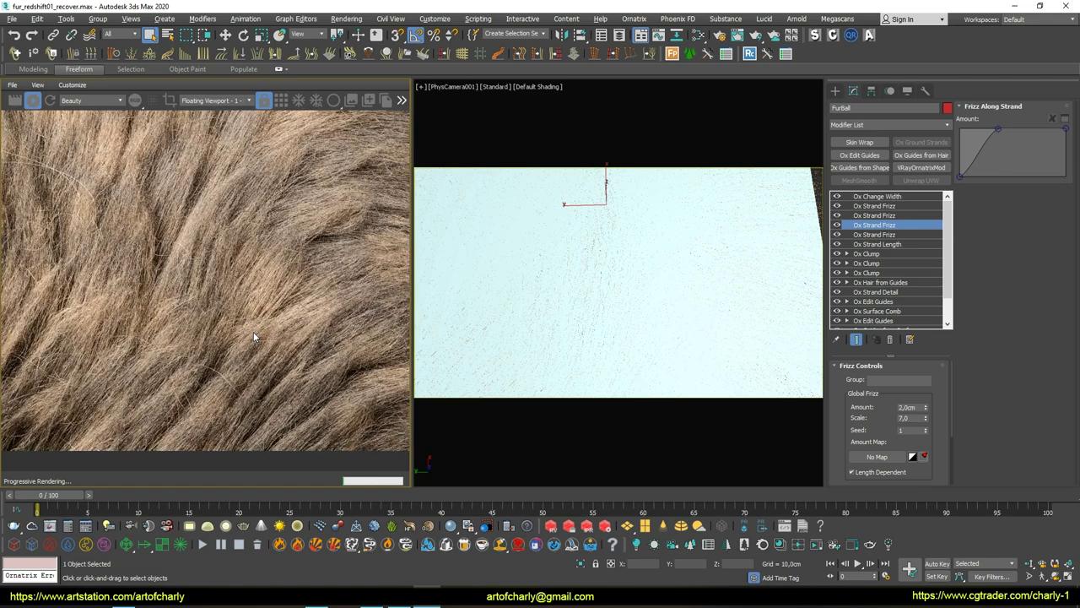
{"action": "scroll", "coordinate": [253, 332], "scroll_direction": "up", "scroll_amount": 1}
{"action": "scroll", "coordinate": [253, 332], "scroll_direction": "up", "scroll_amount": 1}
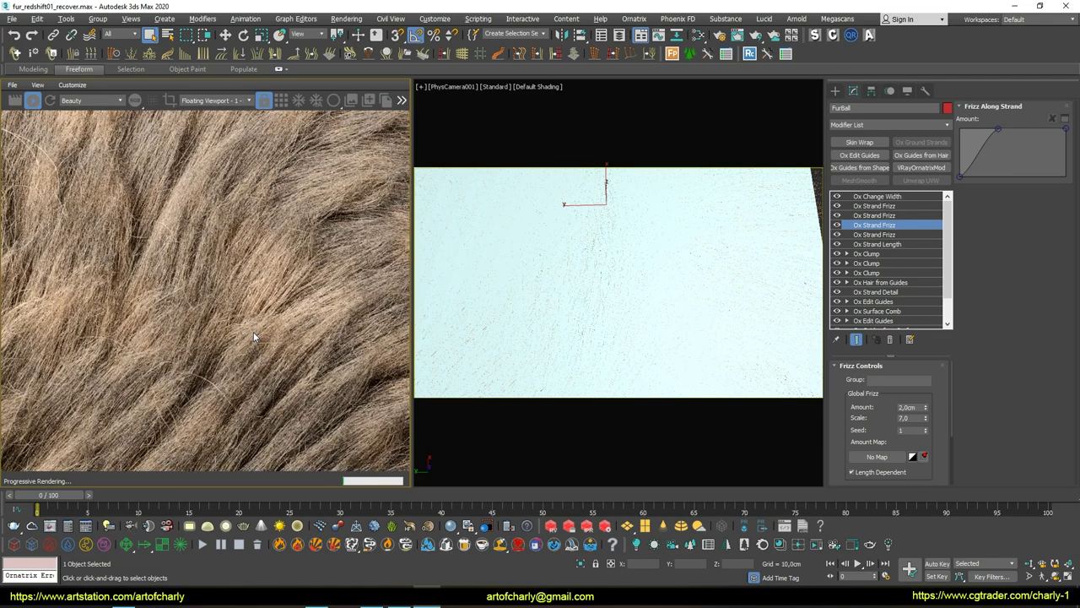
{"action": "scroll", "coordinate": [253, 331], "scroll_direction": "down", "scroll_amount": 1}
{"action": "scroll", "coordinate": [253, 332], "scroll_direction": "down", "scroll_amount": 1}
{"action": "scroll", "coordinate": [253, 335], "scroll_direction": "down", "scroll_amount": 1}
{"action": "scroll", "coordinate": [253, 335], "scroll_direction": "down", "scroll_amount": 2}
{"action": "scroll", "coordinate": [253, 335], "scroll_direction": "down", "scroll_amount": 1}
{"action": "scroll", "coordinate": [220, 331], "scroll_direction": "up", "scroll_amount": 1}
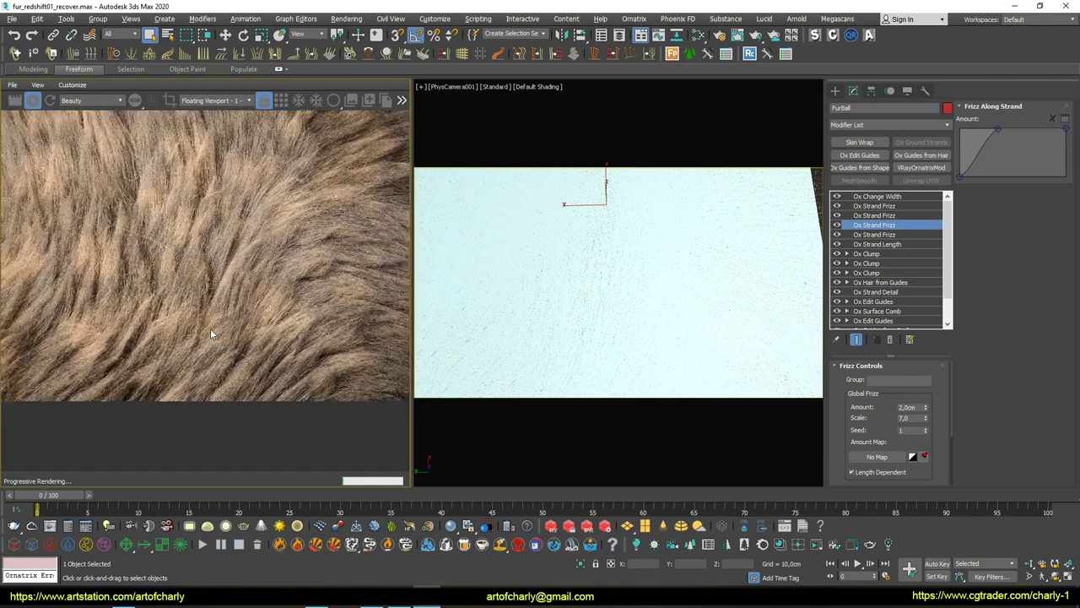
{"action": "scroll", "coordinate": [206, 331], "scroll_direction": "up", "scroll_amount": 1}
{"action": "scroll", "coordinate": [201, 328], "scroll_direction": "up", "scroll_amount": 1}
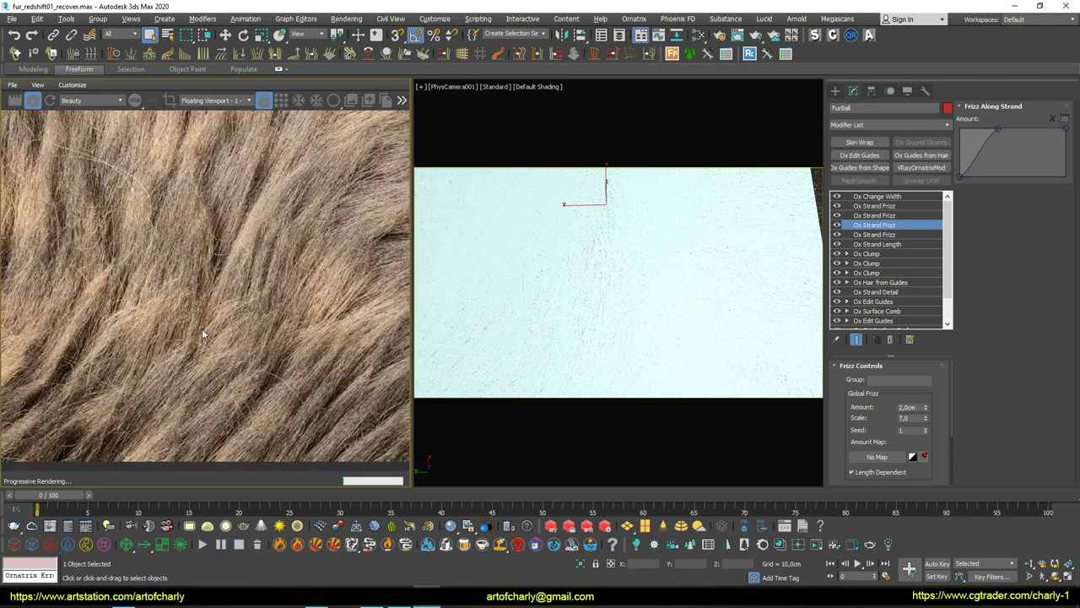
{"action": "scroll", "coordinate": [202, 328], "scroll_direction": "down", "scroll_amount": 1}
{"action": "scroll", "coordinate": [202, 328], "scroll_direction": "down", "scroll_amount": 1}
{"action": "scroll", "coordinate": [202, 328], "scroll_direction": "down", "scroll_amount": 2}
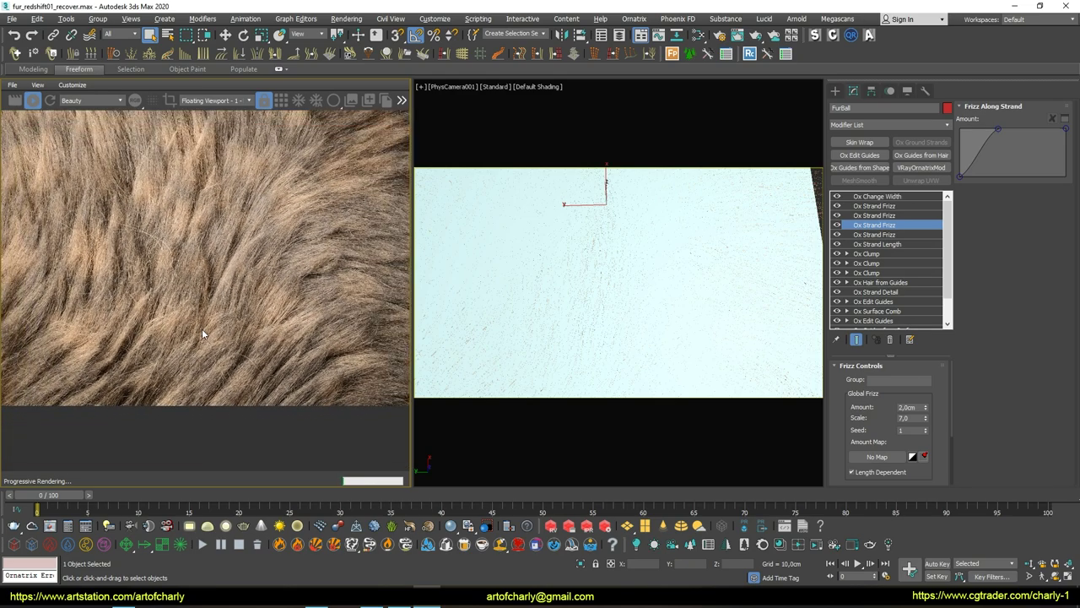
{"action": "scroll", "coordinate": [202, 328], "scroll_direction": "down", "scroll_amount": 2}
{"action": "scroll", "coordinate": [202, 328], "scroll_direction": "down", "scroll_amount": 1}
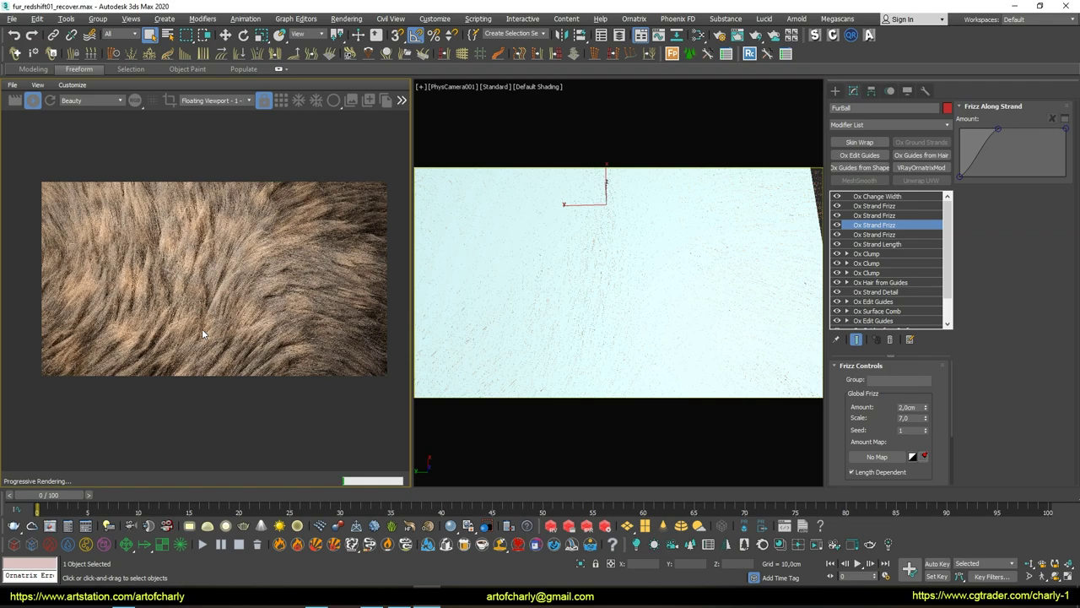
{"action": "scroll", "coordinate": [201, 328], "scroll_direction": "up", "scroll_amount": 3}
{"action": "scroll", "coordinate": [331, 366], "scroll_direction": "up", "scroll_amount": 2}
{"action": "scroll", "coordinate": [280, 337], "scroll_direction": "down", "scroll_amount": 1}
{"action": "scroll", "coordinate": [280, 308], "scroll_direction": "down", "scroll_amount": 1}
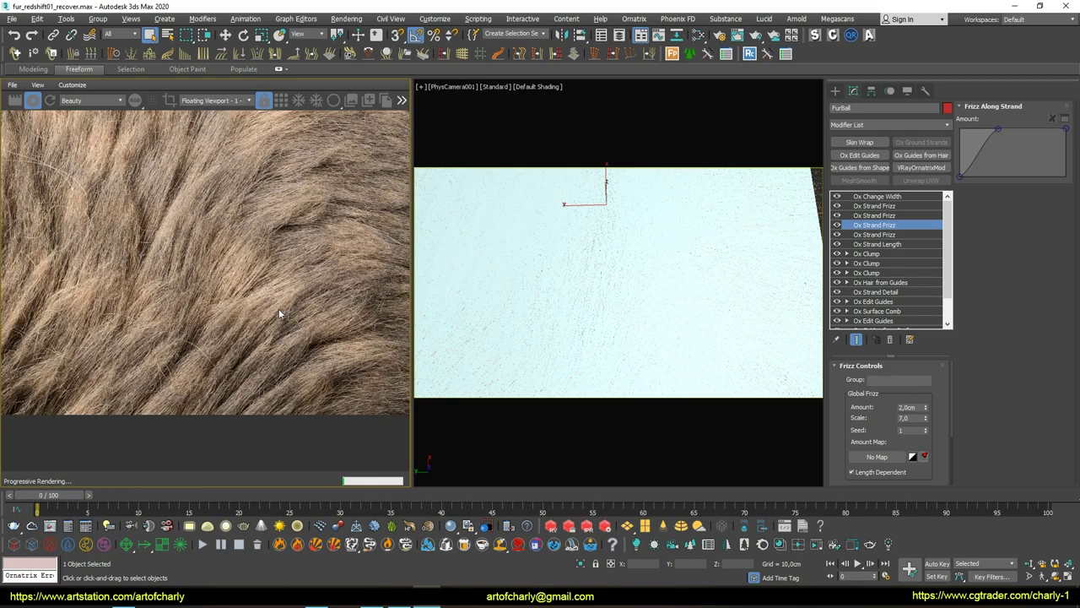
{"action": "scroll", "coordinate": [274, 311], "scroll_direction": "down", "scroll_amount": 2}
{"action": "scroll", "coordinate": [273, 311], "scroll_direction": "down", "scroll_amount": 2}
{"action": "scroll", "coordinate": [273, 312], "scroll_direction": "up", "scroll_amount": 2}
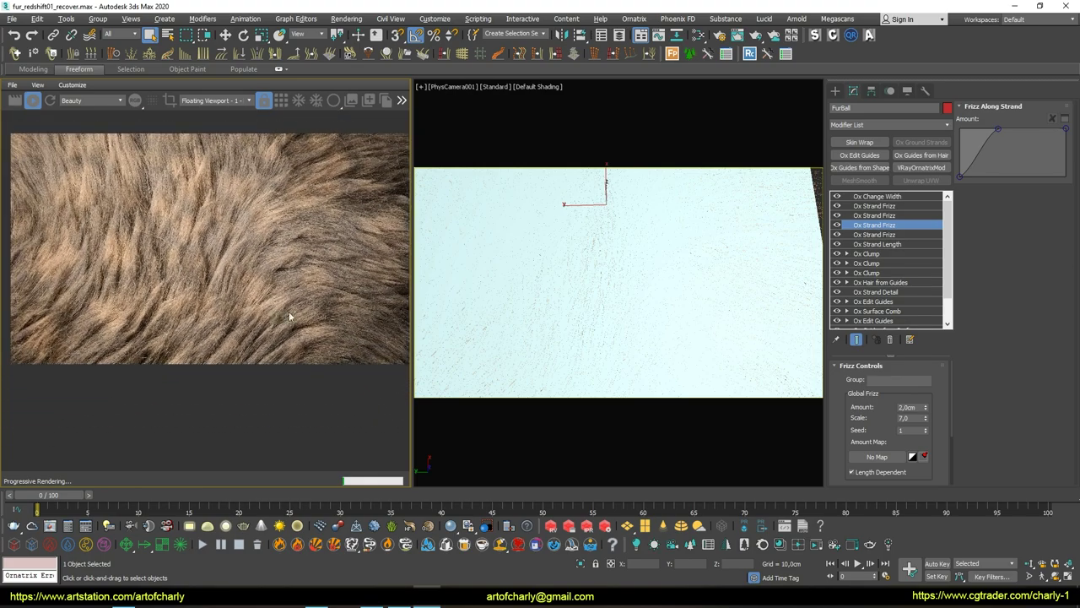
{"action": "scroll", "coordinate": [402, 240], "scroll_direction": "up", "scroll_amount": 1}
{"action": "scroll", "coordinate": [394, 225], "scroll_direction": "up", "scroll_amount": 1}
Pan to another area of the fur render and zoom to examine it up close
{"action": "middle_click_drag", "start_coordinate": [394, 225], "coordinate": [353, 298]}
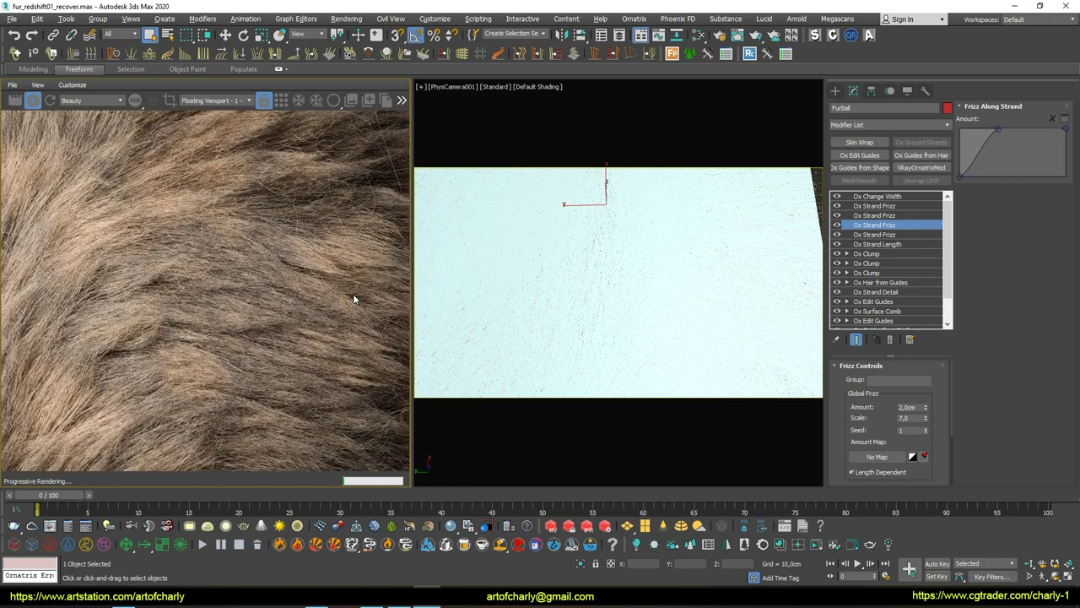
{"action": "scroll", "coordinate": [226, 340], "scroll_direction": "down", "scroll_amount": 1}
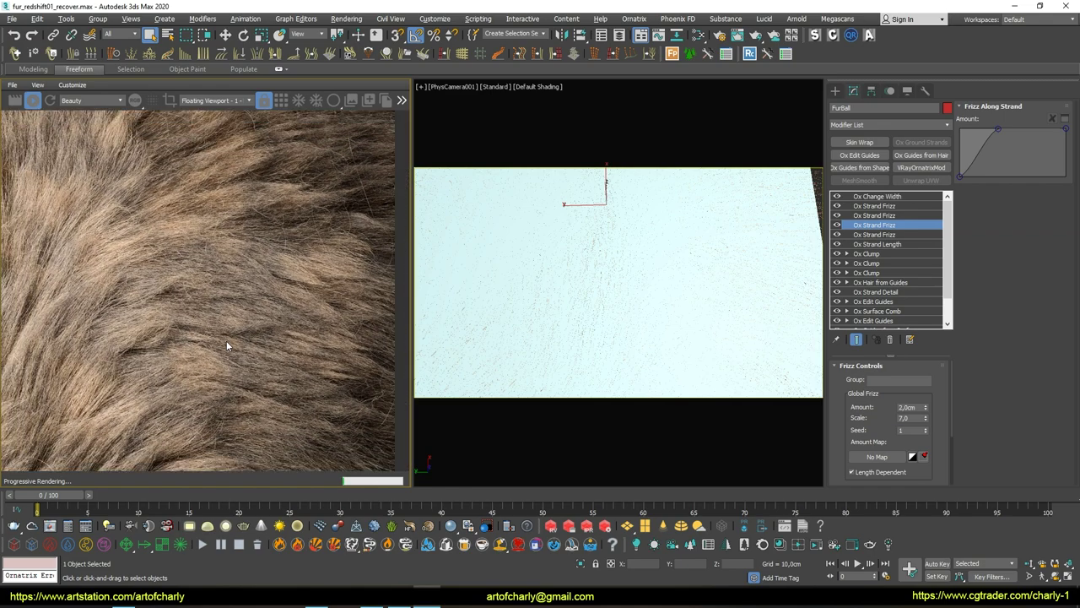
{"action": "scroll", "coordinate": [226, 340], "scroll_direction": "down", "scroll_amount": 1}
{"action": "scroll", "coordinate": [226, 340], "scroll_direction": "down", "scroll_amount": 1}
{"action": "scroll", "coordinate": [110, 370], "scroll_direction": "up", "scroll_amount": 1}
{"action": "scroll", "coordinate": [111, 371], "scroll_direction": "up", "scroll_amount": 1}
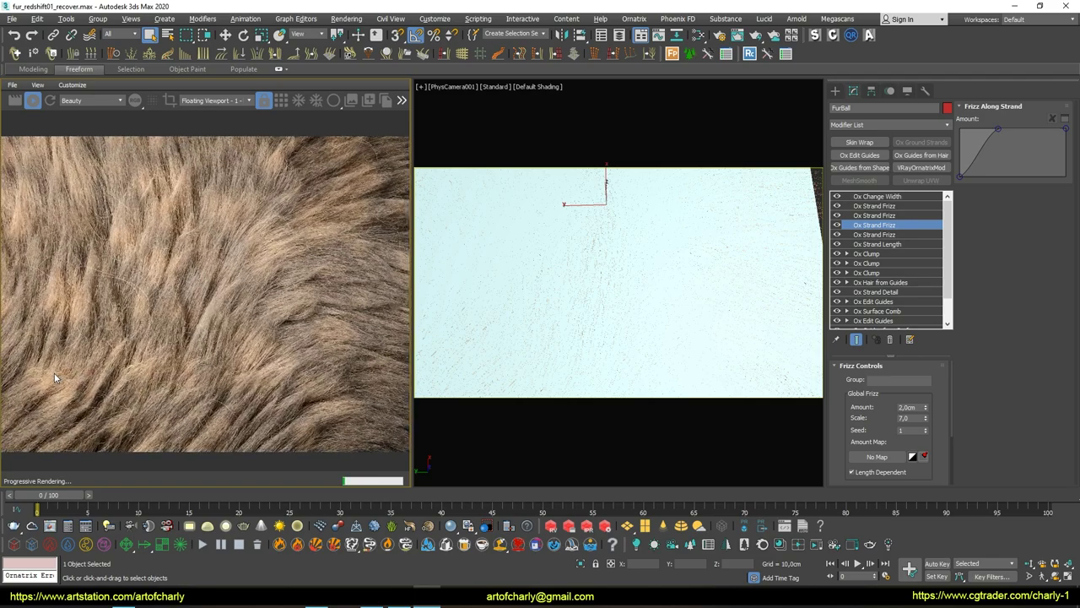
{"action": "scroll", "coordinate": [54, 373], "scroll_direction": "up", "scroll_amount": 1}
{"action": "scroll", "coordinate": [101, 372], "scroll_direction": "up", "scroll_amount": 1}
{"action": "scroll", "coordinate": [162, 372], "scroll_direction": "up", "scroll_amount": 1}
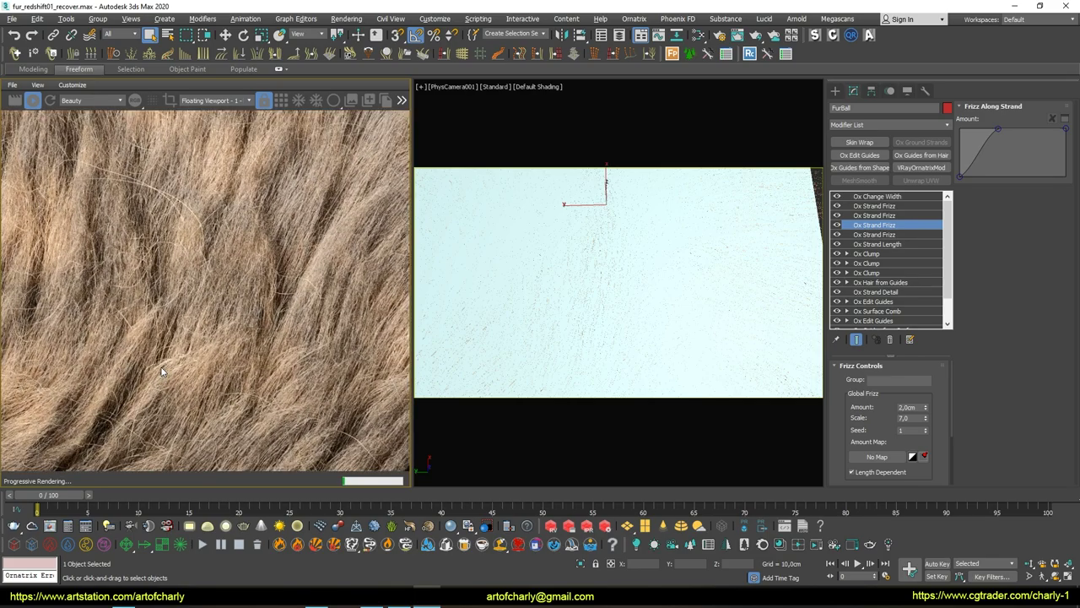
{"action": "scroll", "coordinate": [163, 371], "scroll_direction": "down", "scroll_amount": 1}
{"action": "scroll", "coordinate": [163, 371], "scroll_direction": "down", "scroll_amount": 1}
{"action": "scroll", "coordinate": [163, 371], "scroll_direction": "down", "scroll_amount": 1}
{"action": "scroll", "coordinate": [163, 372], "scroll_direction": "down", "scroll_amount": 1}
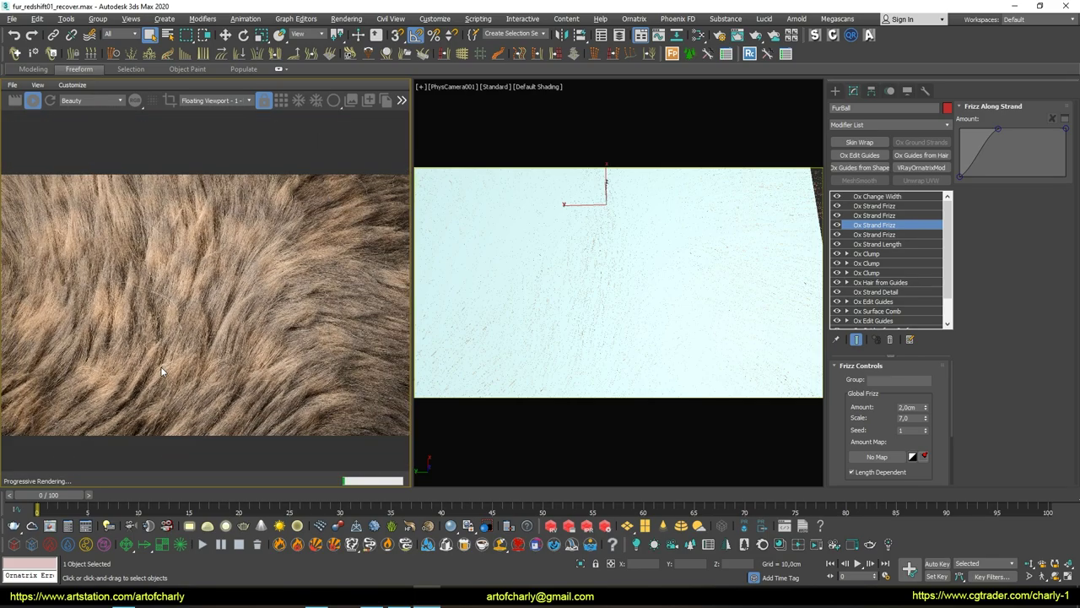
{"action": "scroll", "coordinate": [162, 371], "scroll_direction": "down", "scroll_amount": 1}
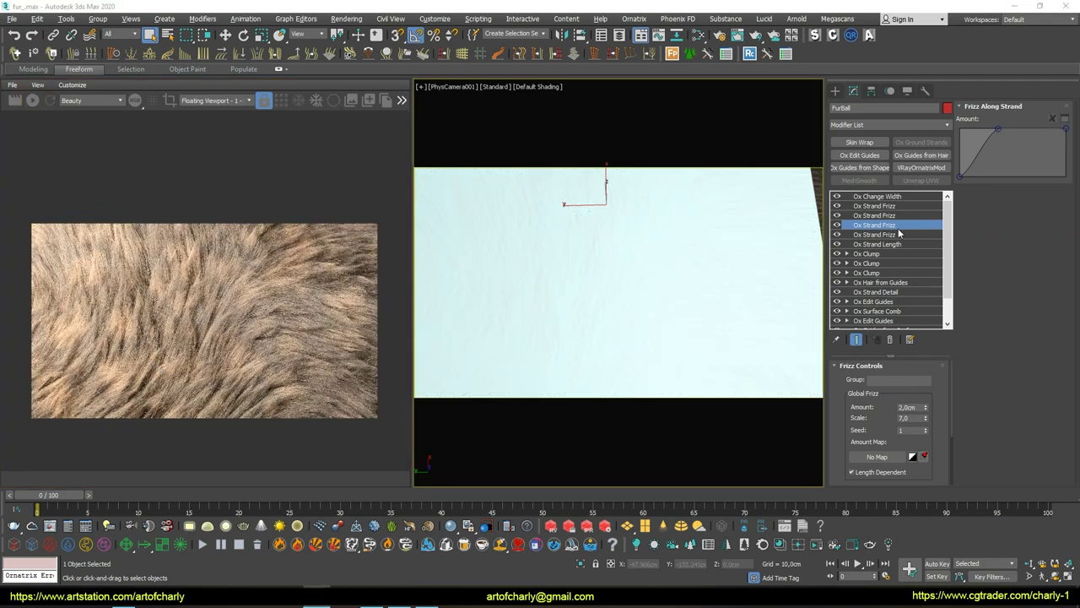
Turn on Add Clump Index Channel in the first Ox Clump
{"action": "left_click", "coordinate": [878, 254]}
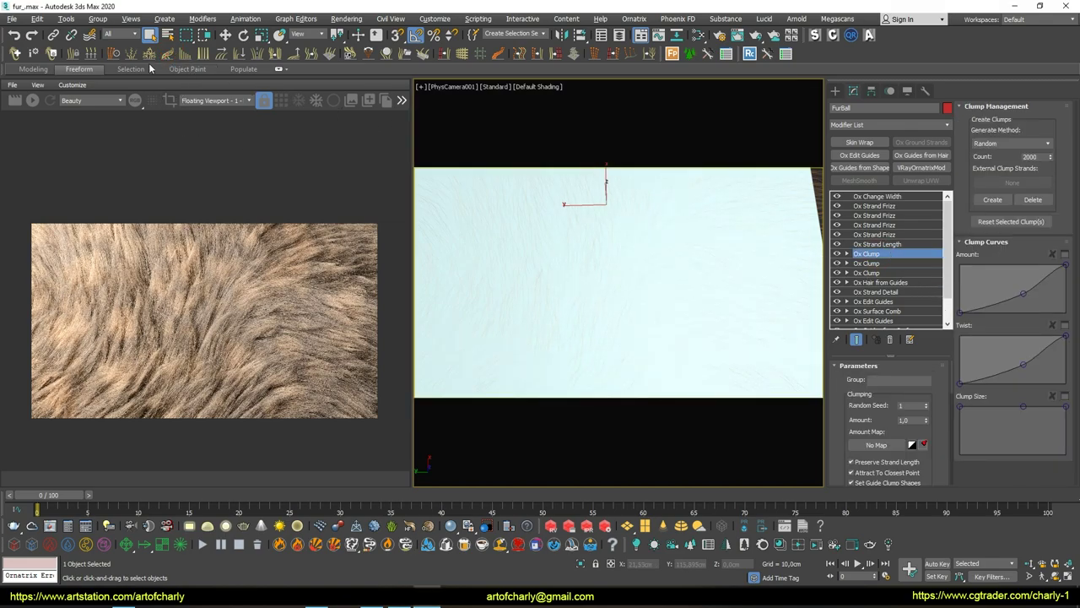
{"action": "scroll", "coordinate": [869, 422], "scroll_direction": "down", "scroll_amount": 5}
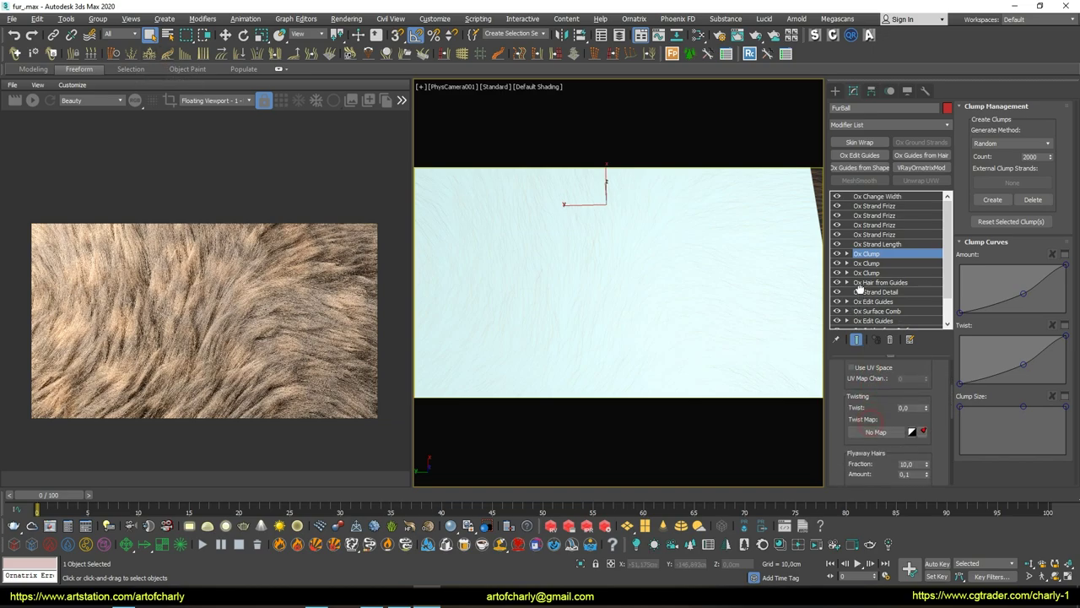
{"action": "scroll", "coordinate": [876, 400], "scroll_direction": "down", "scroll_amount": 3}
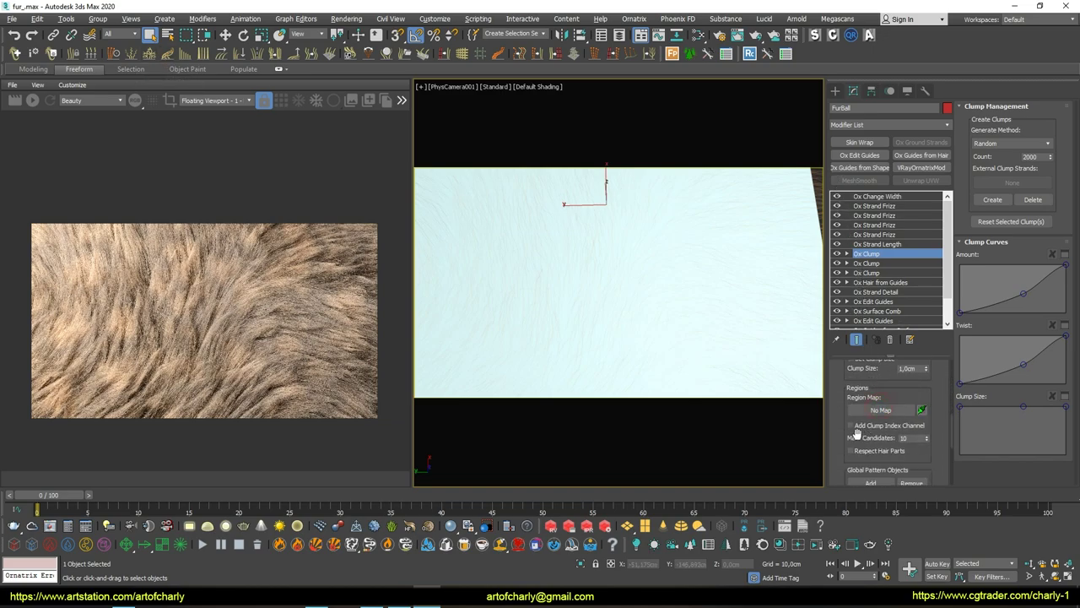
{"action": "left_click", "coordinate": [851, 427]}
Duplicate the Ox Clump modifier and set the copy to Random generation with 3000 clumps
{"action": "left_click_drag", "start_coordinate": [887, 270], "coordinate": [887, 259], "text": "ctrl"}
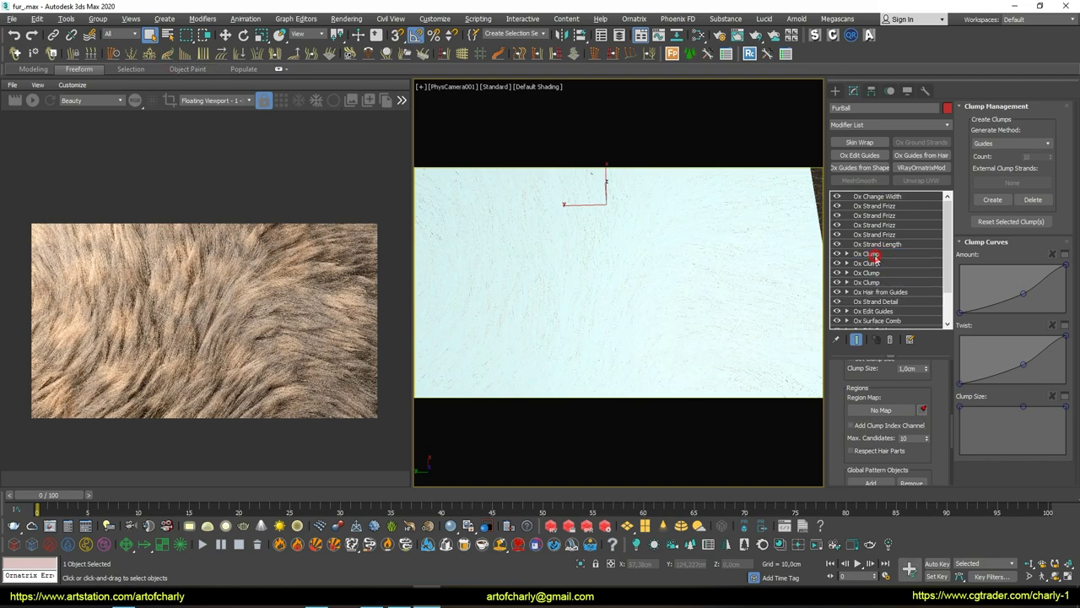
{"action": "left_click", "coordinate": [880, 263]}
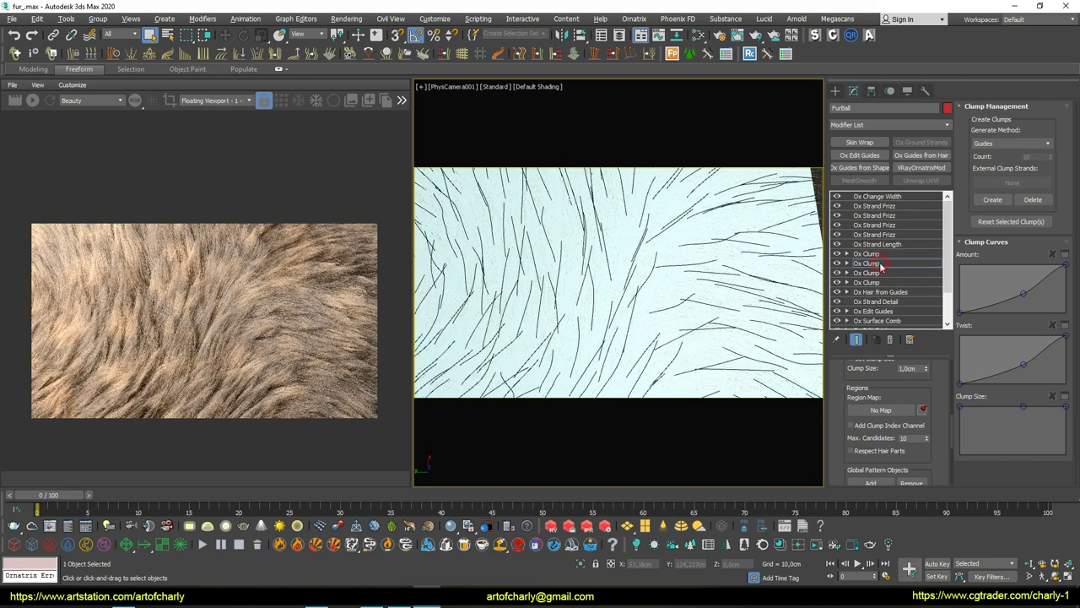
{"action": "left_click", "coordinate": [1039, 156]}
{"action": "left_click", "coordinate": [874, 254]}
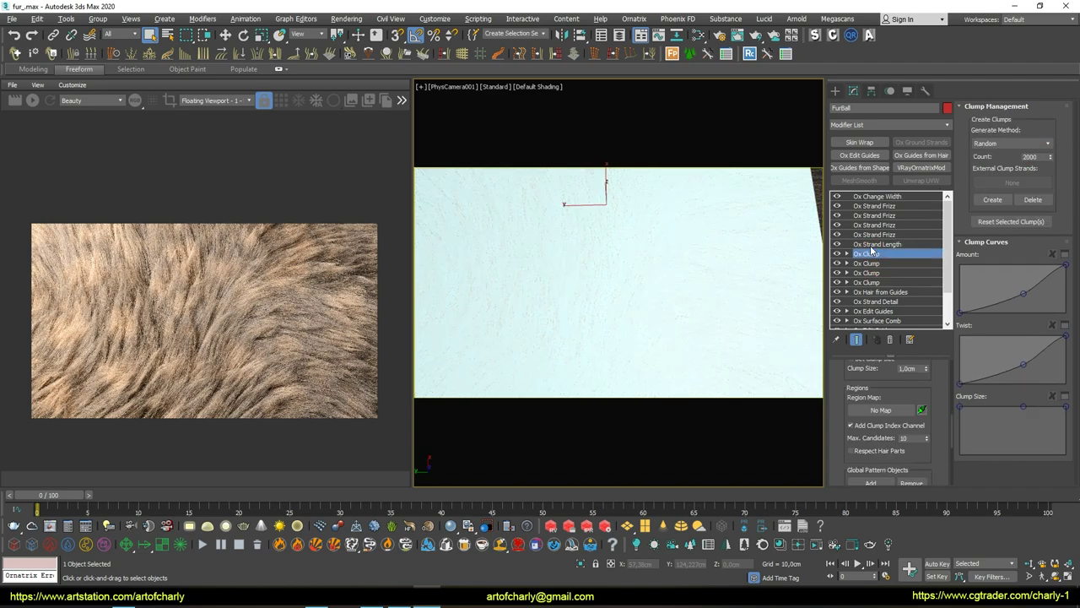
{"action": "left_click", "coordinate": [1009, 145]}
{"action": "left_click", "coordinate": [1000, 154]}
{"action": "left_click", "coordinate": [1029, 157]}
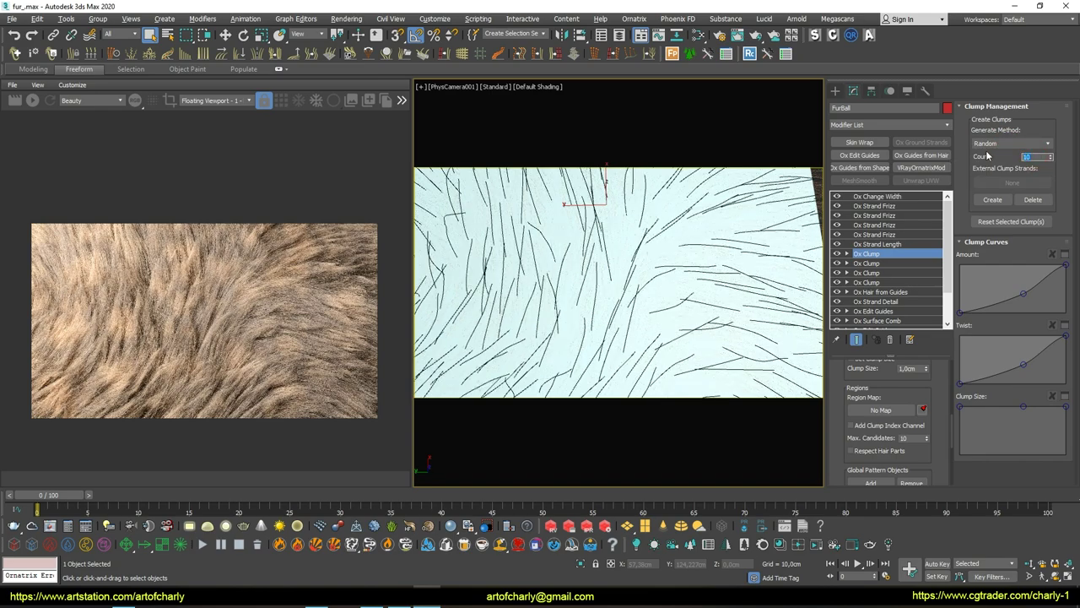
{"action": "left_click", "coordinate": [904, 410]}
{"action": "scroll", "coordinate": [893, 456], "scroll_direction": "down", "scroll_amount": 5}
{"action": "scroll", "coordinate": [893, 473], "scroll_direction": "up", "scroll_amount": 2}
{"action": "scroll", "coordinate": [892, 455], "scroll_direction": "up", "scroll_amount": 2}
{"action": "scroll", "coordinate": [890, 435], "scroll_direction": "up", "scroll_amount": 2}
Adjust the clumping amount and regenerate the clumps with Create
{"action": "double_click", "coordinate": [915, 421]}
{"action": "scroll", "coordinate": [887, 422], "scroll_direction": "down", "scroll_amount": 2}
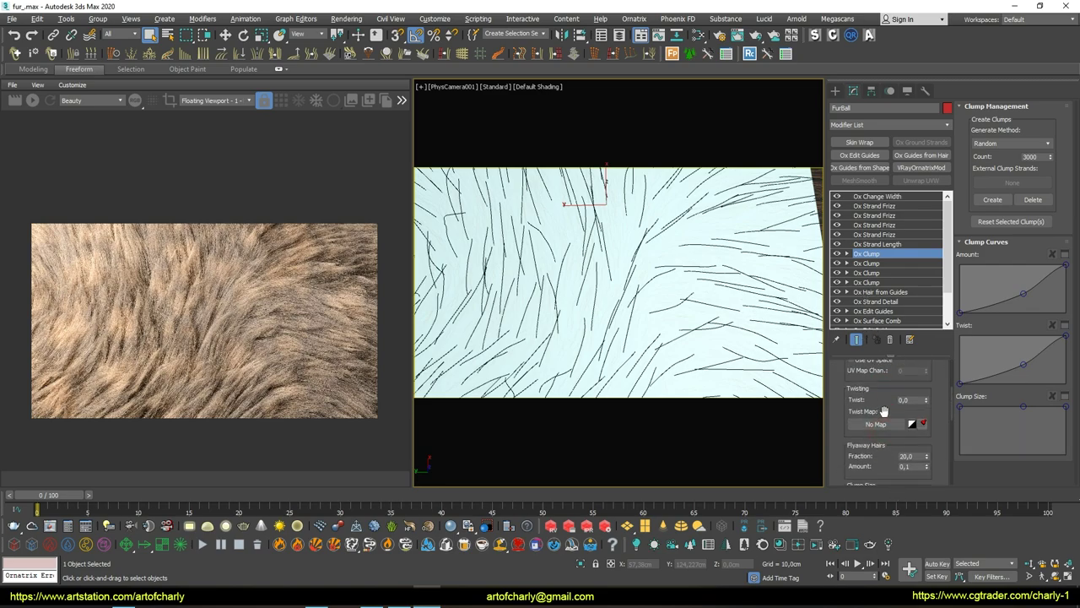
{"action": "double_click", "coordinate": [906, 389]}
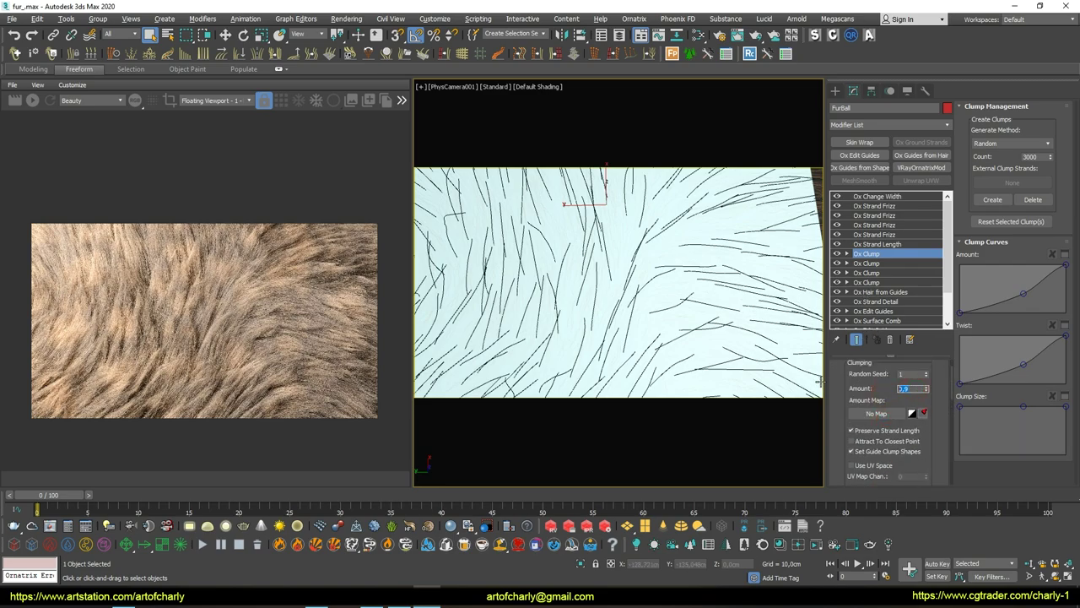
{"action": "scroll", "coordinate": [886, 405], "scroll_direction": "down", "scroll_amount": 2}
{"action": "scroll", "coordinate": [886, 405], "scroll_direction": "down", "scroll_amount": 2}
{"action": "left_click", "coordinate": [993, 200]}
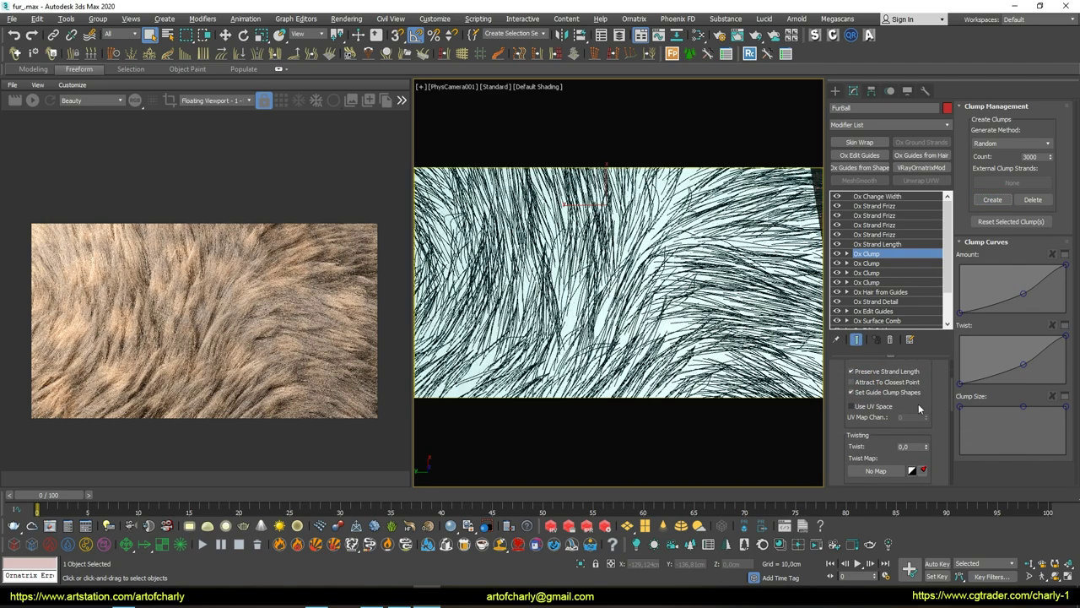
{"action": "scroll", "coordinate": [893, 439], "scroll_direction": "down", "scroll_amount": 3}
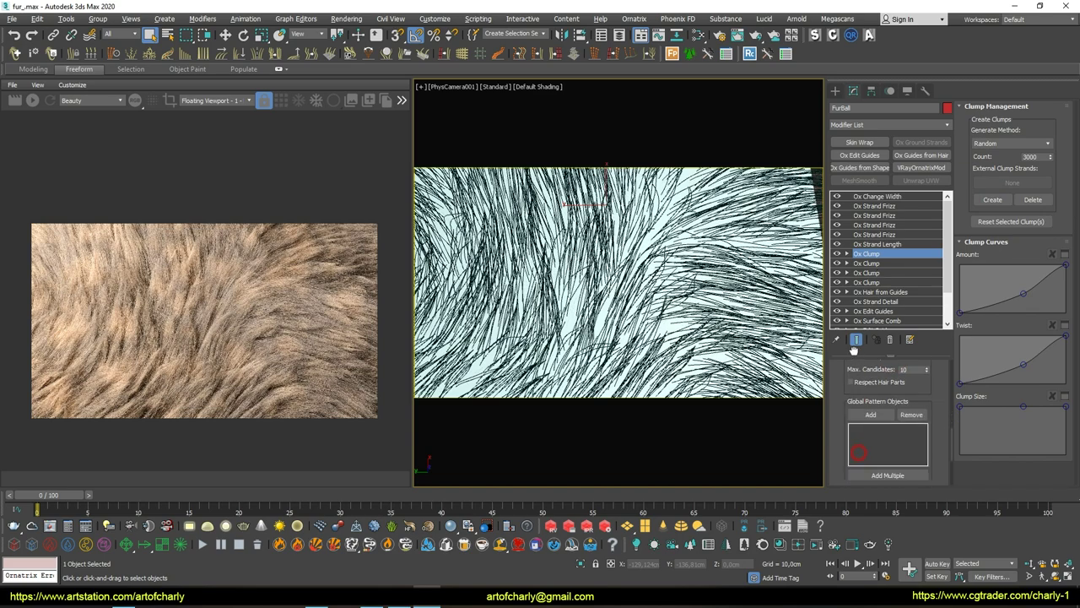
{"action": "scroll", "coordinate": [860, 436], "scroll_direction": "down", "scroll_amount": 2}
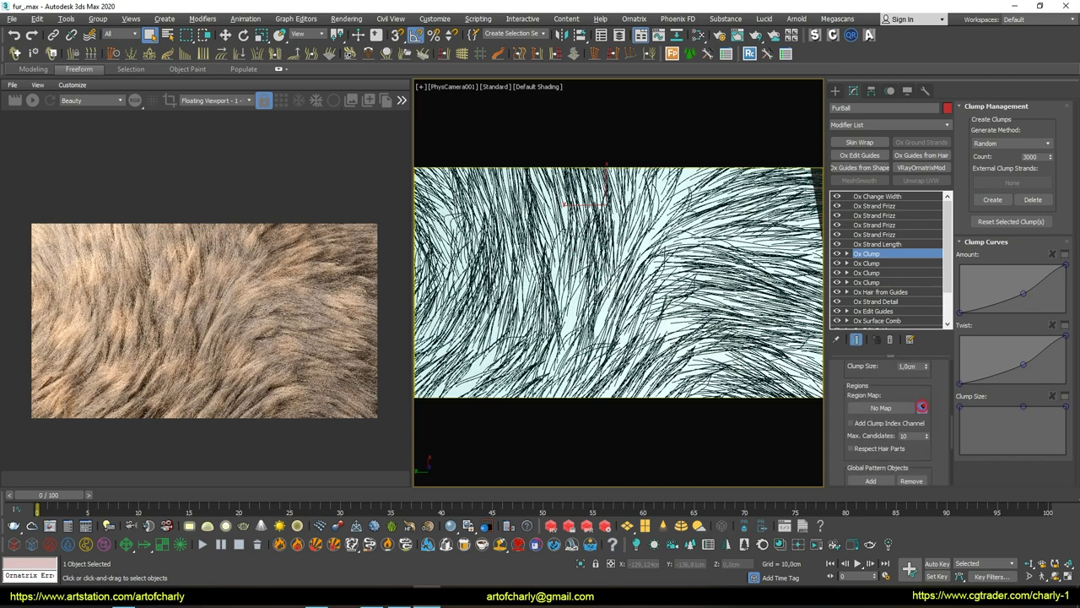
Assign a new guide channel to the clump region map
{"action": "left_click", "coordinate": [923, 407]}
{"action": "left_click", "coordinate": [537, 274]}
{"action": "left_click", "coordinate": [557, 306]}
{"action": "left_click", "coordinate": [503, 295]}
{"action": "left_click", "coordinate": [922, 407]}
{"action": "scroll", "coordinate": [878, 387], "scroll_direction": "down", "scroll_amount": 3}
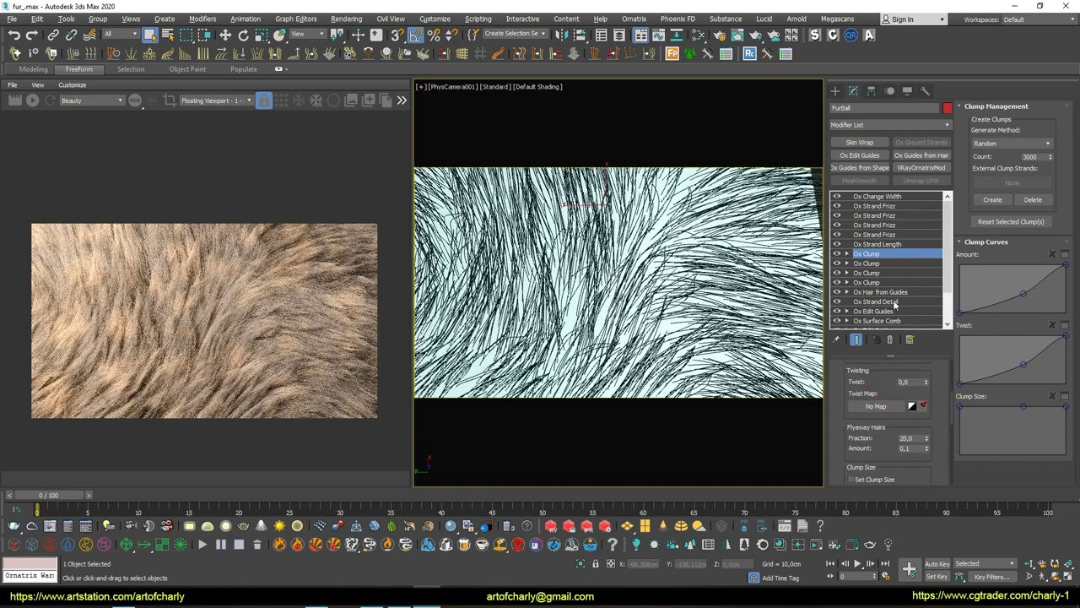
{"action": "left_click", "coordinate": [881, 215]}
{"action": "double_click", "coordinate": [916, 407]}
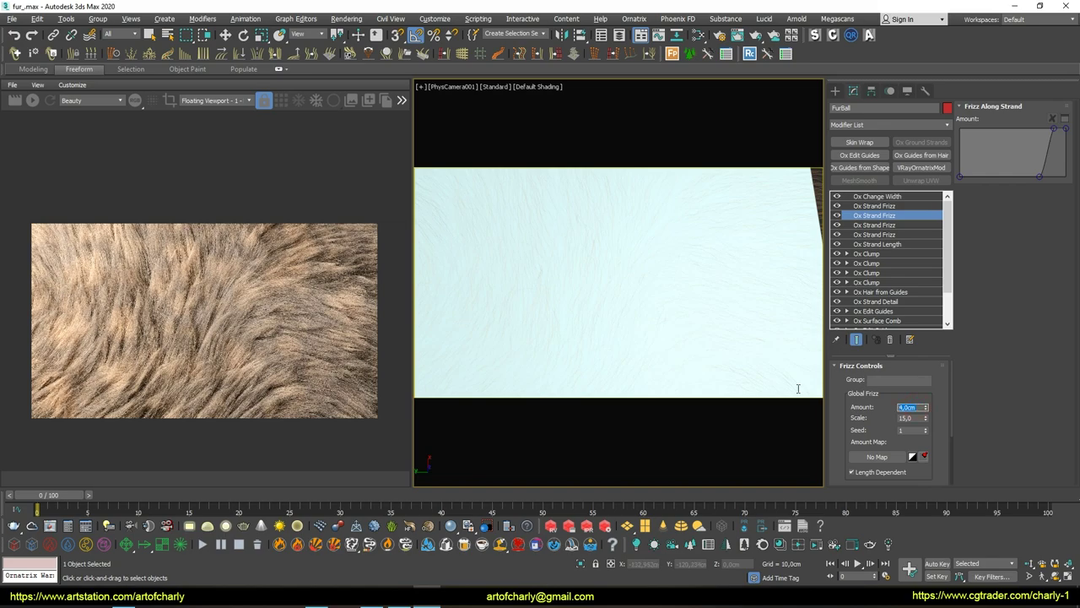
{"action": "key", "text": "Tab"}
{"action": "key", "text": "Return"}
{"action": "left_click_drag", "start_coordinate": [881, 422], "coordinate": [867, 331]}
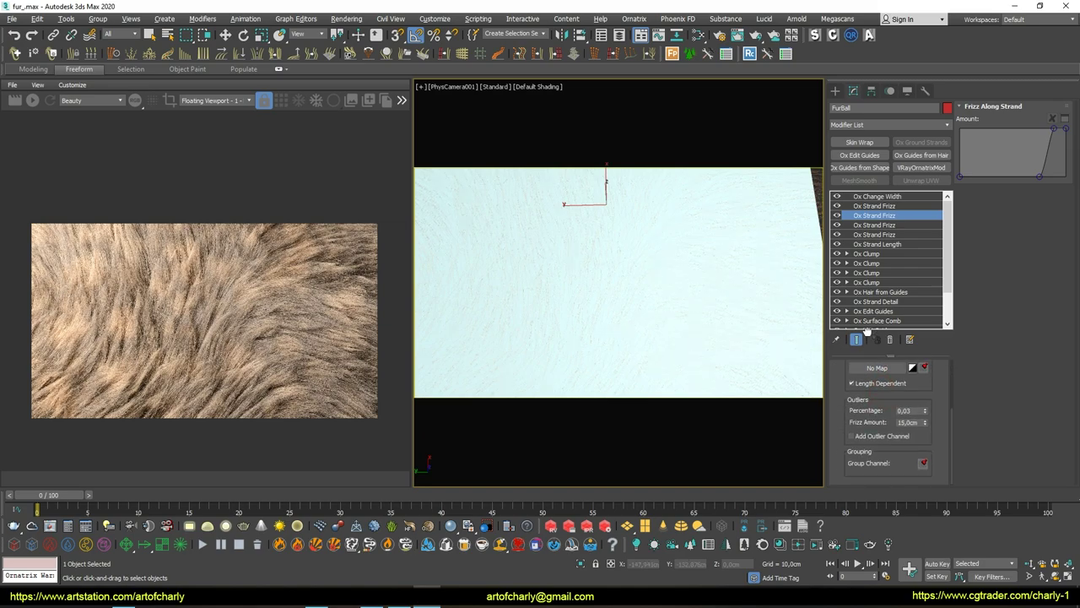
{"action": "left_click", "coordinate": [876, 206]}
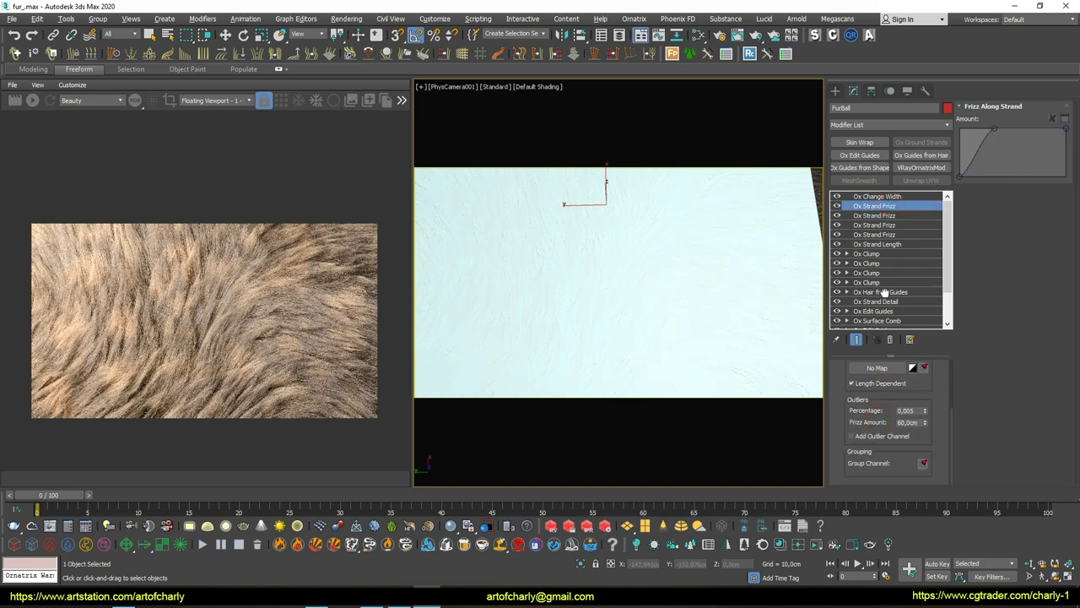
{"action": "left_click_drag", "start_coordinate": [897, 384], "coordinate": [898, 452]}
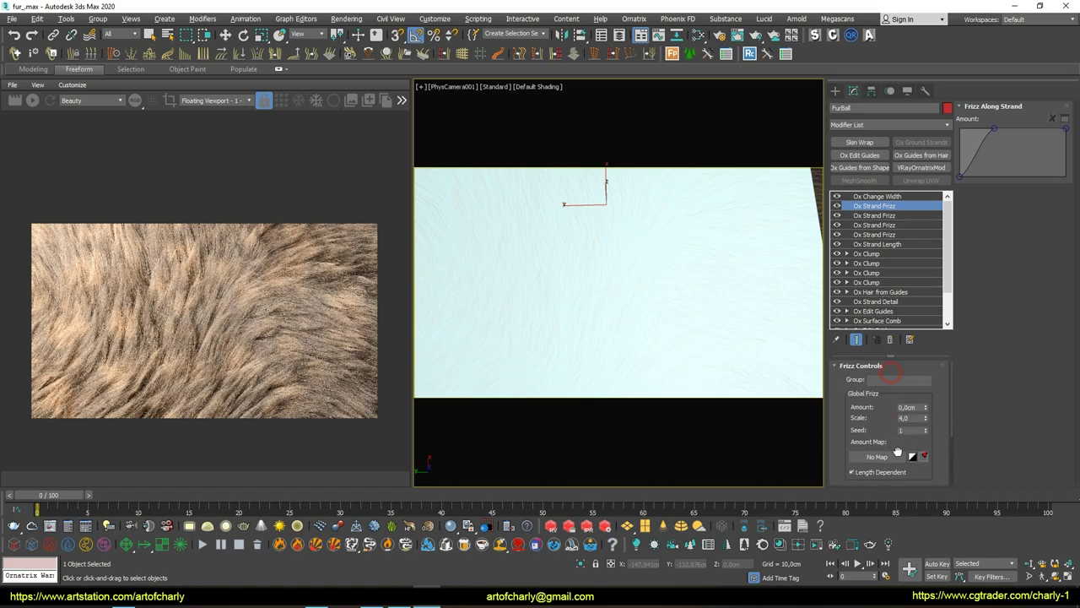
{"action": "double_click", "coordinate": [913, 418]}
{"action": "type", "text": "3"}
{"action": "key", "text": "Return"}
{"action": "left_click", "coordinate": [897, 196]}
{"action": "left_click", "coordinate": [32, 100]}
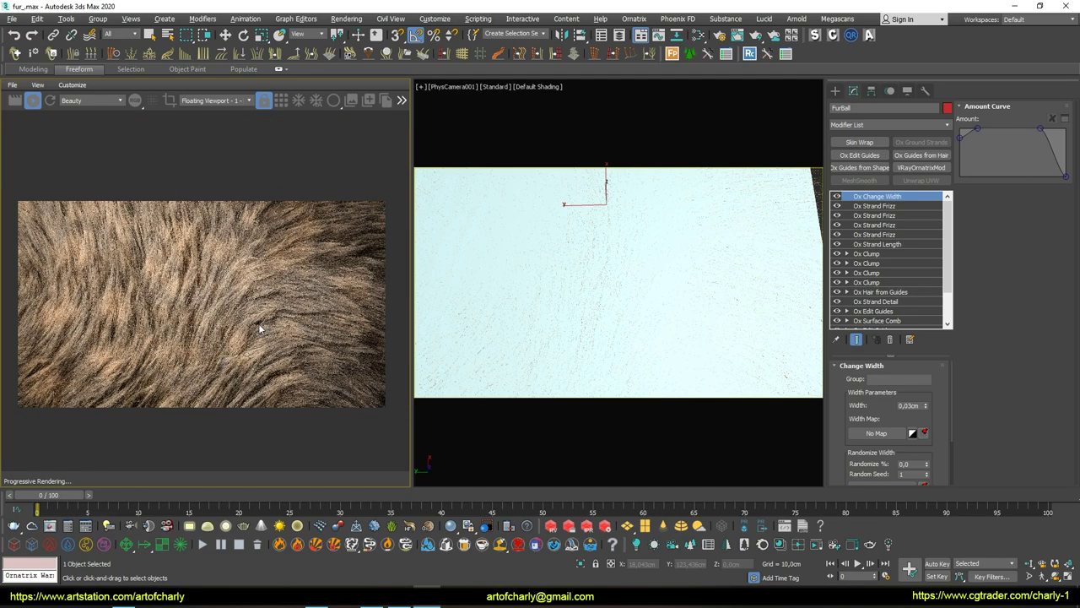
{"action": "scroll", "coordinate": [259, 324], "scroll_direction": "up", "scroll_amount": 3}
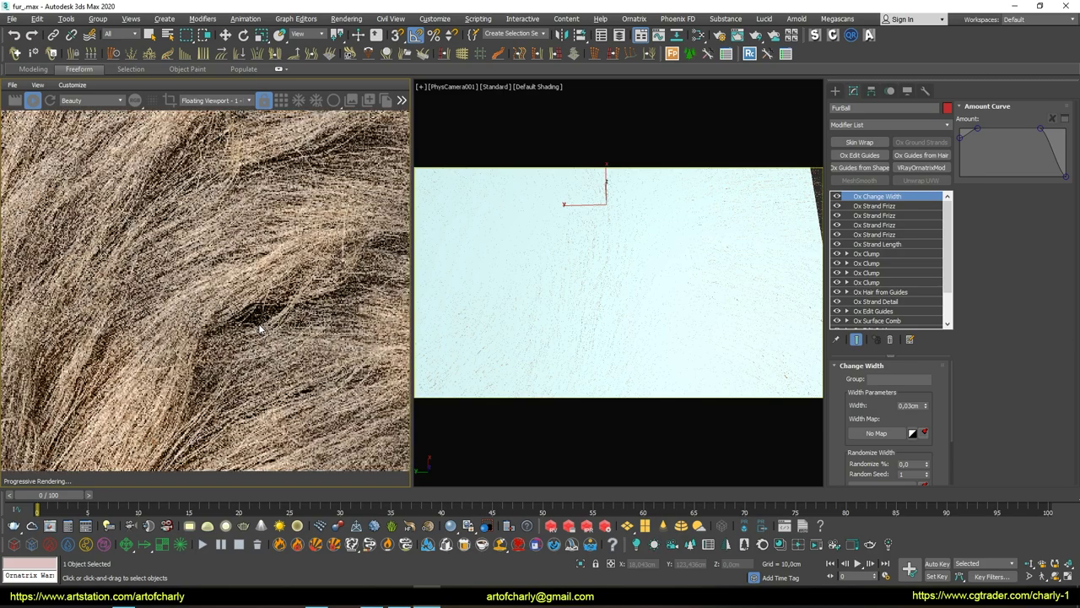
{"action": "scroll", "coordinate": [233, 326], "scroll_direction": "up", "scroll_amount": 1}
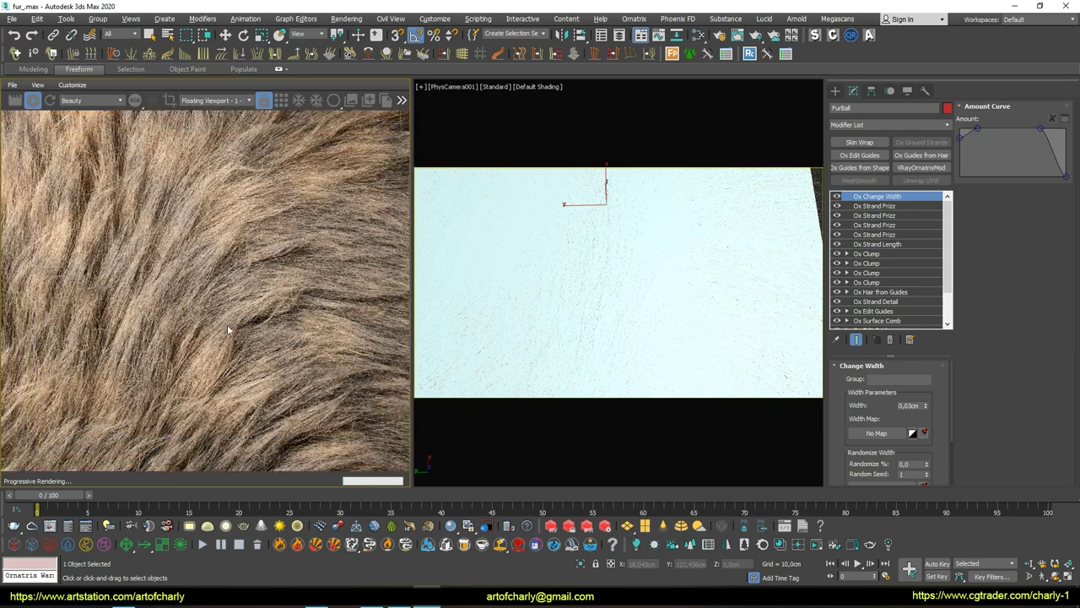
{"action": "scroll", "coordinate": [224, 324], "scroll_direction": "down", "scroll_amount": 3}
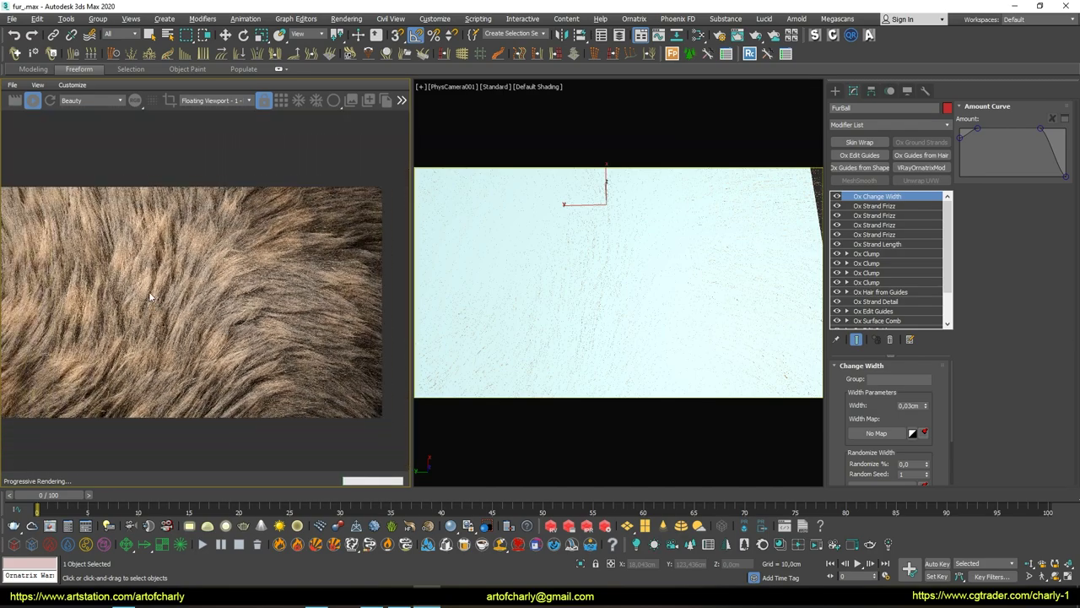
{"action": "scroll", "coordinate": [59, 340], "scroll_direction": "up", "scroll_amount": 2}
{"action": "scroll", "coordinate": [100, 340], "scroll_direction": "up", "scroll_amount": 2}
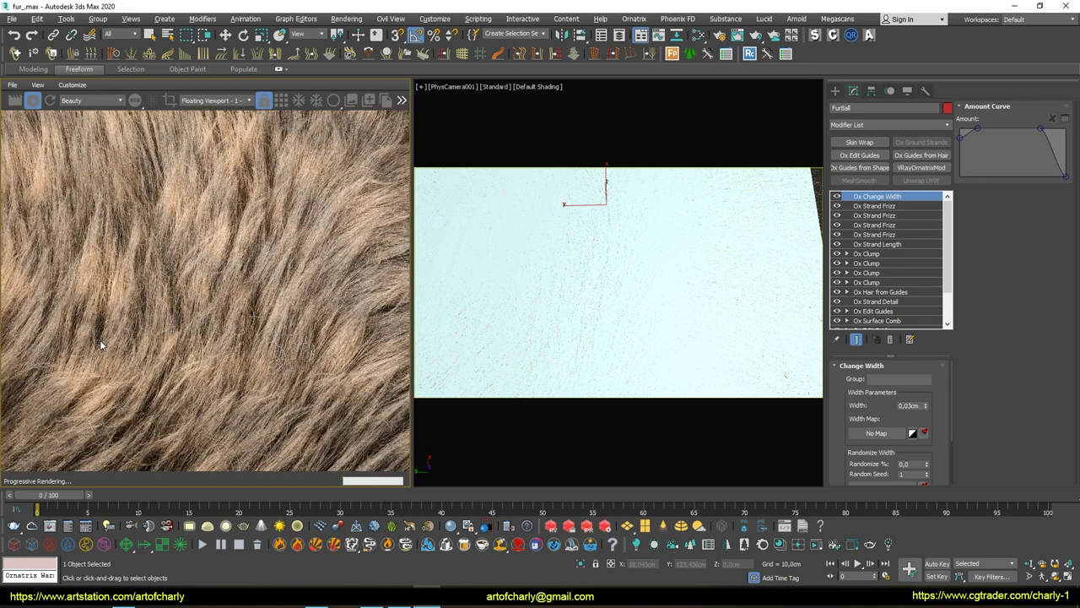
{"action": "scroll", "coordinate": [126, 334], "scroll_direction": "down", "scroll_amount": 1}
{"action": "scroll", "coordinate": [164, 323], "scroll_direction": "down", "scroll_amount": 1}
{"action": "scroll", "coordinate": [173, 325], "scroll_direction": "down", "scroll_amount": 1}
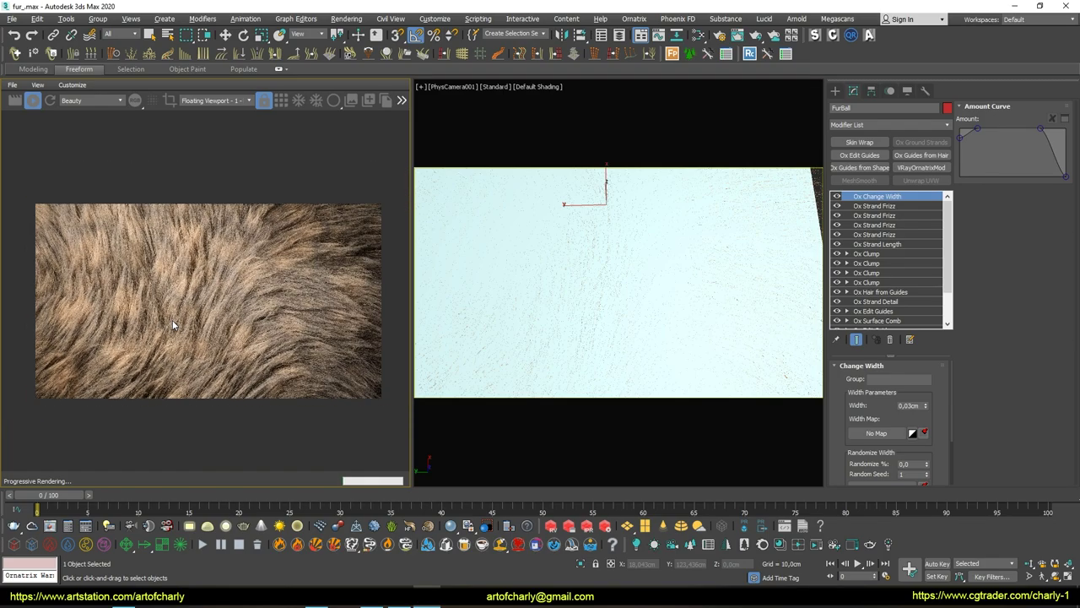
{"action": "scroll", "coordinate": [371, 275], "scroll_direction": "up", "scroll_amount": 2}
{"action": "scroll", "coordinate": [370, 275], "scroll_direction": "up", "scroll_amount": 1}
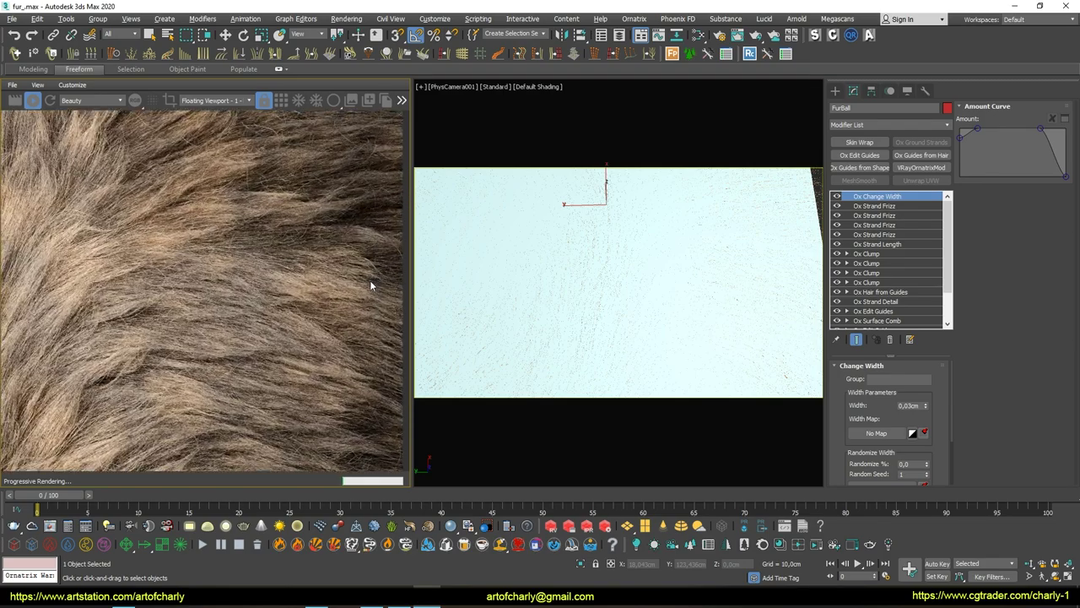
{"action": "scroll", "coordinate": [370, 282], "scroll_direction": "up", "scroll_amount": 1}
{"action": "scroll", "coordinate": [370, 281], "scroll_direction": "up", "scroll_amount": 1}
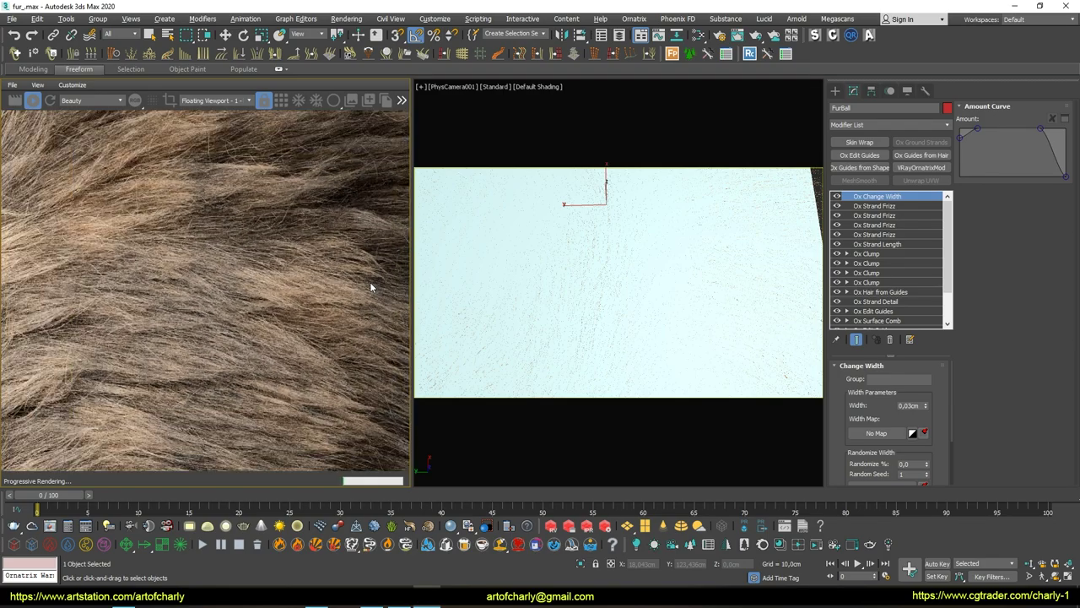
{"action": "scroll", "coordinate": [209, 328], "scroll_direction": "down", "scroll_amount": 2}
{"action": "scroll", "coordinate": [169, 346], "scroll_direction": "down", "scroll_amount": 1}
{"action": "scroll", "coordinate": [110, 354], "scroll_direction": "up", "scroll_amount": 2}
{"action": "mouse_move", "coordinate": [120, 321]}
{"action": "middle_mouse_down"}
{"action": "mouse_move", "coordinate": [325, 278]}
{"action": "mouse_move", "coordinate": [215, 272]}
{"action": "mouse_move", "coordinate": [248, 365]}
{"action": "middle_mouse_up"}
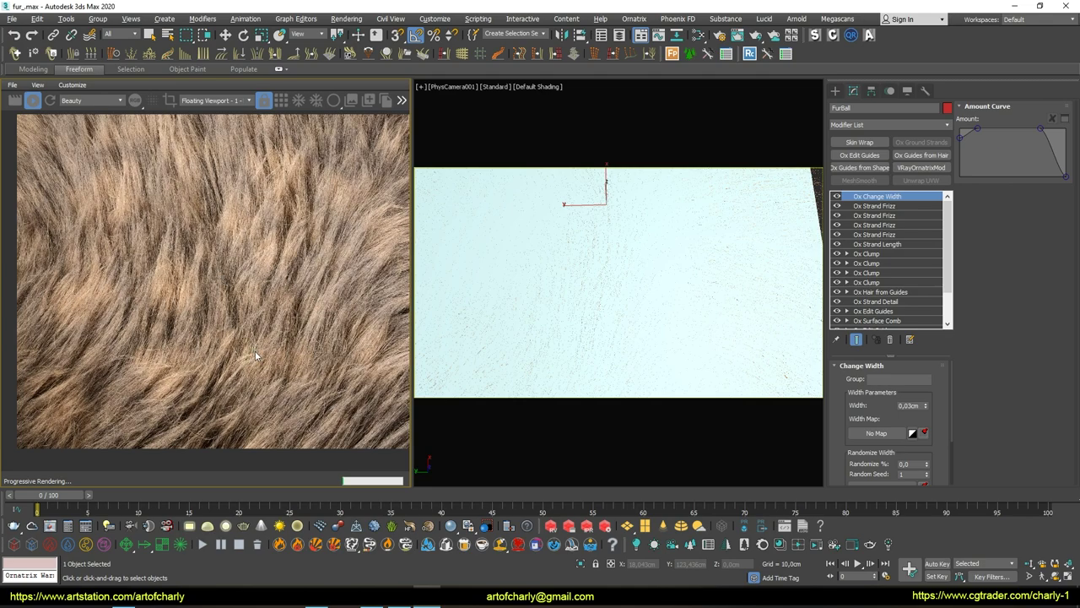
{"action": "scroll", "coordinate": [161, 237], "scroll_direction": "down", "scroll_amount": 1}
{"action": "middle_click_drag", "start_coordinate": [106, 279], "coordinate": [164, 320]}
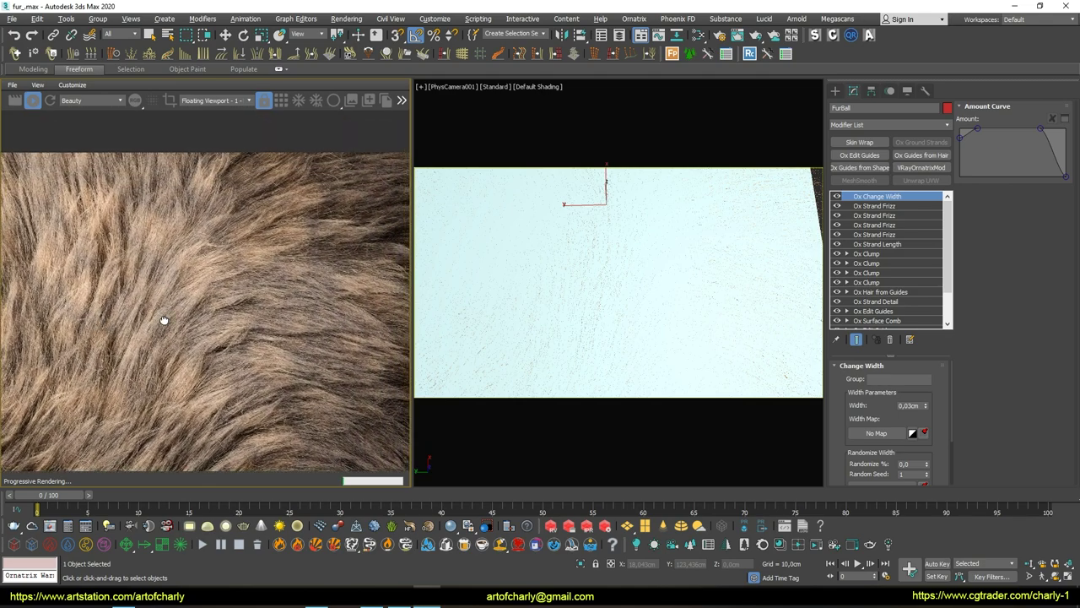
{"action": "middle_click_drag", "start_coordinate": [248, 292], "coordinate": [154, 251]}
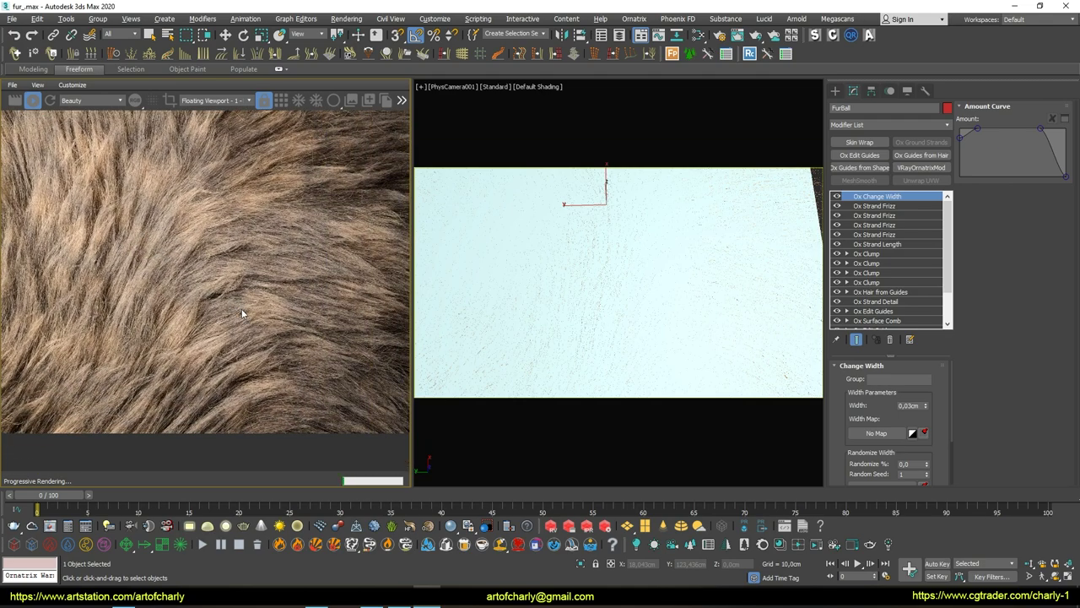
{"action": "scroll", "coordinate": [285, 329], "scroll_direction": "up", "scroll_amount": 1}
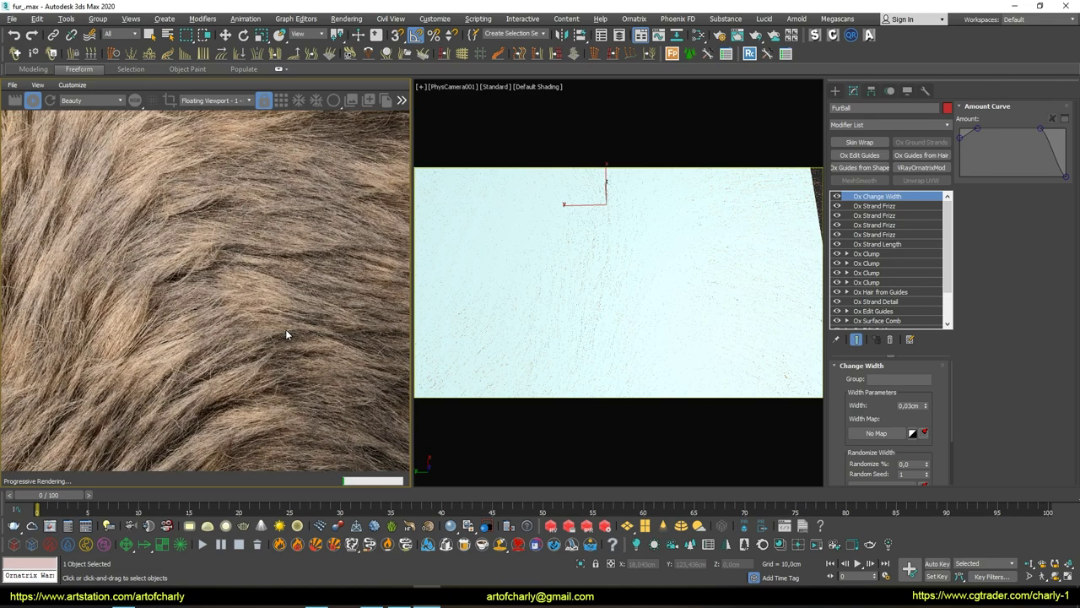
{"action": "scroll", "coordinate": [285, 329], "scroll_direction": "down", "scroll_amount": 1}
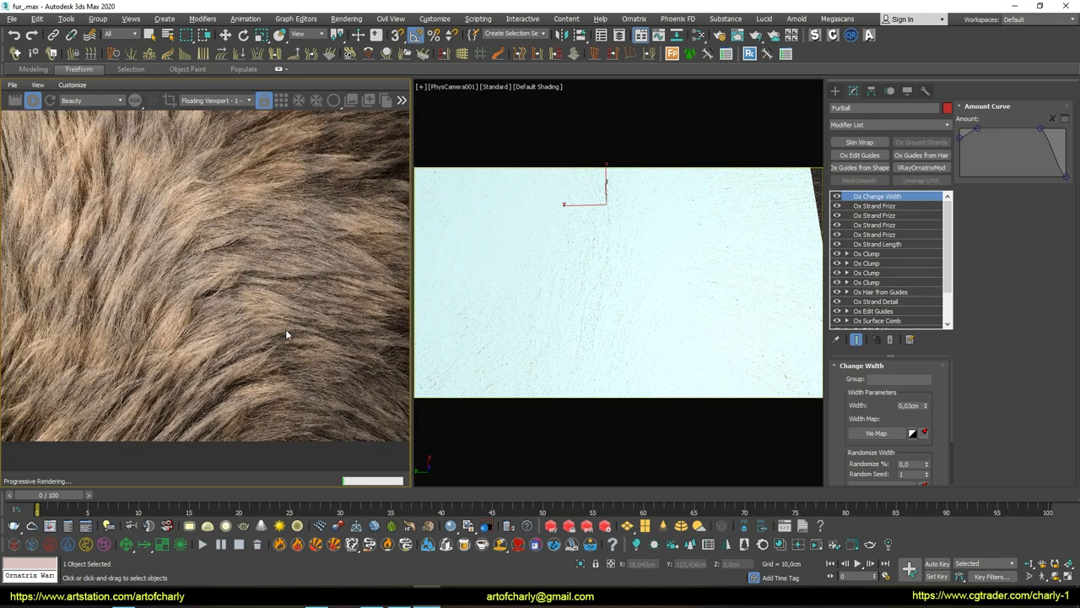
{"action": "scroll", "coordinate": [230, 337], "scroll_direction": "down", "scroll_amount": 1}
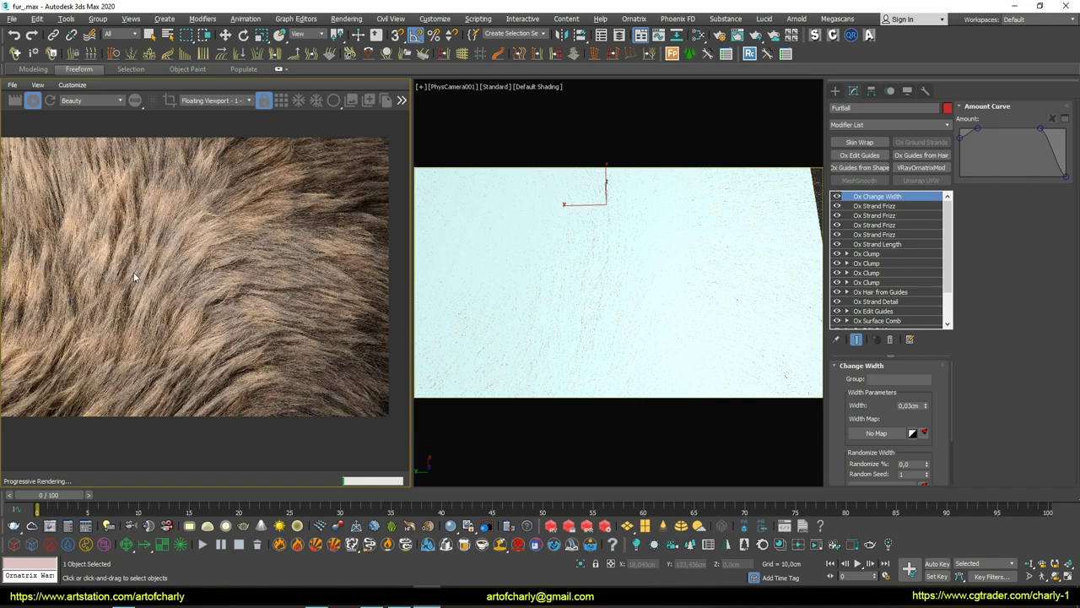
{"action": "middle_click_drag", "start_coordinate": [140, 288], "coordinate": [222, 369]}
{"action": "scroll", "coordinate": [110, 369], "scroll_direction": "up", "scroll_amount": 1}
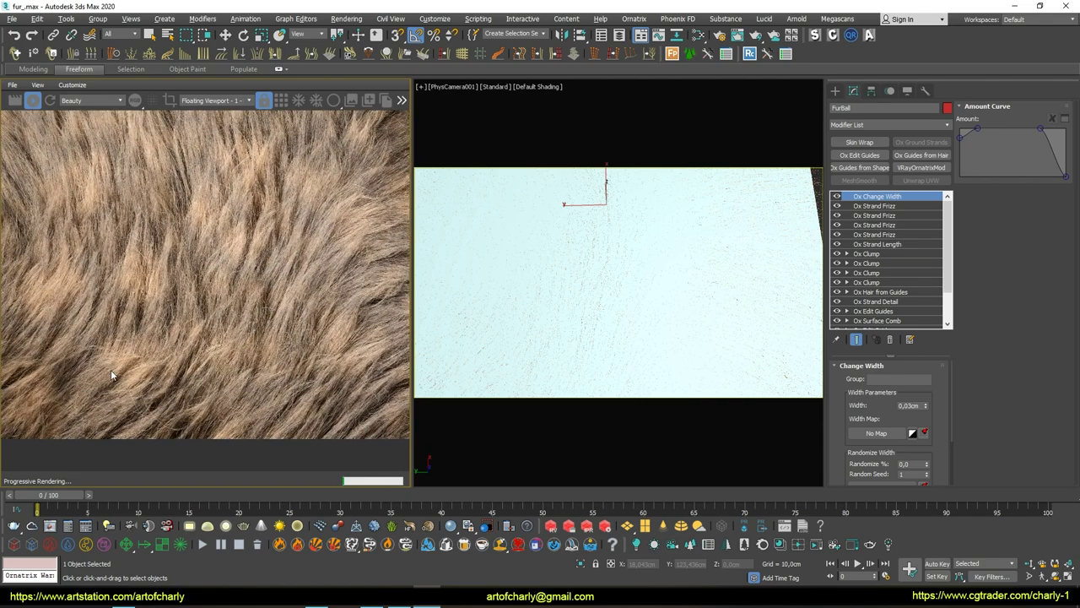
{"action": "scroll", "coordinate": [108, 360], "scroll_direction": "up", "scroll_amount": 1}
{"action": "scroll", "coordinate": [108, 360], "scroll_direction": "down", "scroll_amount": 1}
{"action": "middle_click_drag", "start_coordinate": [313, 324], "coordinate": [346, 332]}
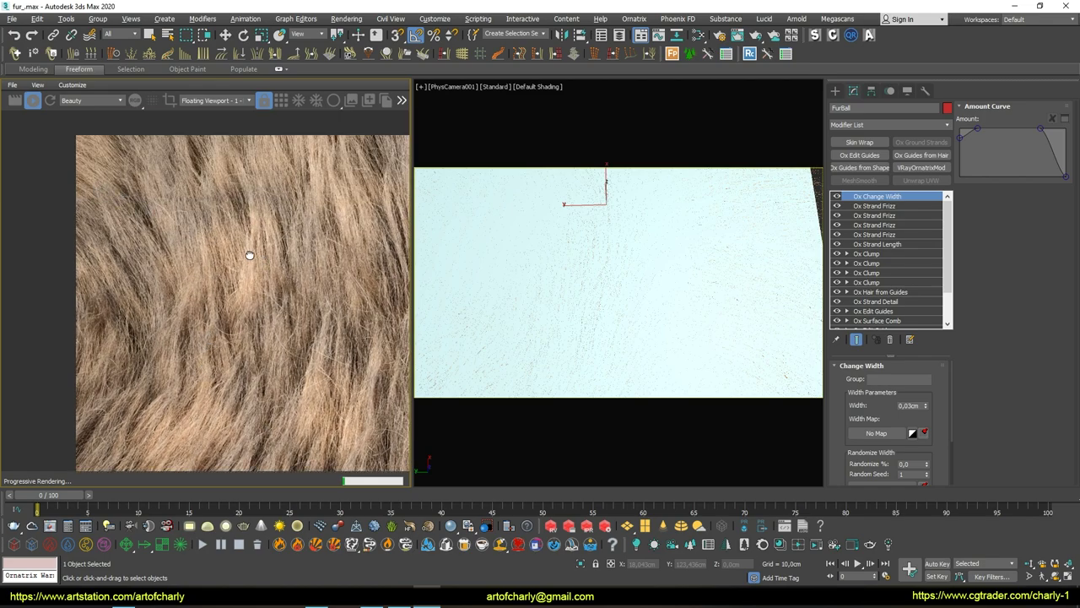
{"action": "scroll", "coordinate": [93, 228], "scroll_direction": "up", "scroll_amount": 2}
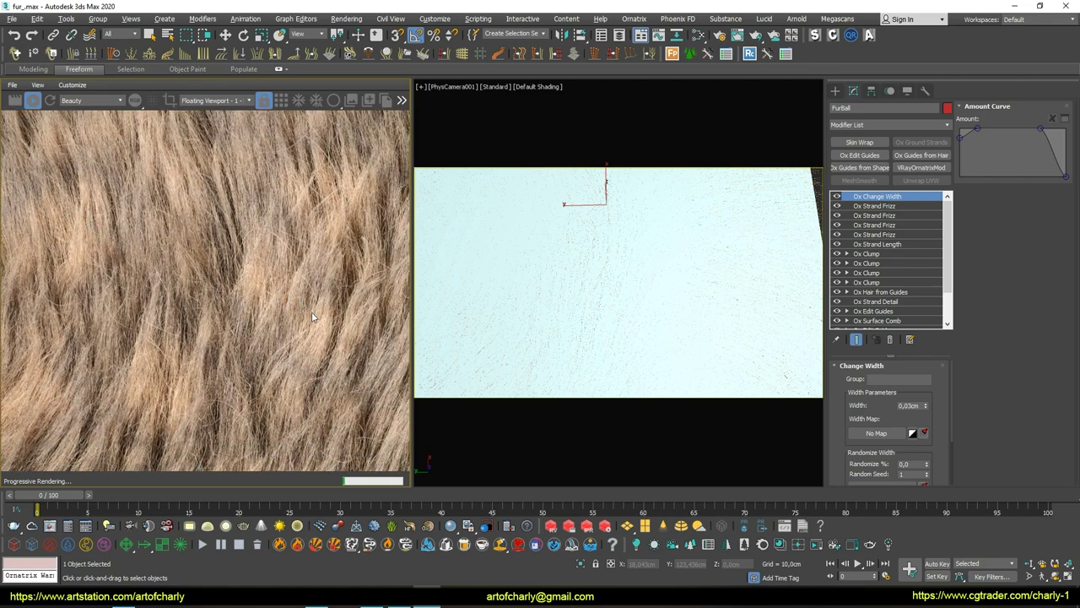
{"action": "mouse_move", "coordinate": [348, 340]}
{"action": "middle_mouse_down"}
{"action": "mouse_move", "coordinate": [176, 287]}
{"action": "mouse_move", "coordinate": [279, 320]}
{"action": "mouse_move", "coordinate": [191, 336]}
{"action": "mouse_move", "coordinate": [217, 362]}
{"action": "mouse_move", "coordinate": [237, 357]}
{"action": "mouse_move", "coordinate": [168, 333]}
{"action": "mouse_move", "coordinate": [201, 313]}
{"action": "middle_mouse_up"}
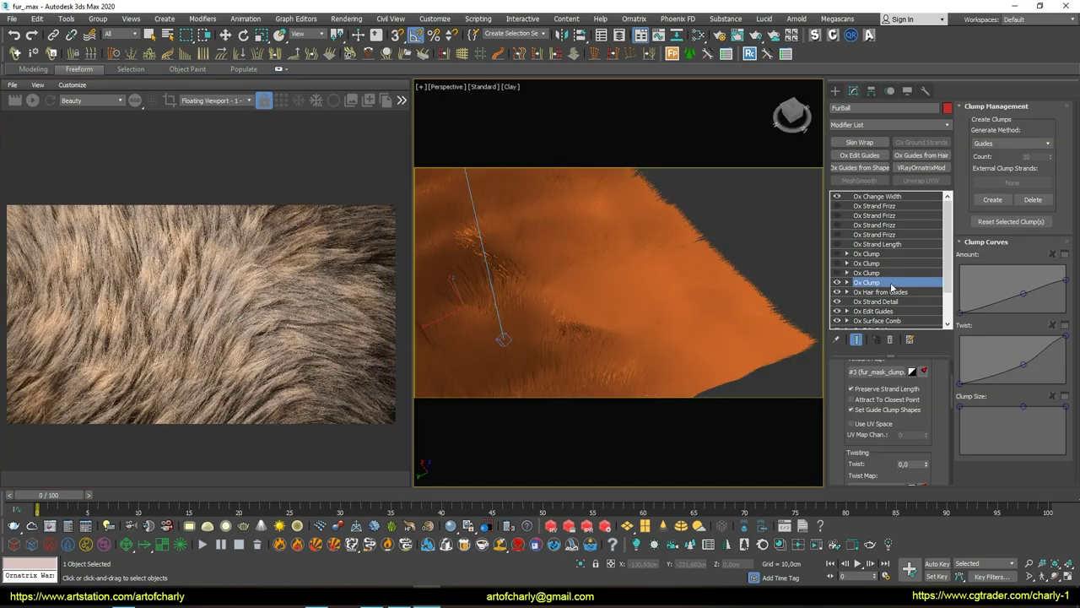
Enable the fourth Ox Strand Frizz and set its Scale to 5,0
{"action": "left_click", "coordinate": [892, 234]}
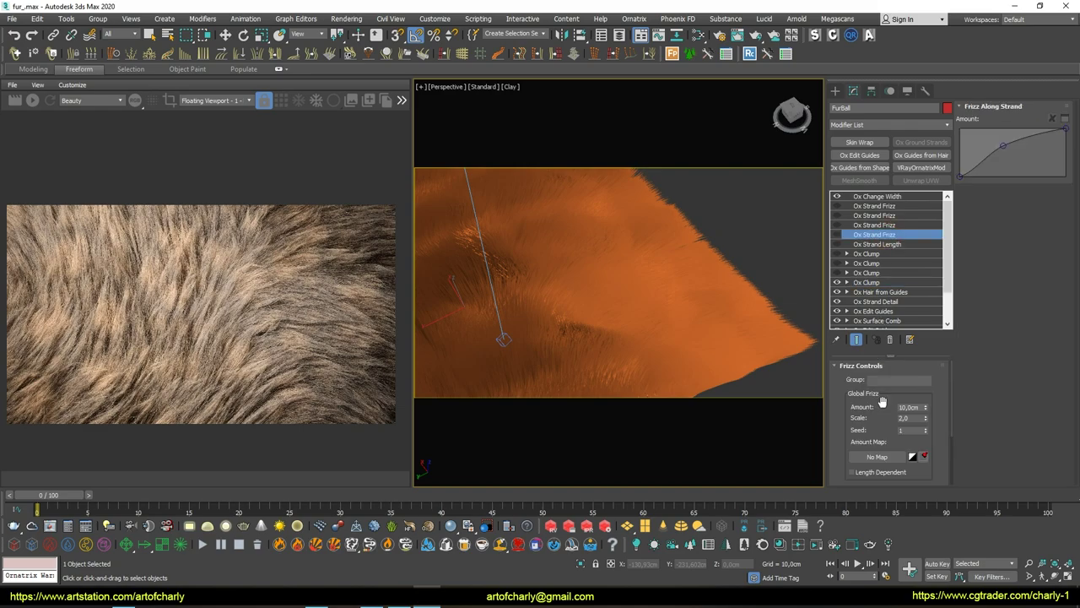
{"action": "left_click", "coordinate": [837, 235]}
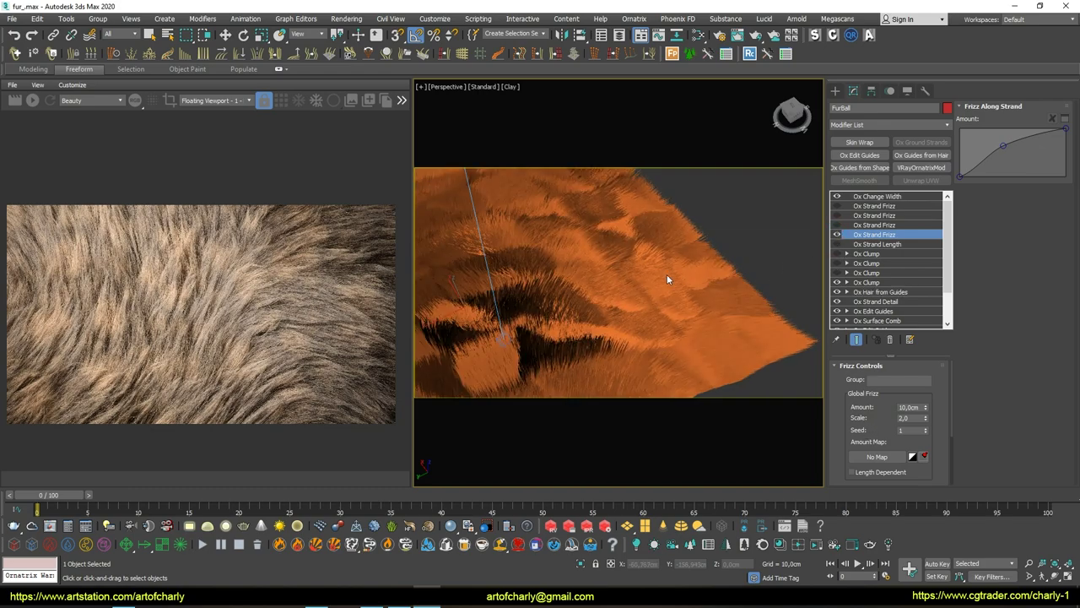
{"action": "middle_click_drag", "start_coordinate": [666, 280], "coordinate": [652, 274], "text": "alt"}
{"action": "double_click", "coordinate": [910, 417]}
{"action": "type", "text": "5"}
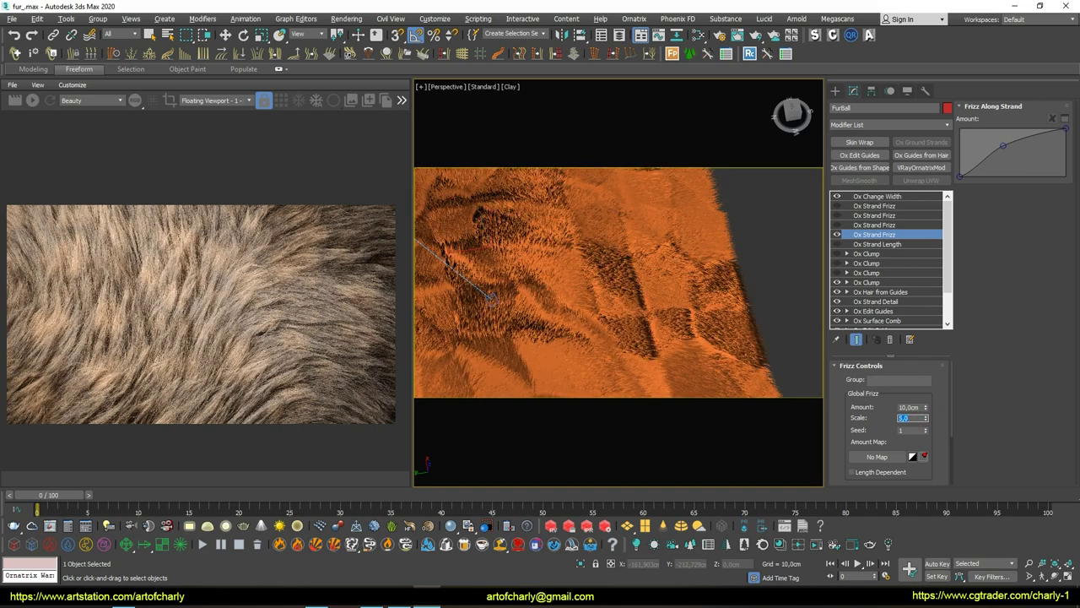
{"action": "middle_click_drag", "start_coordinate": [657, 256], "coordinate": [690, 276]}
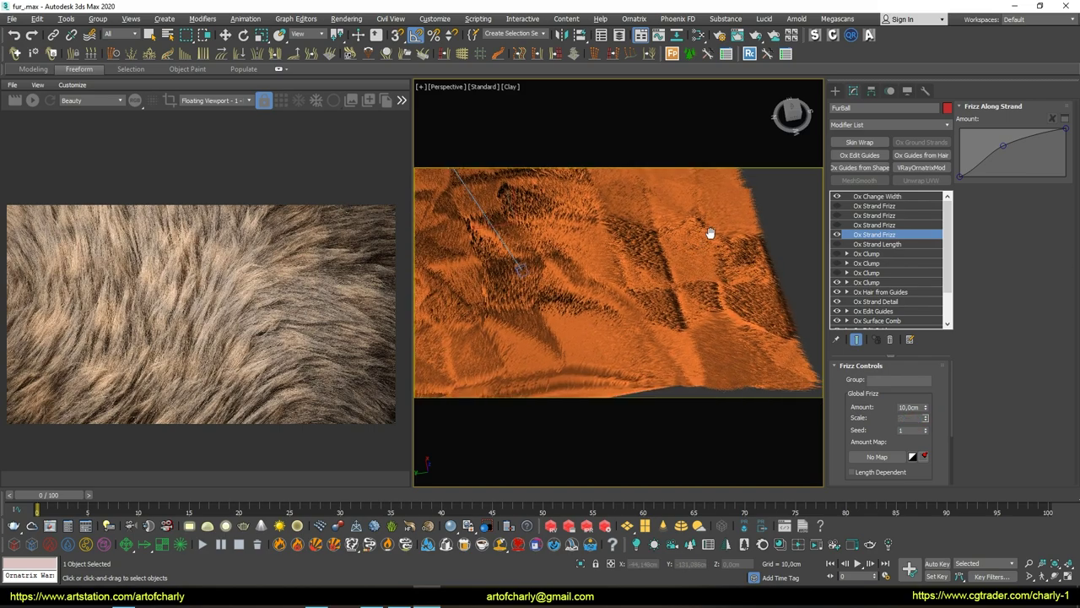
{"action": "scroll", "coordinate": [687, 273], "scroll_direction": "down", "scroll_amount": 3}
{"action": "scroll", "coordinate": [682, 269], "scroll_direction": "down", "scroll_amount": 2}
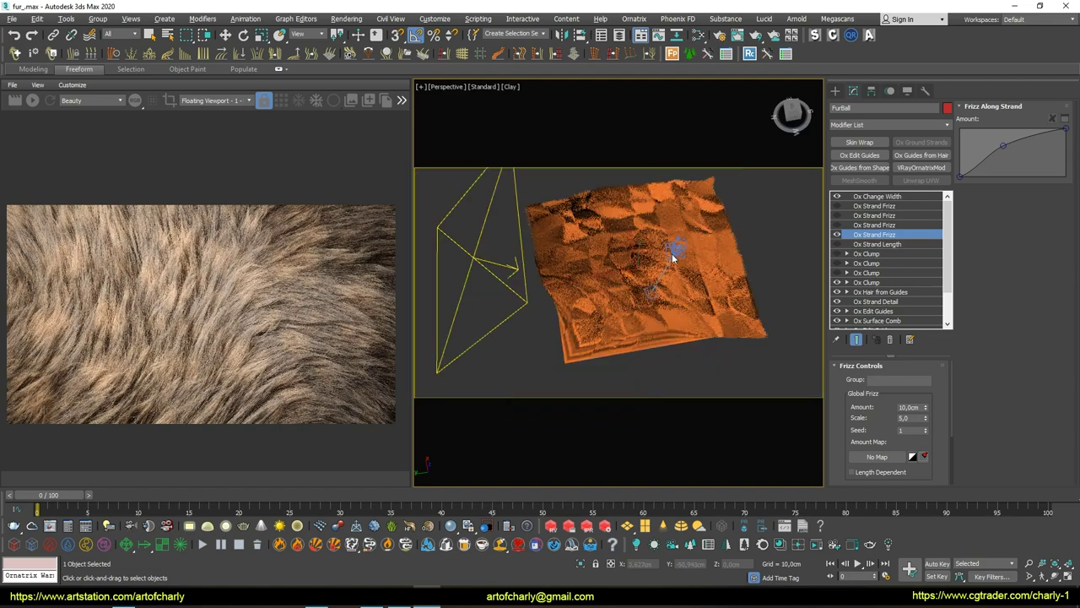
{"action": "scroll", "coordinate": [696, 278], "scroll_direction": "up", "scroll_amount": 5}
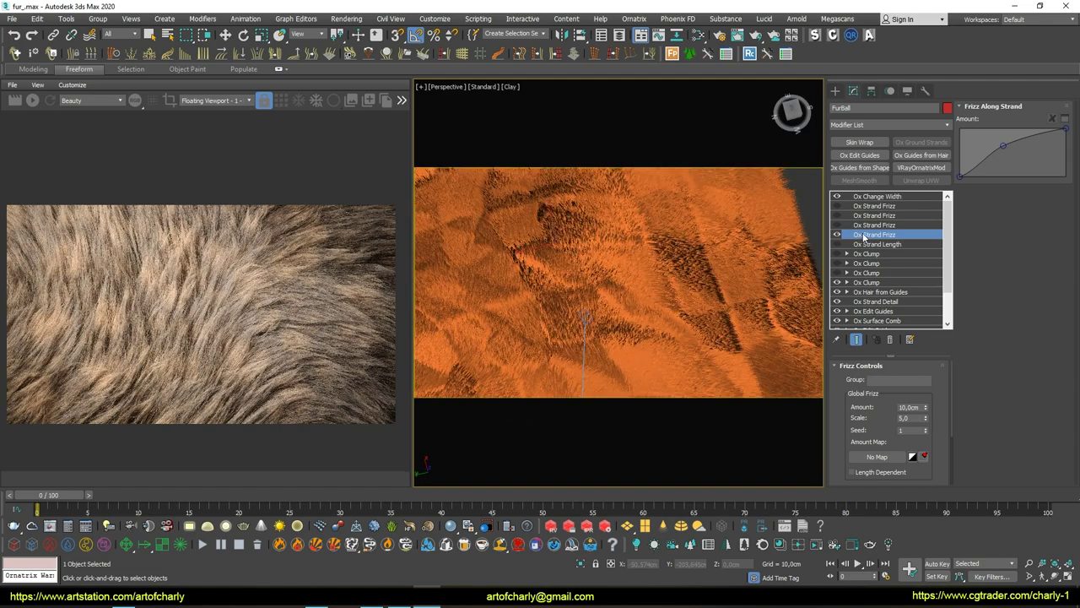
Set the Ox Change Width strand width to 0,2cm
{"action": "left_click", "coordinate": [884, 199]}
{"action": "left_click", "coordinate": [909, 406]}
{"action": "key", "text": "BackSpace"}
{"action": "type", "text": "2"}
{"action": "key", "text": "Return"}
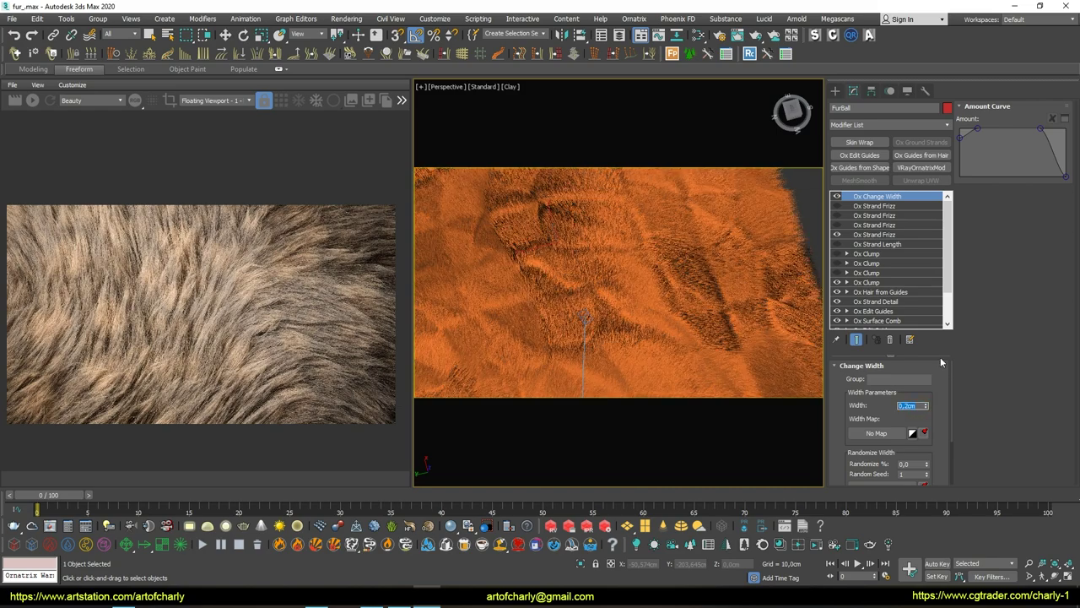
{"action": "middle_click_drag", "start_coordinate": [672, 304], "coordinate": [700, 307], "text": "alt"}
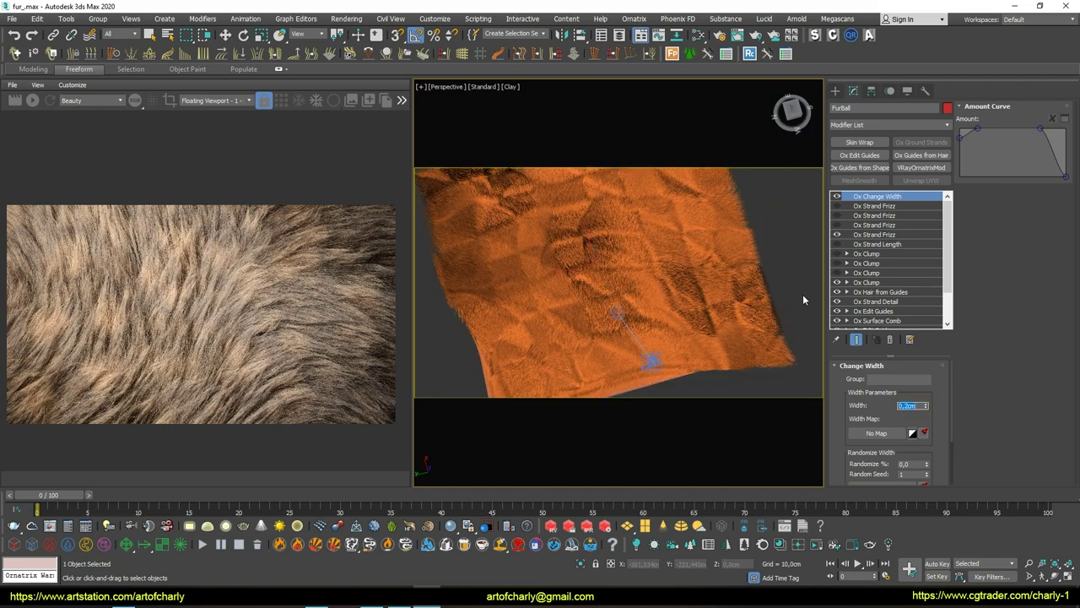
Switch on another Ox Clump modifier for more clumped strands
{"action": "left_click", "coordinate": [890, 235]}
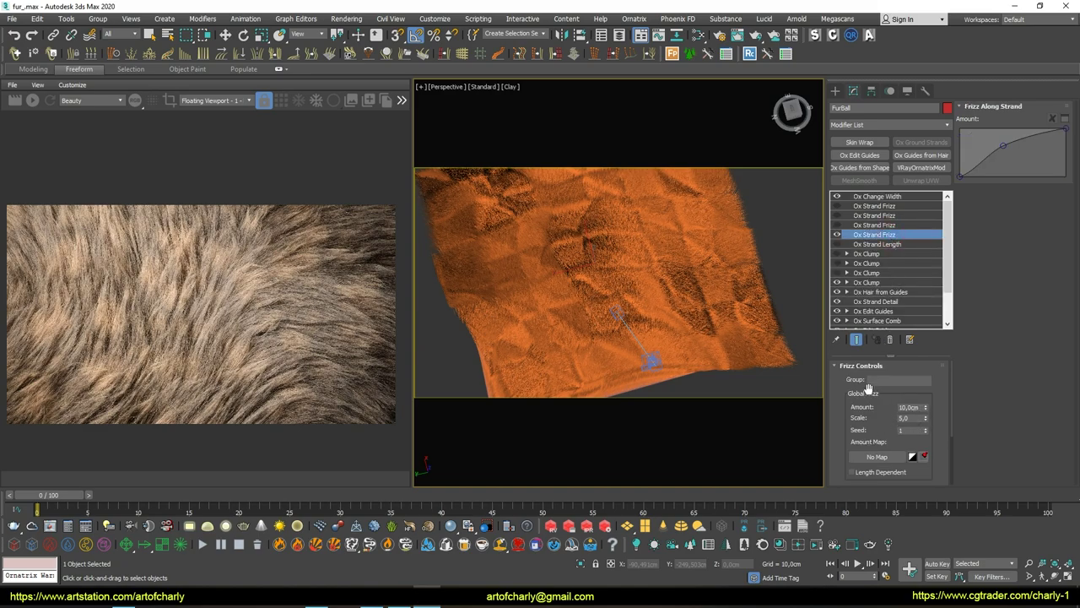
{"action": "left_click", "coordinate": [838, 273]}
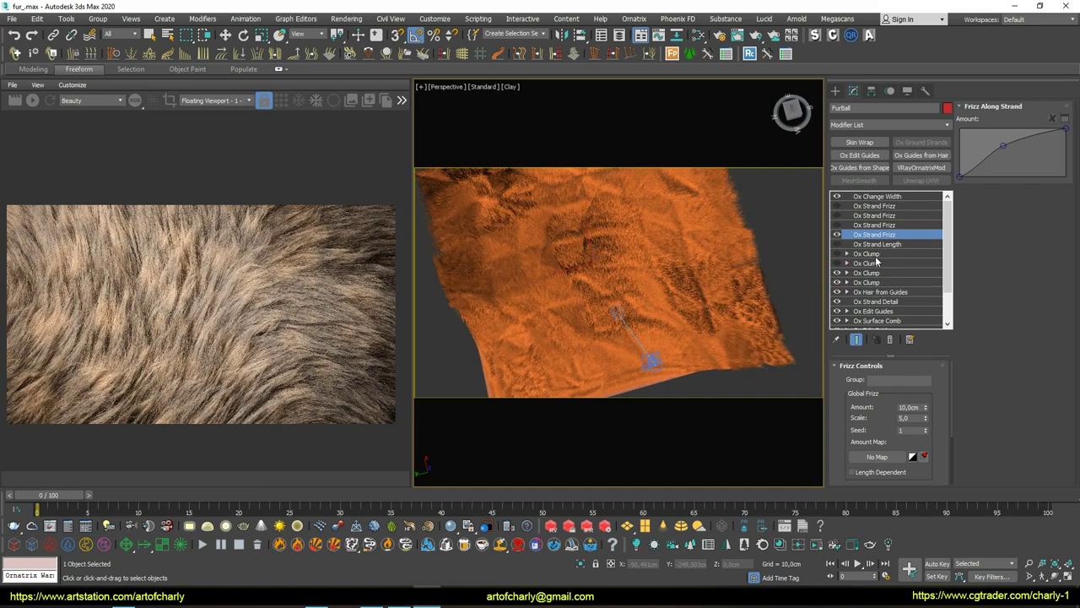
{"action": "left_click_drag", "start_coordinate": [878, 376], "coordinate": [869, 317]}
Group the Ox Strand Frizz by the Root (2): ClumpIds1 channel
{"action": "left_click", "coordinate": [923, 463]}
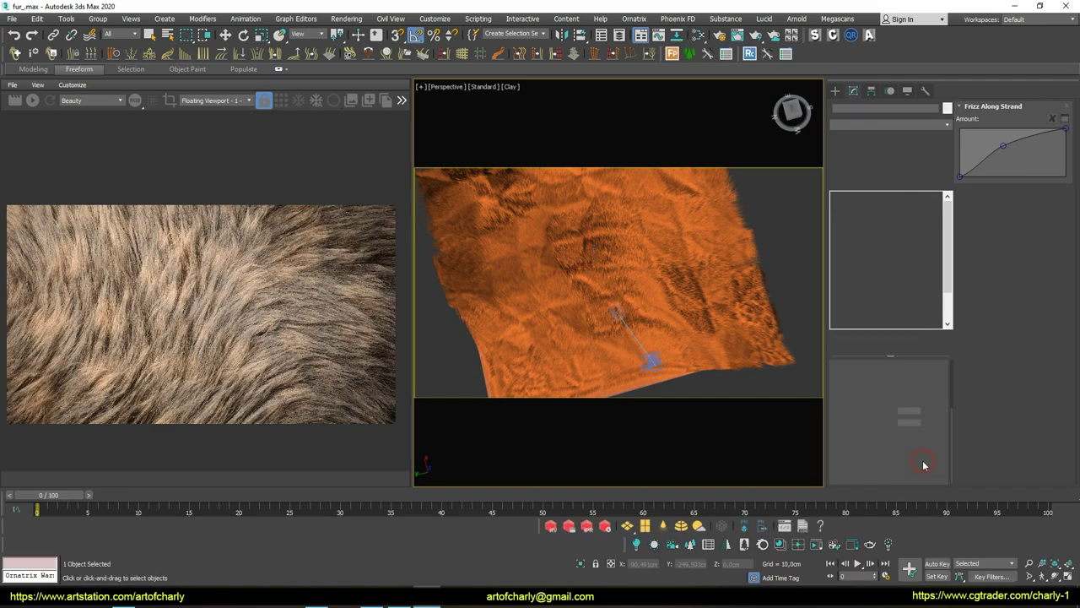
{"action": "left_click", "coordinate": [572, 274]}
{"action": "left_click", "coordinate": [563, 299]}
{"action": "left_click", "coordinate": [505, 297]}
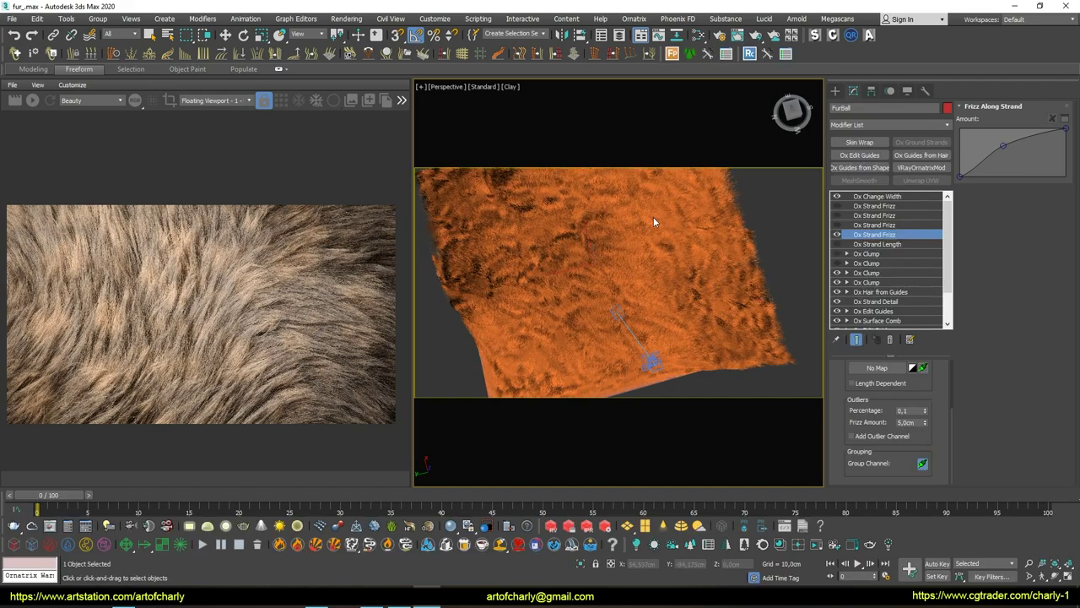
Raise the Frizz Along Strand curve toward the tips and set frizz Scale to 3,0
{"action": "mouse_move", "coordinate": [711, 243]}
{"action": "middle_mouse_down", "text": "alt"}
{"action": "mouse_move", "coordinate": [709, 226]}
{"action": "mouse_move", "coordinate": [666, 314]}
{"action": "middle_mouse_up", "text": "alt"}
{"action": "scroll", "coordinate": [666, 314], "scroll_direction": "up", "scroll_amount": 3}
{"action": "scroll", "coordinate": [666, 287], "scroll_direction": "up", "scroll_amount": 2}
{"action": "left_click_drag", "start_coordinate": [1002, 145], "coordinate": [992, 129]}
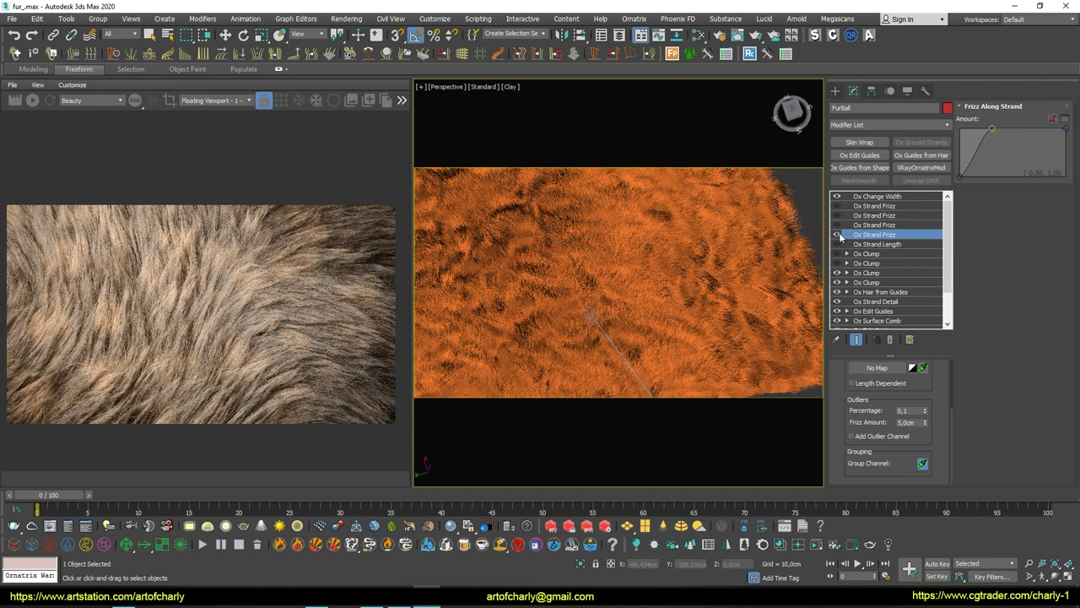
{"action": "left_click", "coordinate": [837, 234]}
{"action": "scroll", "coordinate": [887, 406], "scroll_direction": "up", "scroll_amount": 3}
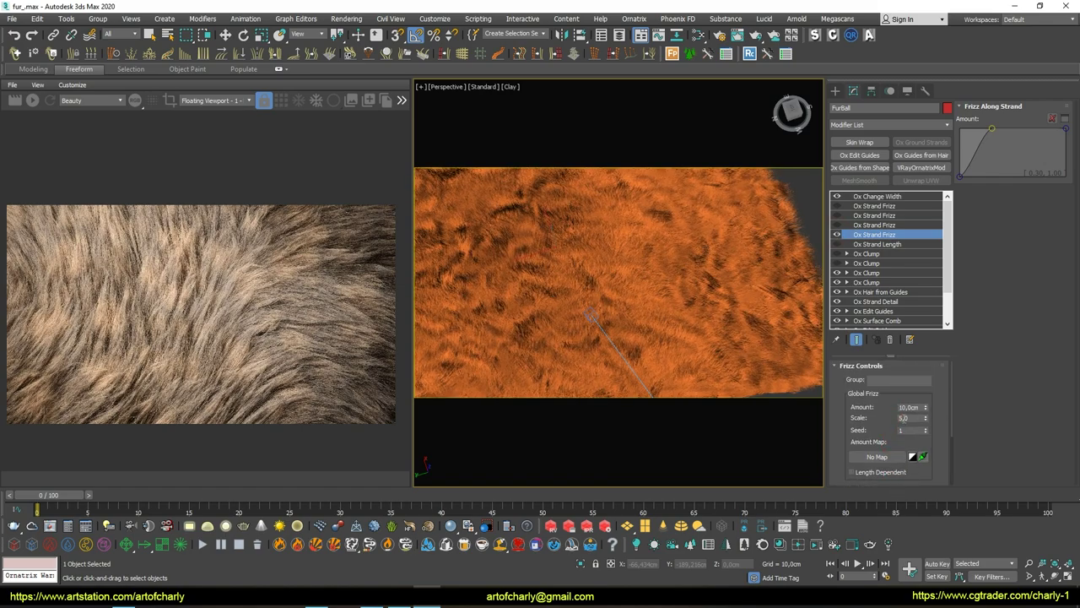
{"action": "type", "text": "2"}
{"action": "key", "text": "Return"}
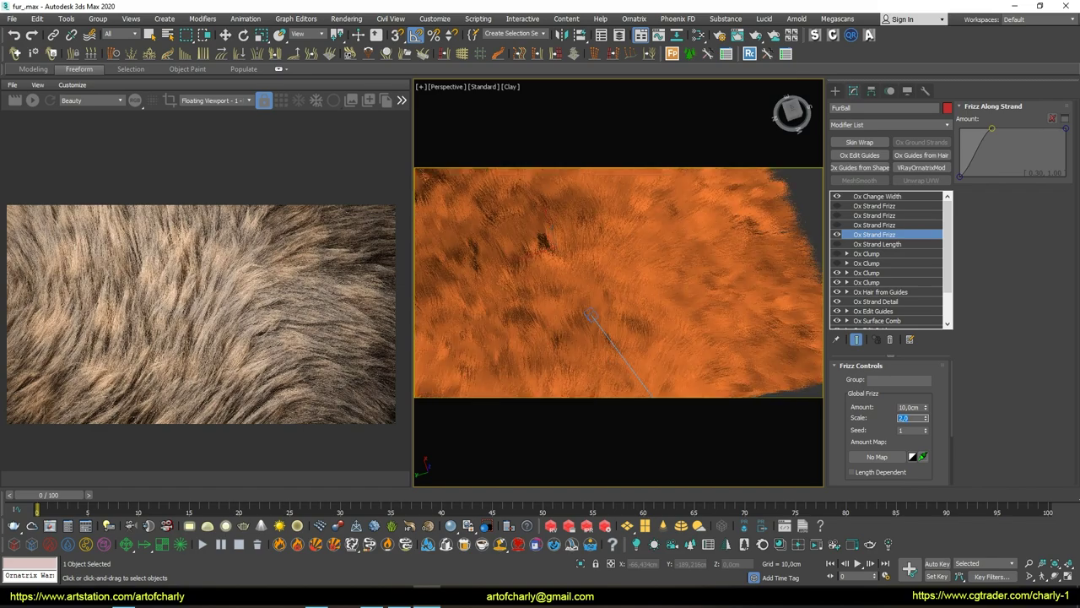
{"action": "type", "text": "3"}
{"action": "key", "text": "Return"}
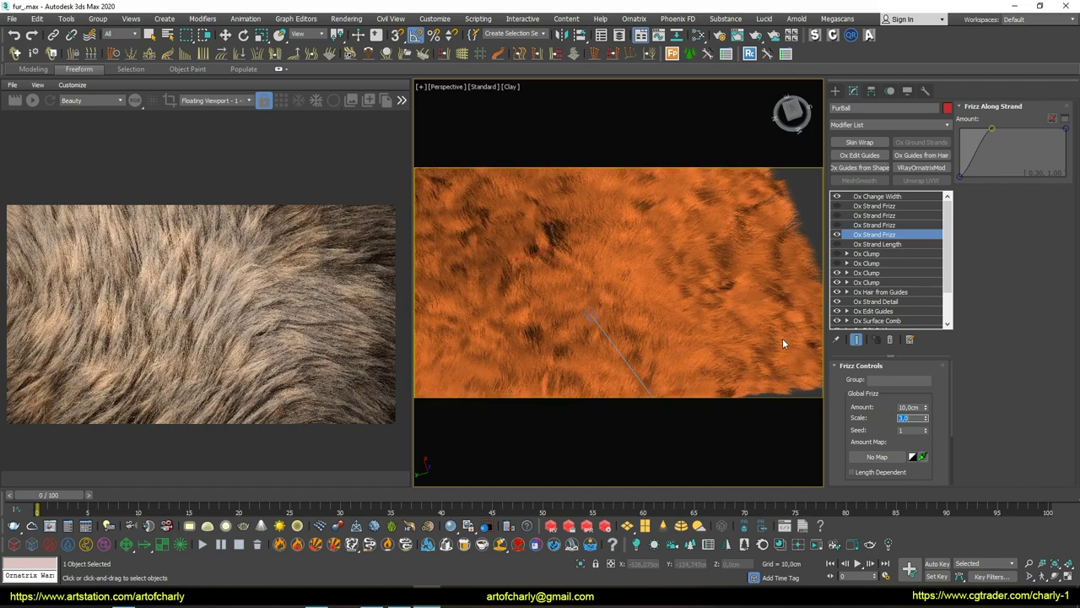
Enable the Ox Strand Length modifier and adjust the strand length
{"action": "left_click", "coordinate": [838, 254]}
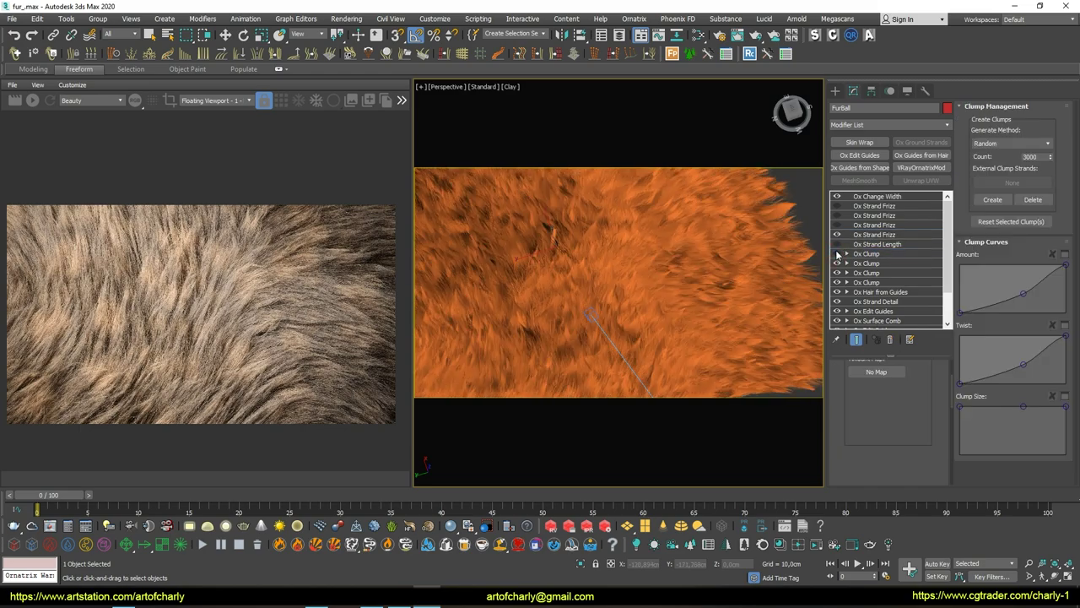
{"action": "left_click", "coordinate": [841, 245]}
{"action": "left_click", "coordinate": [838, 244]}
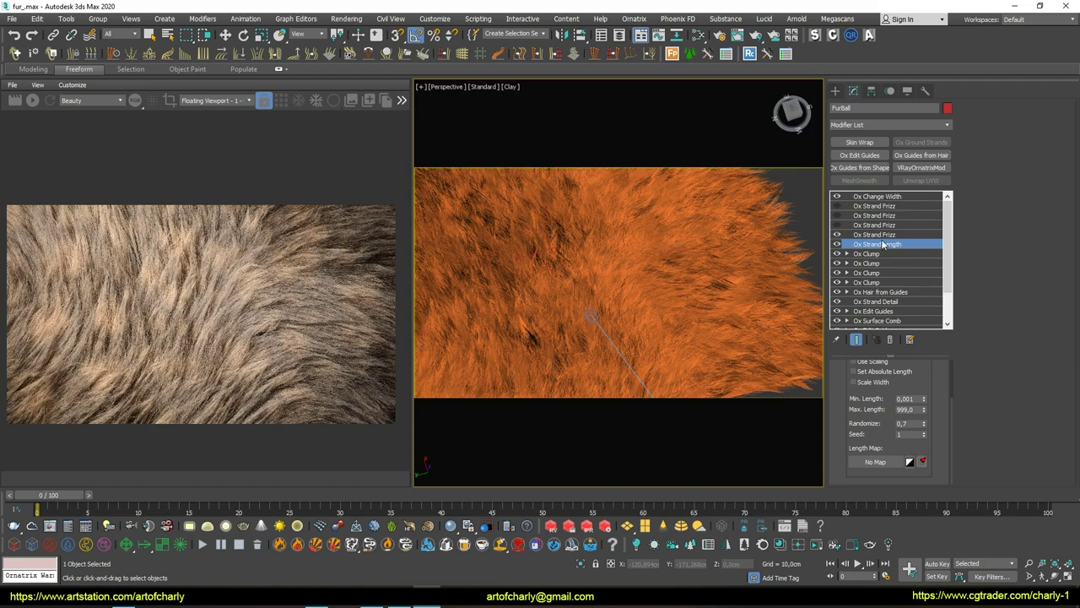
{"action": "scroll", "coordinate": [911, 401], "scroll_direction": "up", "scroll_amount": 3}
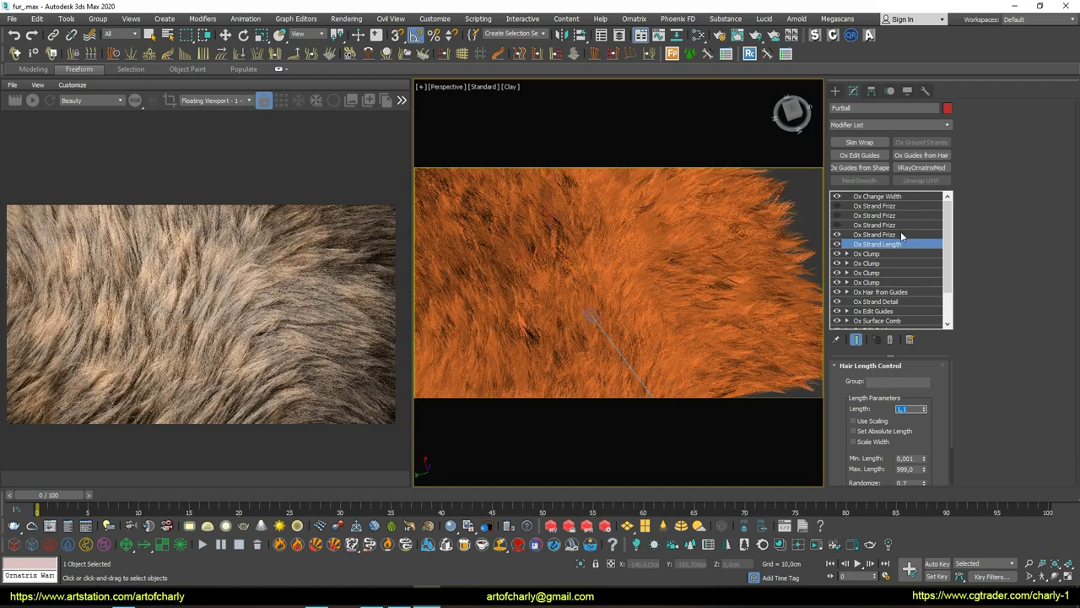
Re-enable the disabled Ox Strand Frizz modifiers and start a new Redshift render
{"action": "left_click", "coordinate": [891, 225]}
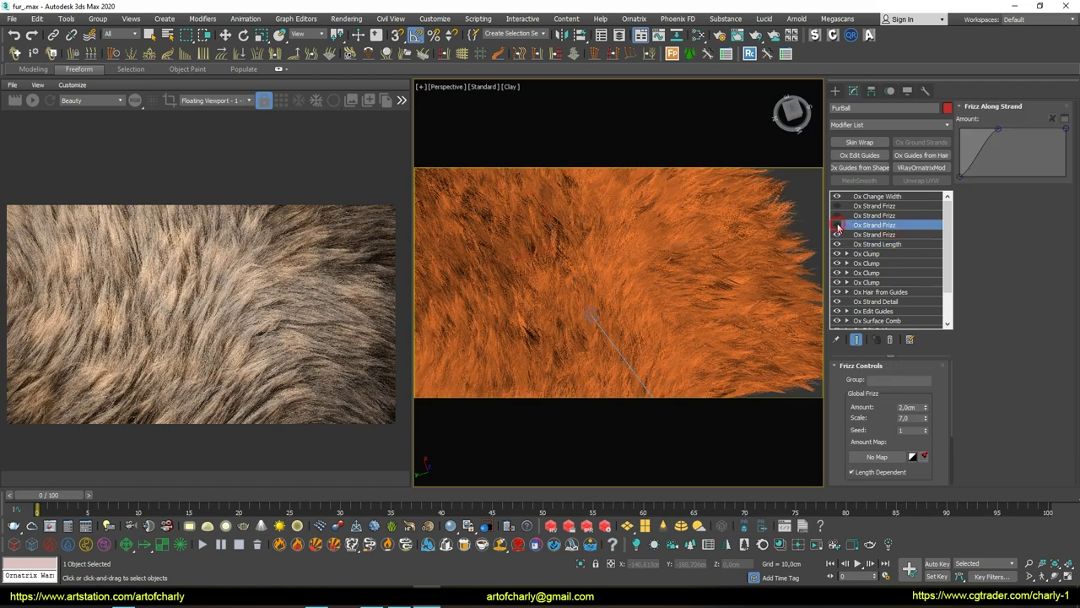
{"action": "left_click", "coordinate": [838, 215]}
{"action": "left_click", "coordinate": [838, 206]}
{"action": "left_click", "coordinate": [875, 206]}
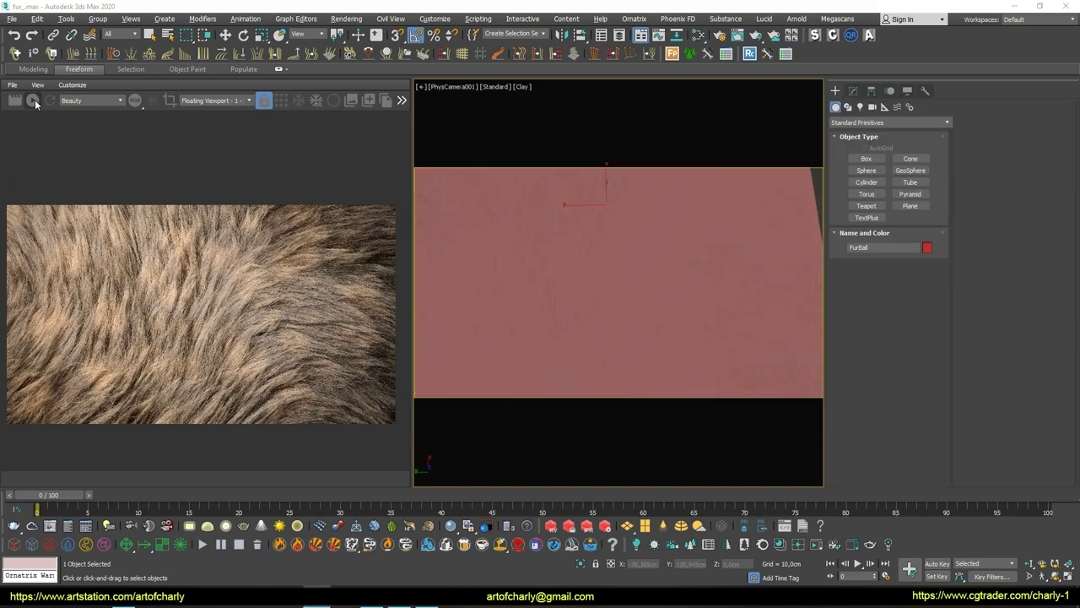
{"action": "left_click", "coordinate": [33, 100]}
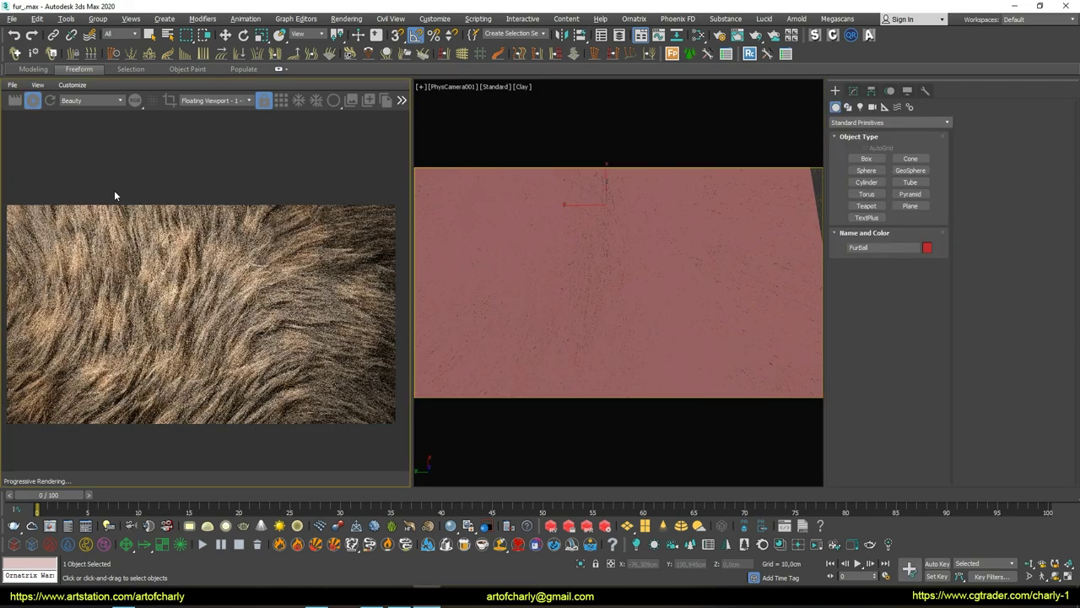
Zoom in and out on the Redshift fur render to inspect it, then disable the first Ox Strand Frizz
{"action": "scroll", "coordinate": [173, 393], "scroll_direction": "up", "scroll_amount": 1}
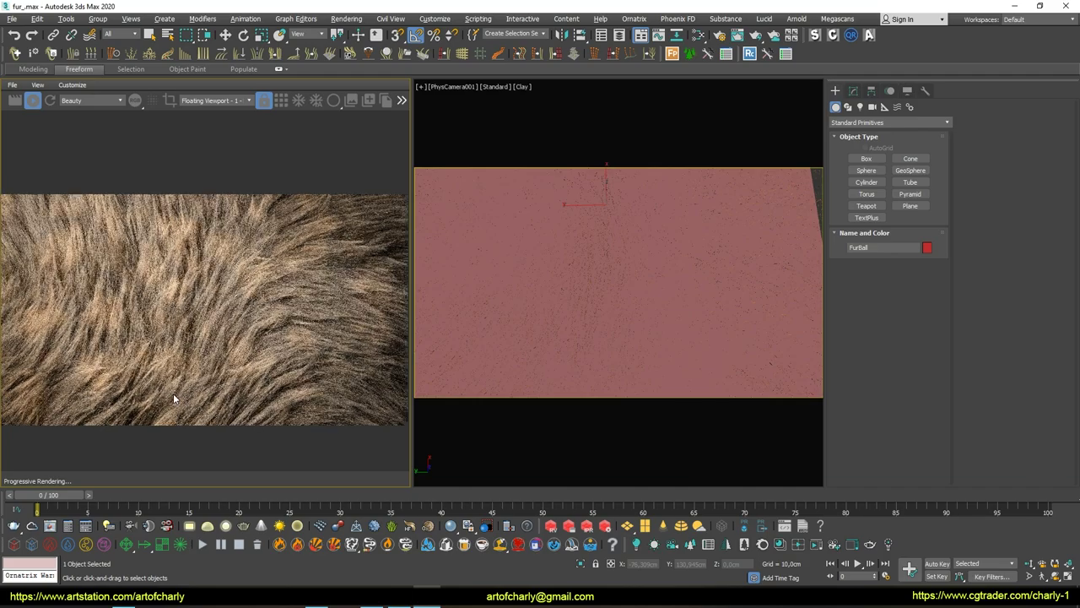
{"action": "scroll", "coordinate": [173, 394], "scroll_direction": "up", "scroll_amount": 2}
{"action": "scroll", "coordinate": [173, 393], "scroll_direction": "up", "scroll_amount": 1}
{"action": "scroll", "coordinate": [173, 394], "scroll_direction": "up", "scroll_amount": 1}
{"action": "scroll", "coordinate": [173, 393], "scroll_direction": "up", "scroll_amount": 1}
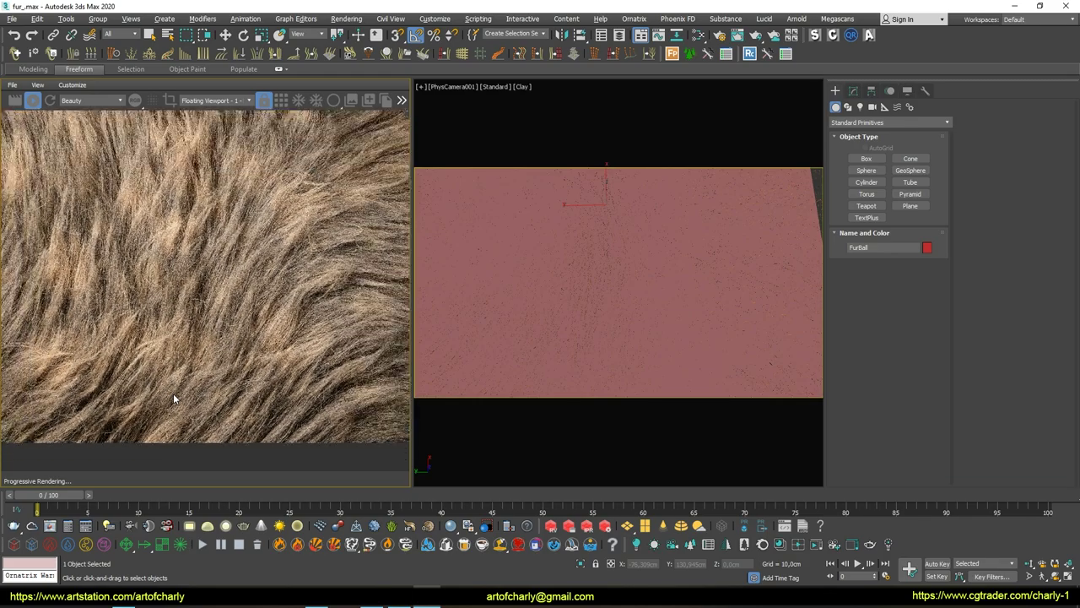
{"action": "scroll", "coordinate": [173, 394], "scroll_direction": "up", "scroll_amount": 1}
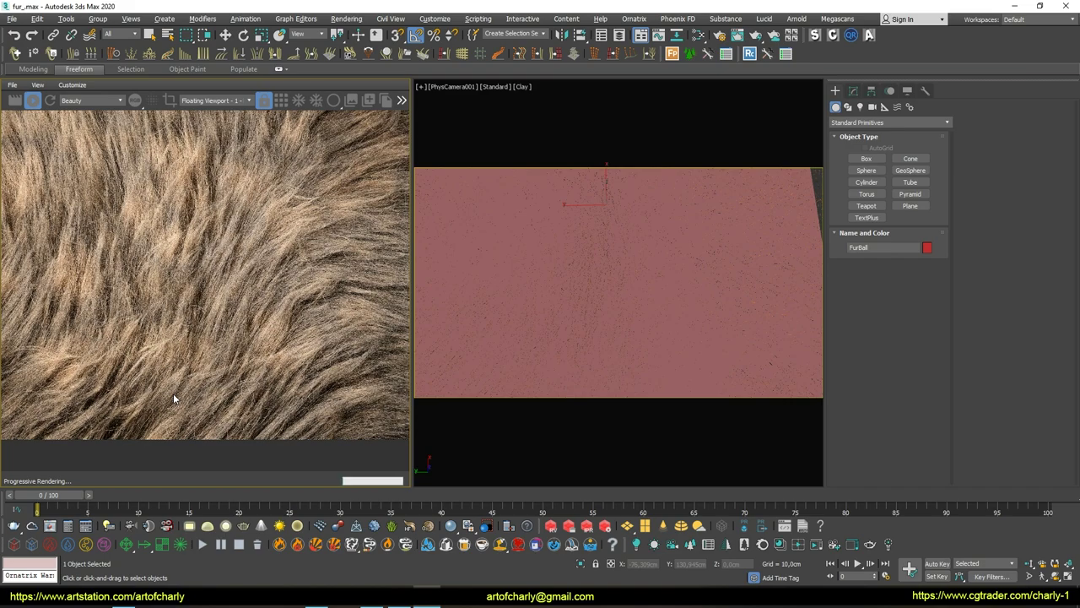
{"action": "scroll", "coordinate": [173, 394], "scroll_direction": "down", "scroll_amount": 2}
{"action": "scroll", "coordinate": [392, 310], "scroll_direction": "up", "scroll_amount": 2}
{"action": "scroll", "coordinate": [384, 317], "scroll_direction": "up", "scroll_amount": 2}
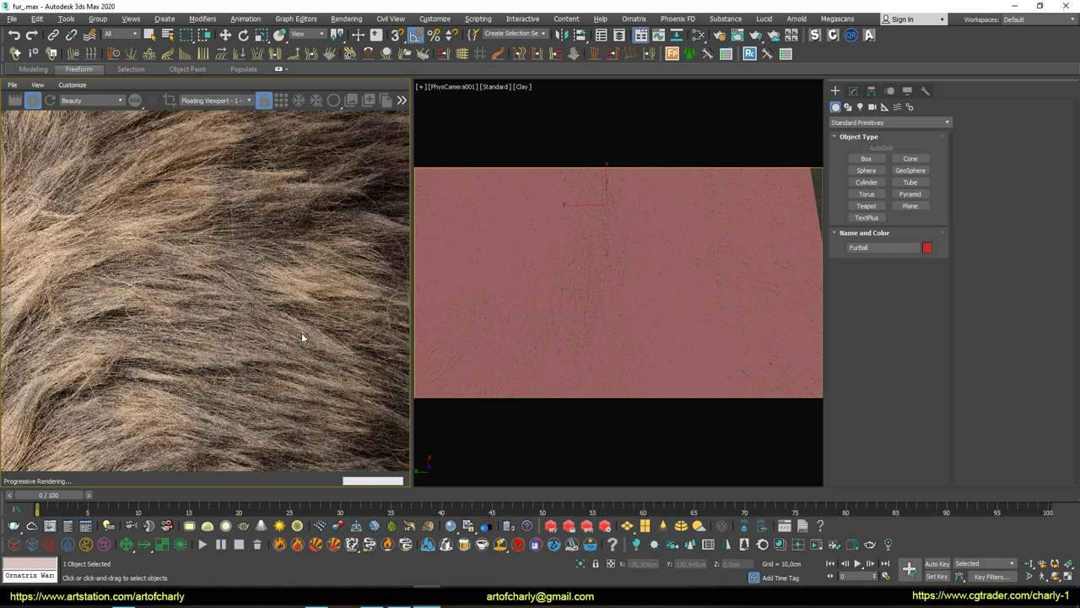
{"action": "scroll", "coordinate": [247, 335], "scroll_direction": "down", "scroll_amount": 1}
{"action": "scroll", "coordinate": [245, 334], "scroll_direction": "down", "scroll_amount": 1}
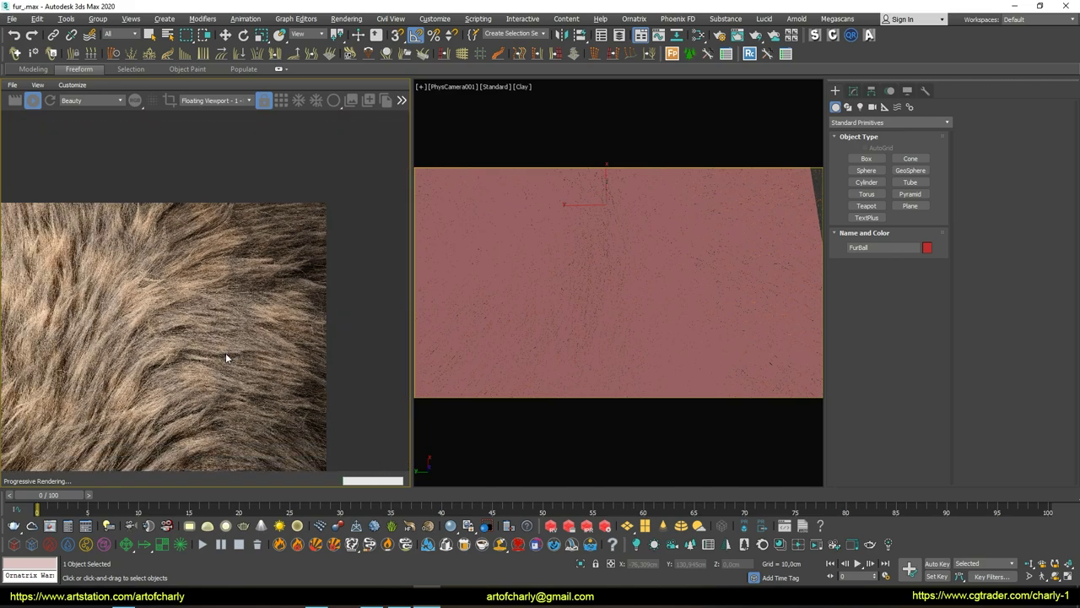
{"action": "scroll", "coordinate": [226, 353], "scroll_direction": "down", "scroll_amount": 1}
{"action": "scroll", "coordinate": [23, 438], "scroll_direction": "up", "scroll_amount": 3}
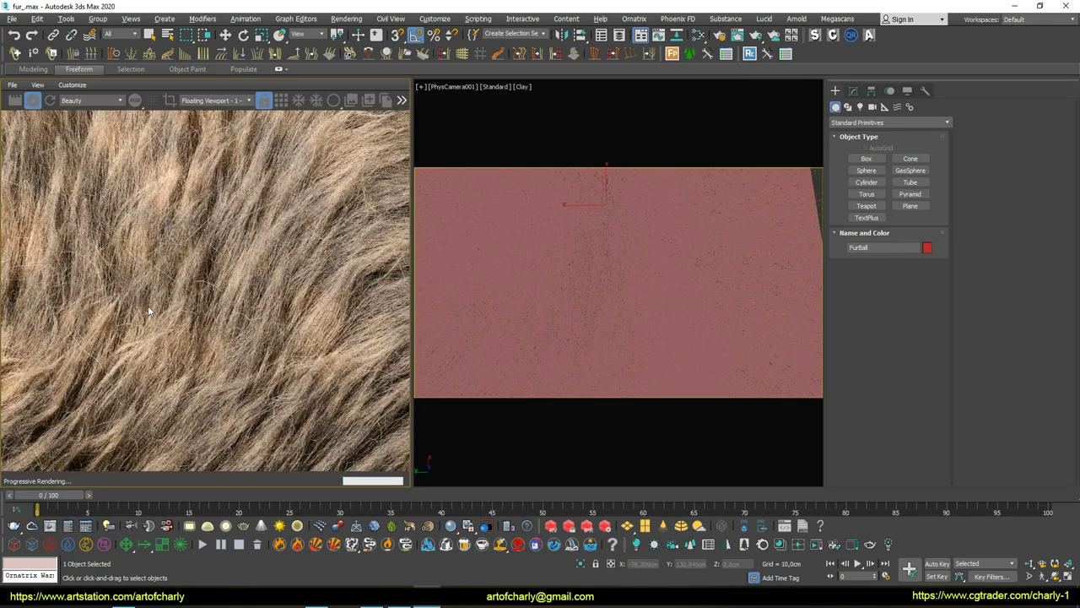
{"action": "scroll", "coordinate": [148, 311], "scroll_direction": "down", "scroll_amount": 1}
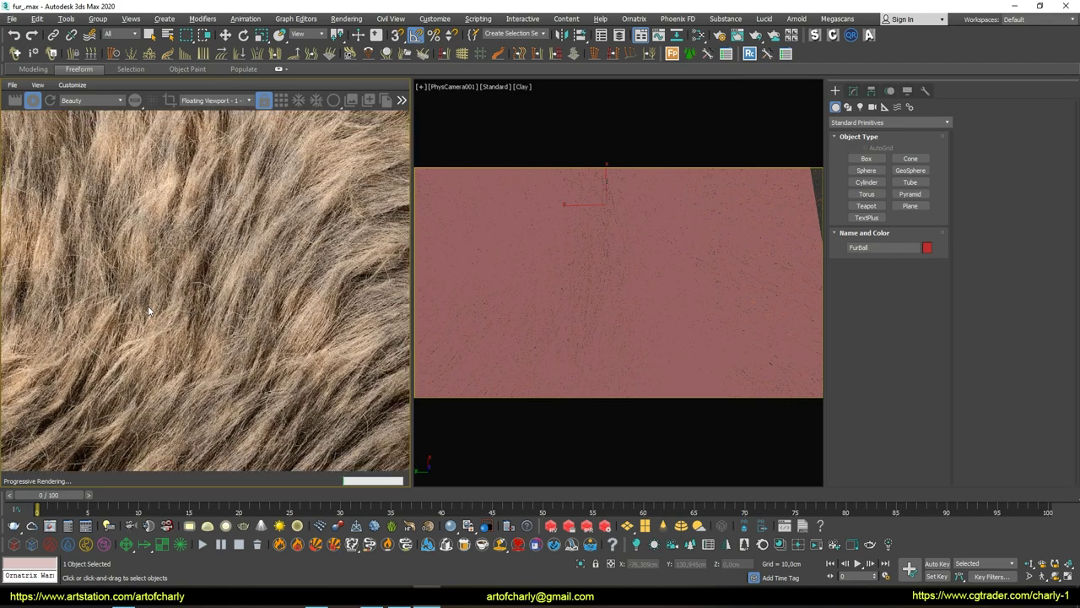
{"action": "scroll", "coordinate": [148, 310], "scroll_direction": "down", "scroll_amount": 1}
{"action": "scroll", "coordinate": [147, 310], "scroll_direction": "down", "scroll_amount": 1}
{"action": "scroll", "coordinate": [146, 311], "scroll_direction": "down", "scroll_amount": 2}
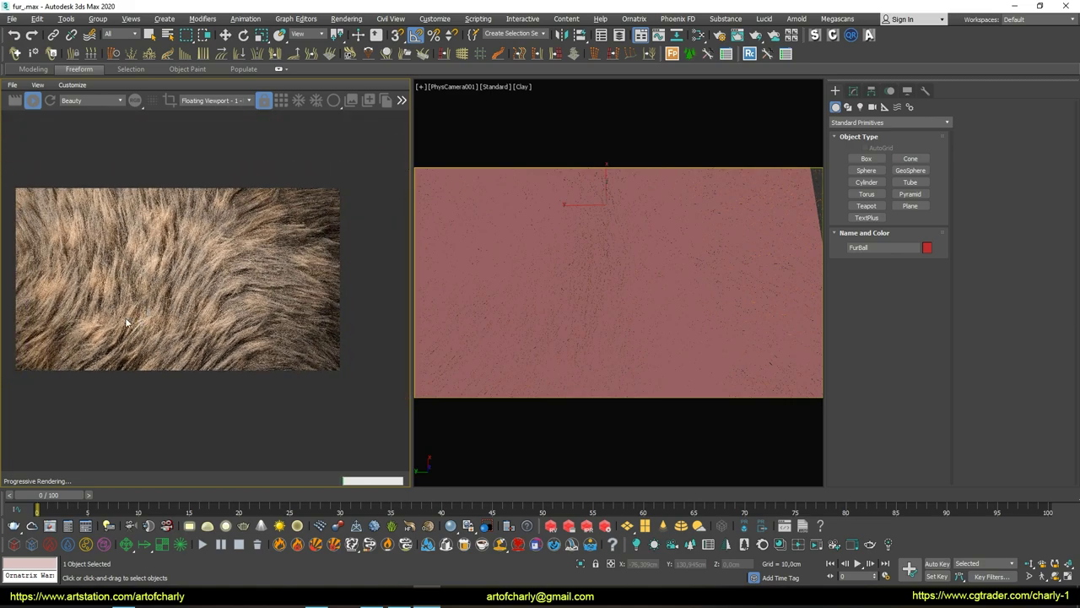
{"action": "scroll", "coordinate": [139, 318], "scroll_direction": "up", "scroll_amount": 1}
{"action": "scroll", "coordinate": [22, 354], "scroll_direction": "up", "scroll_amount": 1}
{"action": "scroll", "coordinate": [37, 351], "scroll_direction": "up", "scroll_amount": 1}
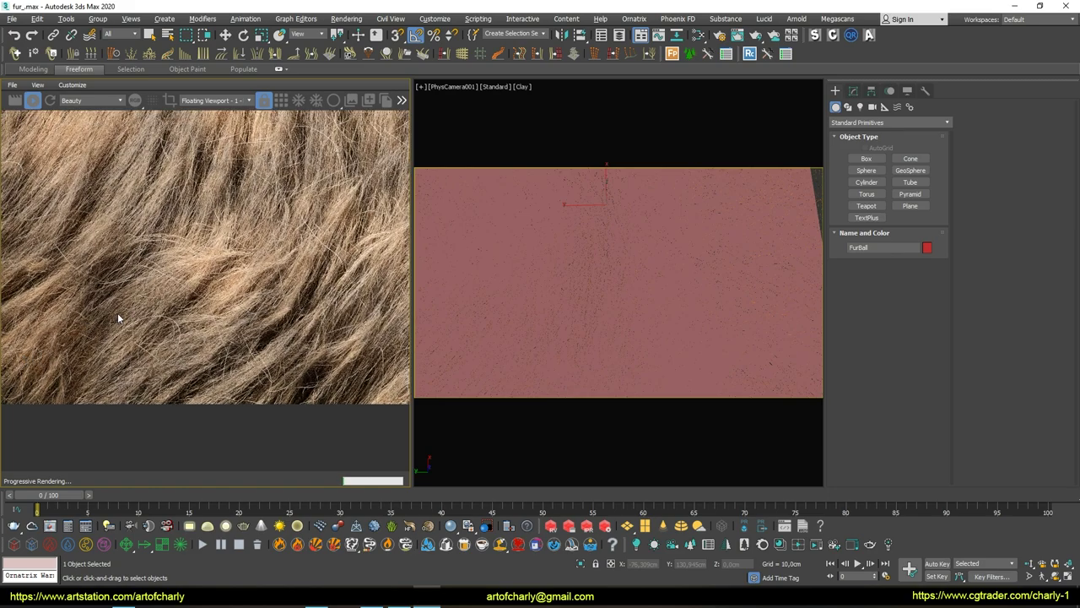
{"action": "scroll", "coordinate": [119, 318], "scroll_direction": "down", "scroll_amount": 1}
{"action": "scroll", "coordinate": [118, 318], "scroll_direction": "down", "scroll_amount": 1}
{"action": "scroll", "coordinate": [119, 317], "scroll_direction": "down", "scroll_amount": 1}
{"action": "scroll", "coordinate": [118, 317], "scroll_direction": "down", "scroll_amount": 1}
{"action": "scroll", "coordinate": [268, 282], "scroll_direction": "up", "scroll_amount": 2}
{"action": "scroll", "coordinate": [223, 236], "scroll_direction": "up", "scroll_amount": 1}
{"action": "scroll", "coordinate": [153, 259], "scroll_direction": "down", "scroll_amount": 1}
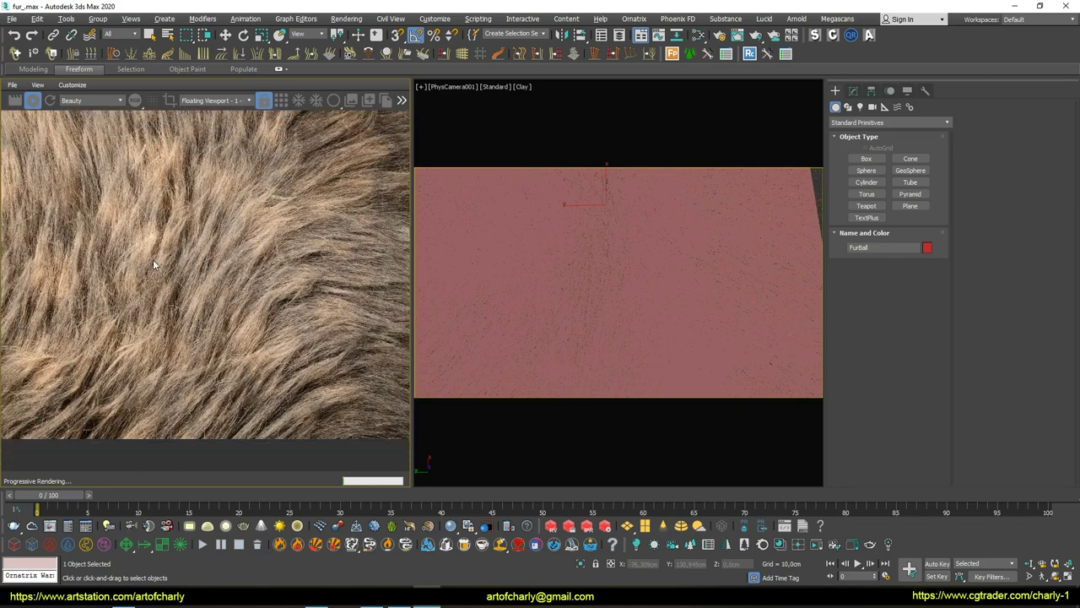
{"action": "scroll", "coordinate": [139, 259], "scroll_direction": "down", "scroll_amount": 1}
{"action": "scroll", "coordinate": [138, 254], "scroll_direction": "up", "scroll_amount": 1}
{"action": "scroll", "coordinate": [126, 250], "scroll_direction": "down", "scroll_amount": 1}
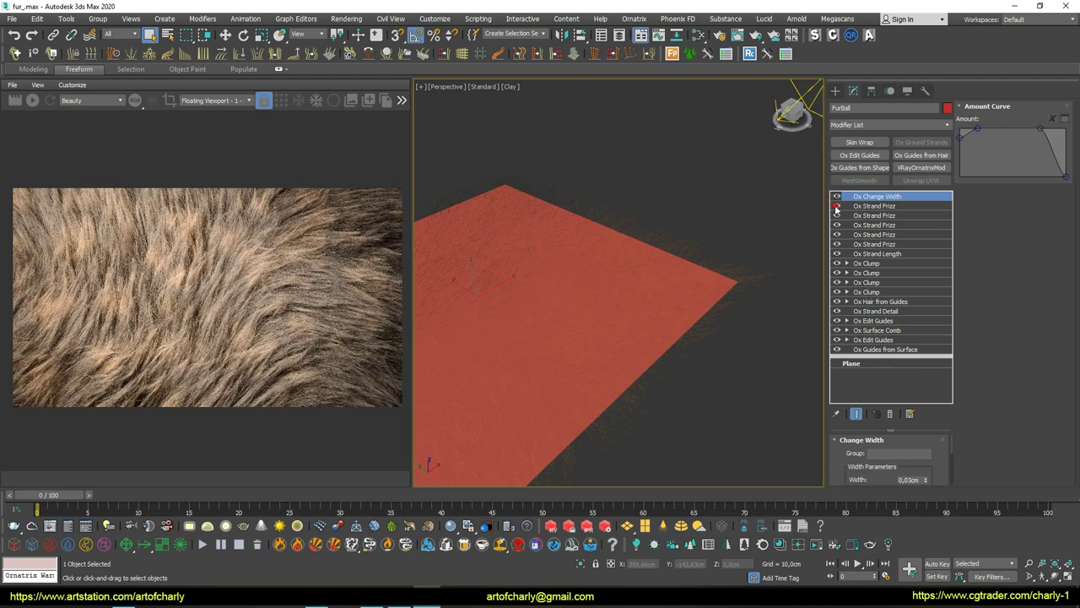
{"action": "left_click", "coordinate": [836, 206]}
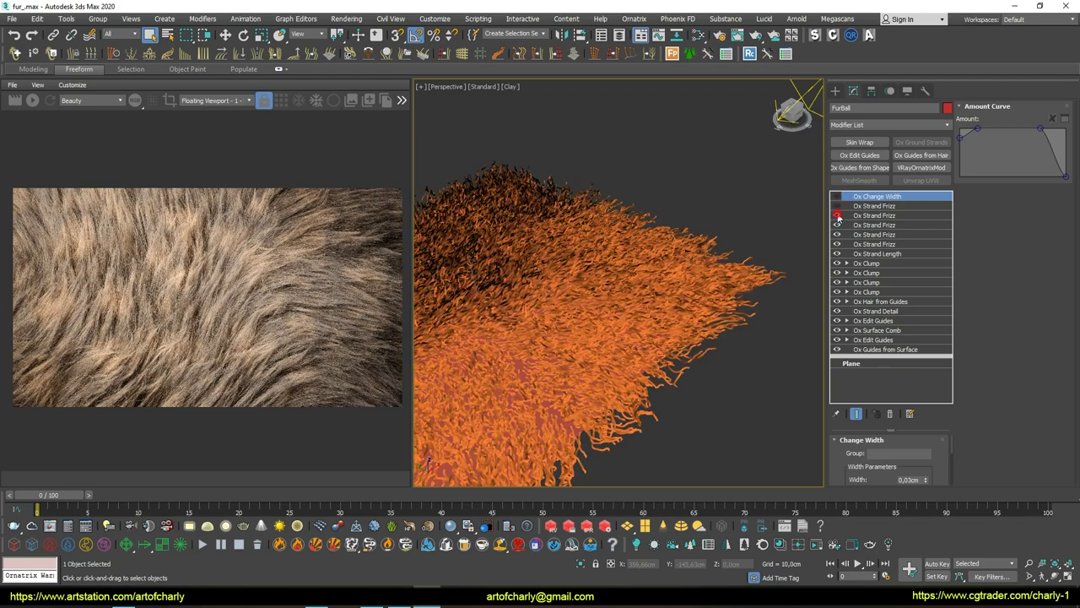
Disable the remaining Ox Strand Frizz, the last Ox Clump and Ox Hair from Guides
{"action": "left_click", "coordinate": [837, 225]}
{"action": "left_click", "coordinate": [836, 216]}
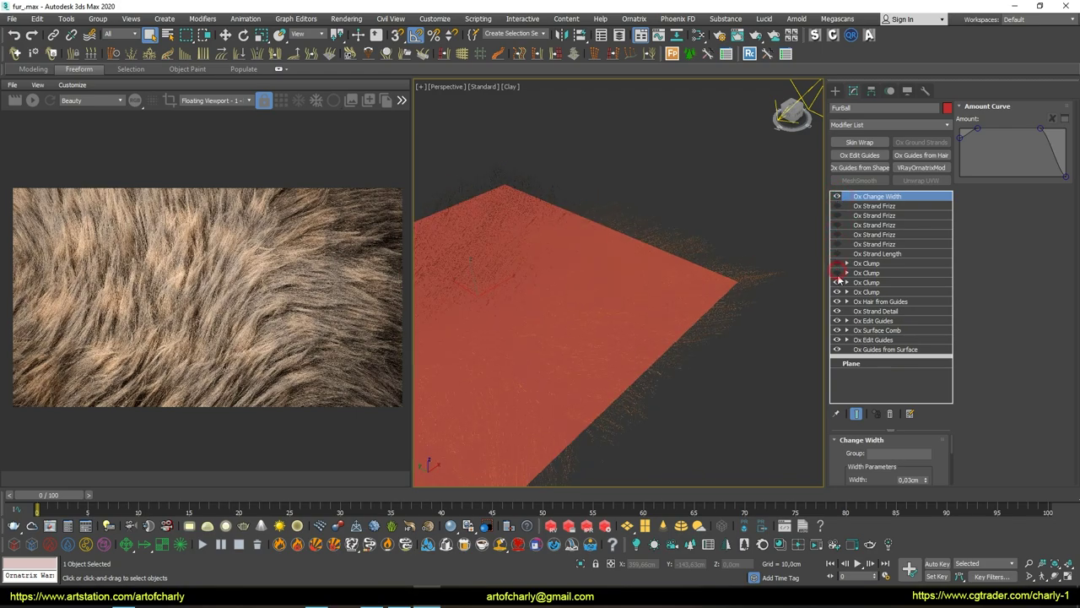
{"action": "left_click", "coordinate": [837, 291]}
{"action": "left_click", "coordinate": [837, 301]}
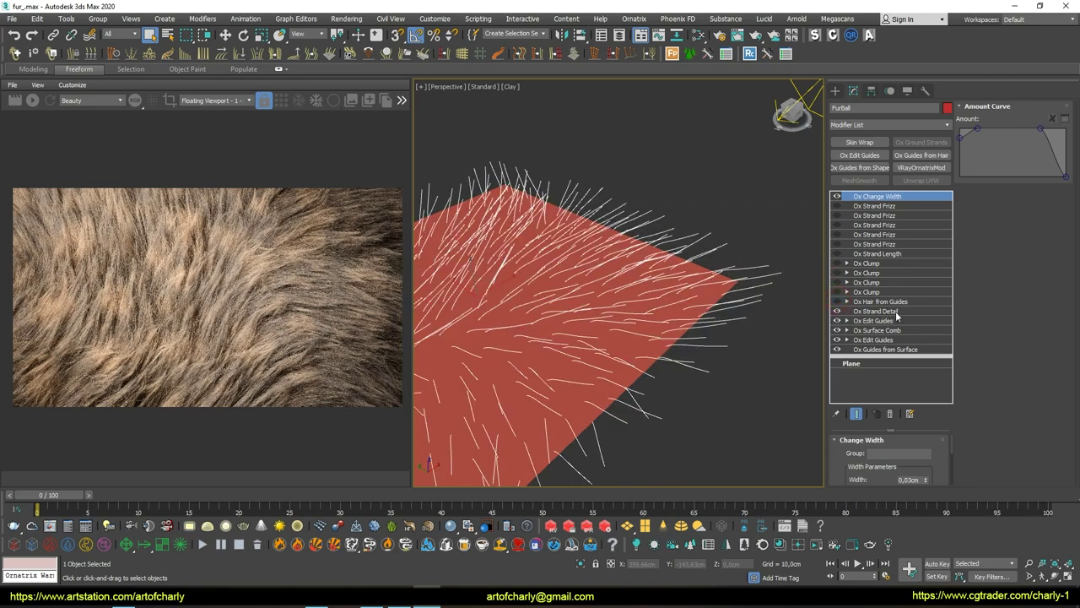
Enter guide editing on Ox Edit Guides, keep Ox Strand Detail active, and view guides from above
{"action": "left_click", "coordinate": [879, 312]}
{"action": "left_click", "coordinate": [836, 311]}
{"action": "left_click", "coordinate": [880, 320]}
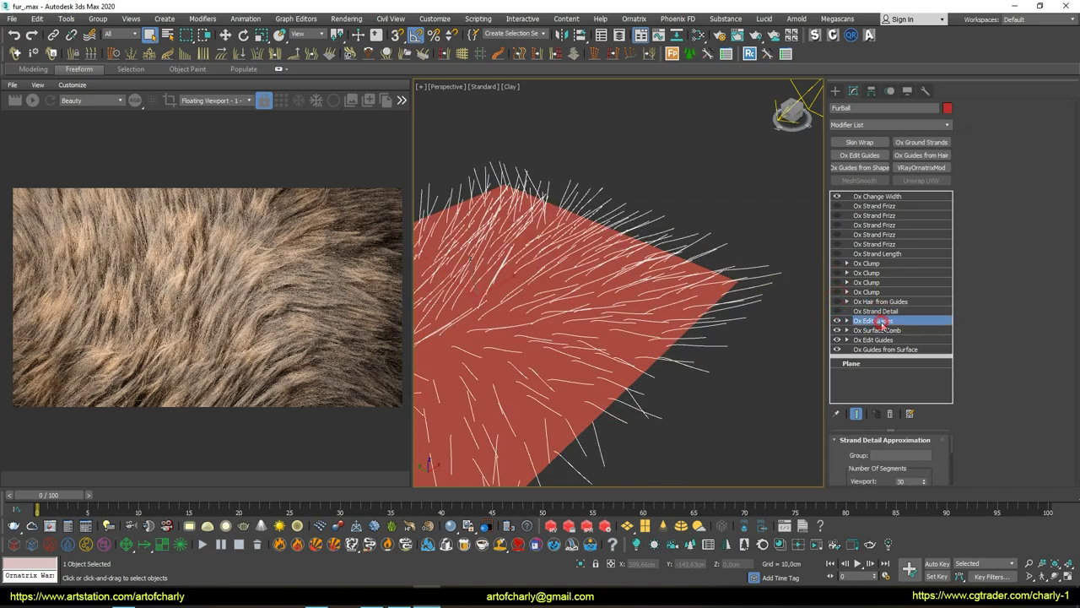
{"action": "double_click", "coordinate": [886, 322]}
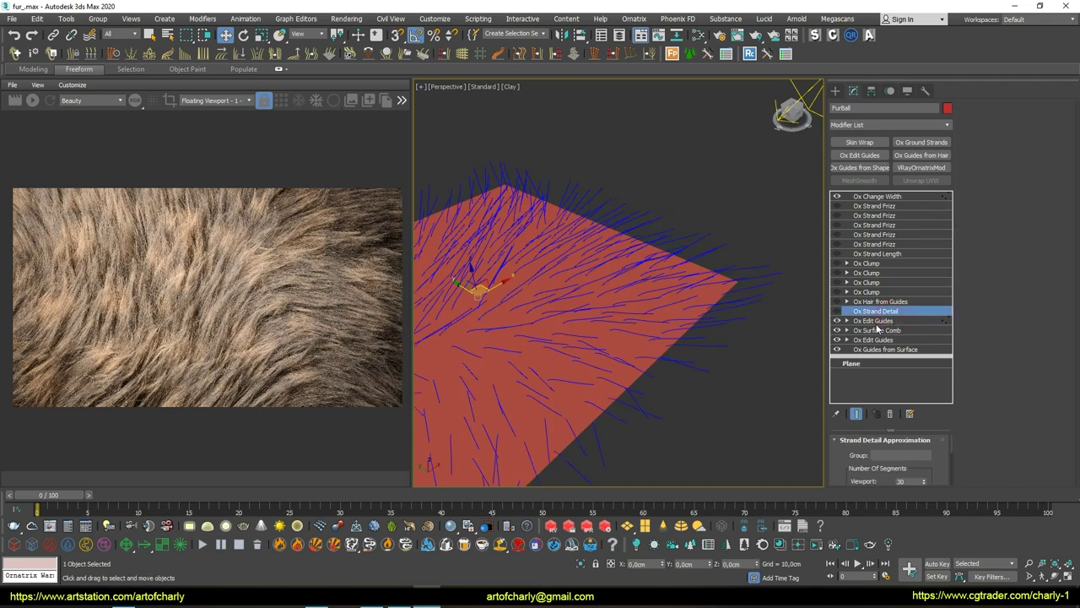
{"action": "left_click", "coordinate": [876, 311]}
{"action": "left_click", "coordinate": [836, 312]}
{"action": "middle_click_drag", "start_coordinate": [615, 250], "coordinate": [671, 196], "text": "alt"}
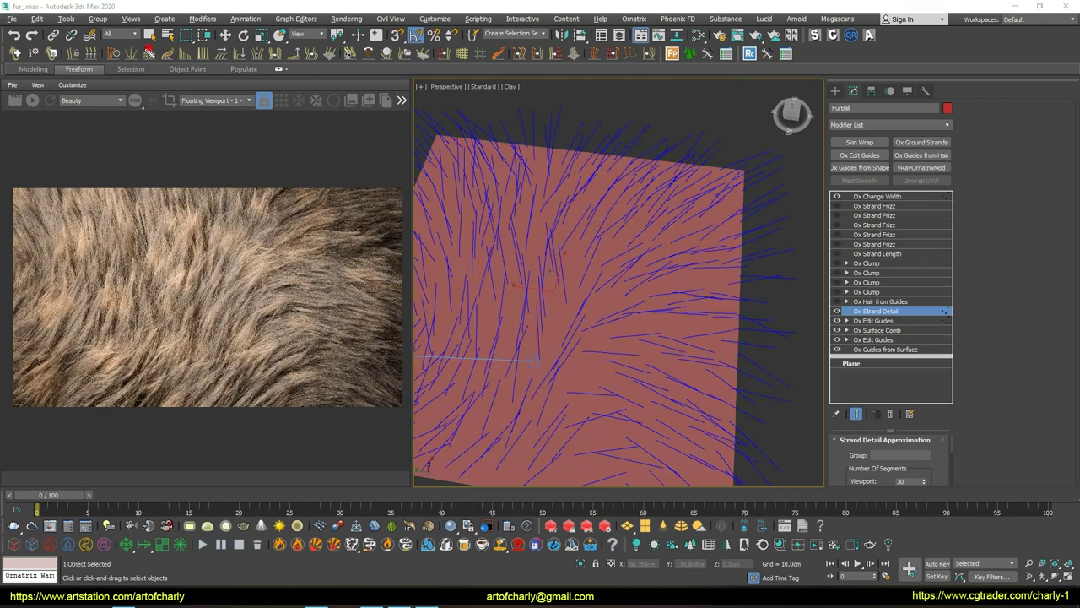
{"action": "left_click", "coordinate": [150, 55]}
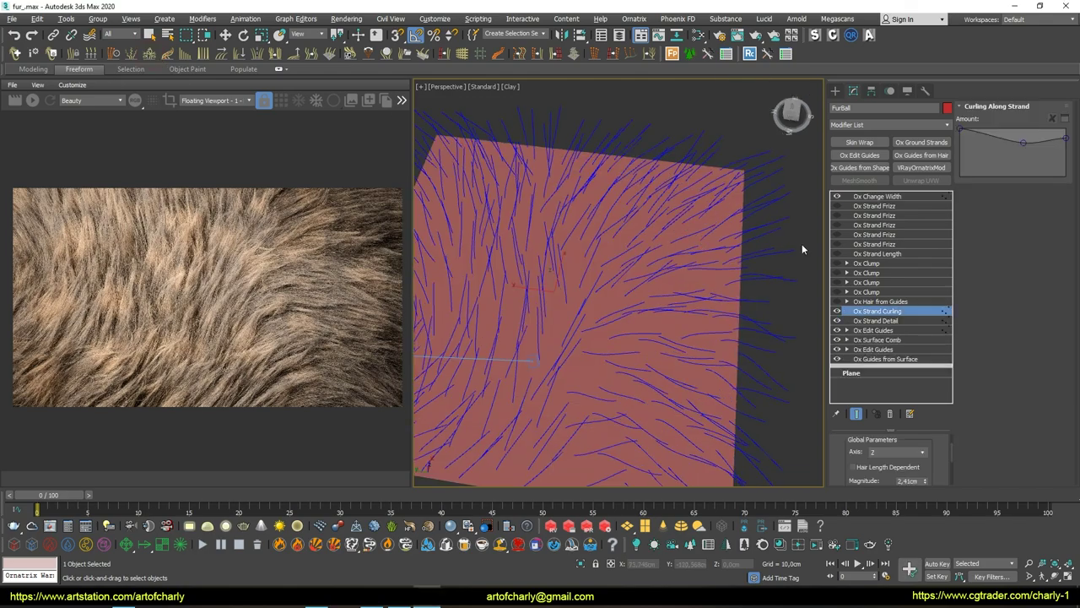
Turn on Hair Length Dependent and raise the curl Phase and Magnitude spinners
{"action": "scroll", "coordinate": [842, 466], "scroll_direction": "down", "scroll_amount": 2}
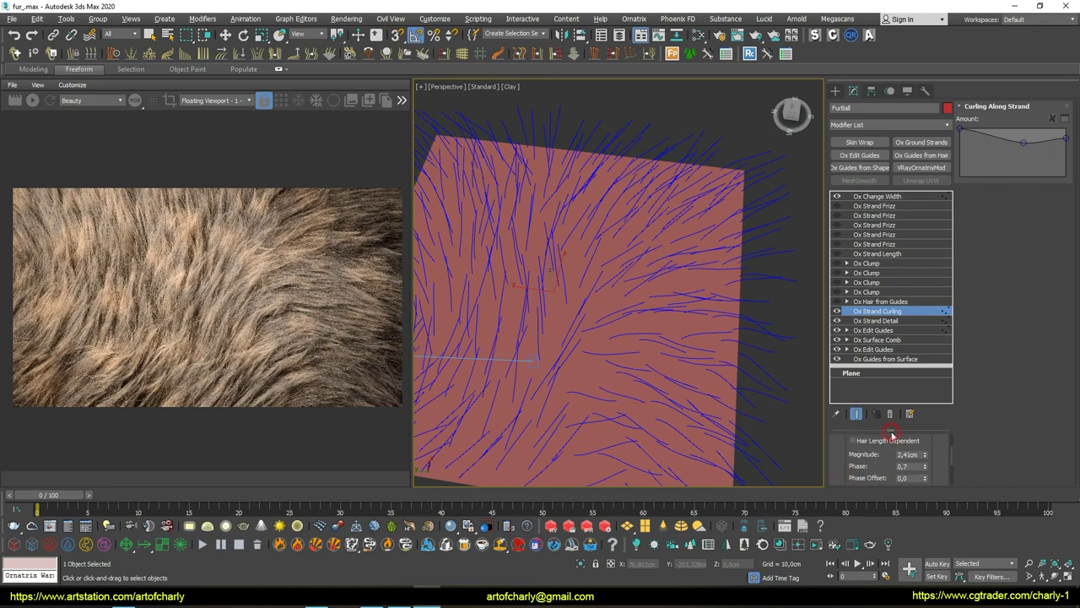
{"action": "left_click_drag", "start_coordinate": [891, 434], "coordinate": [891, 329]}
{"action": "mouse_move", "coordinate": [925, 415]}
{"action": "left_mouse_down"}
{"action": "mouse_move", "coordinate": [923, 249]}
{"action": "mouse_move", "coordinate": [932, 368]}
{"action": "left_mouse_up"}
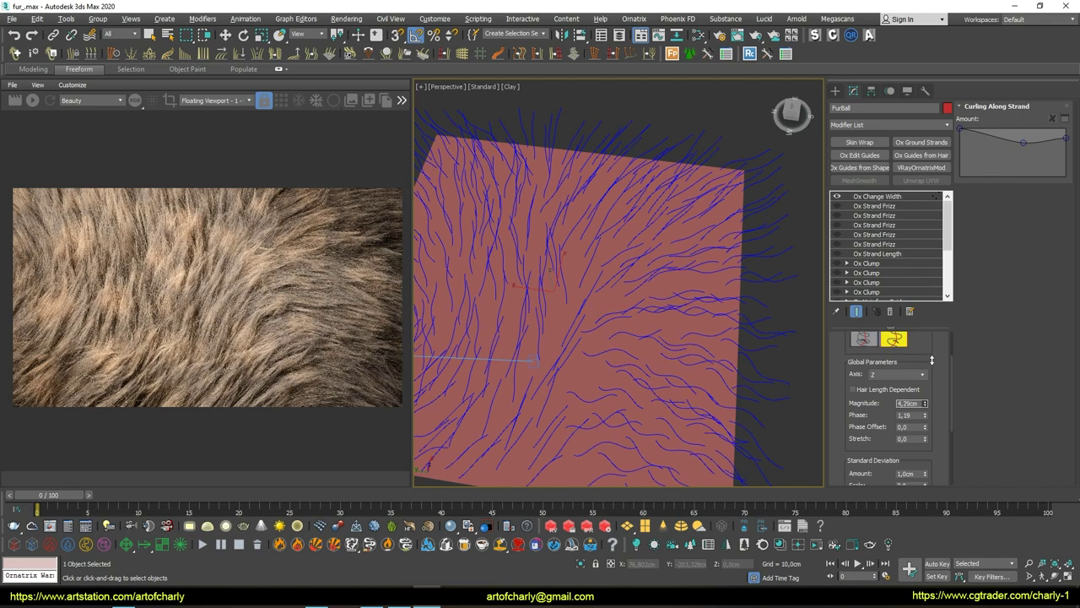
{"action": "scroll", "coordinate": [882, 417], "scroll_direction": "up", "scroll_amount": 2}
{"action": "left_click", "coordinate": [878, 420]}
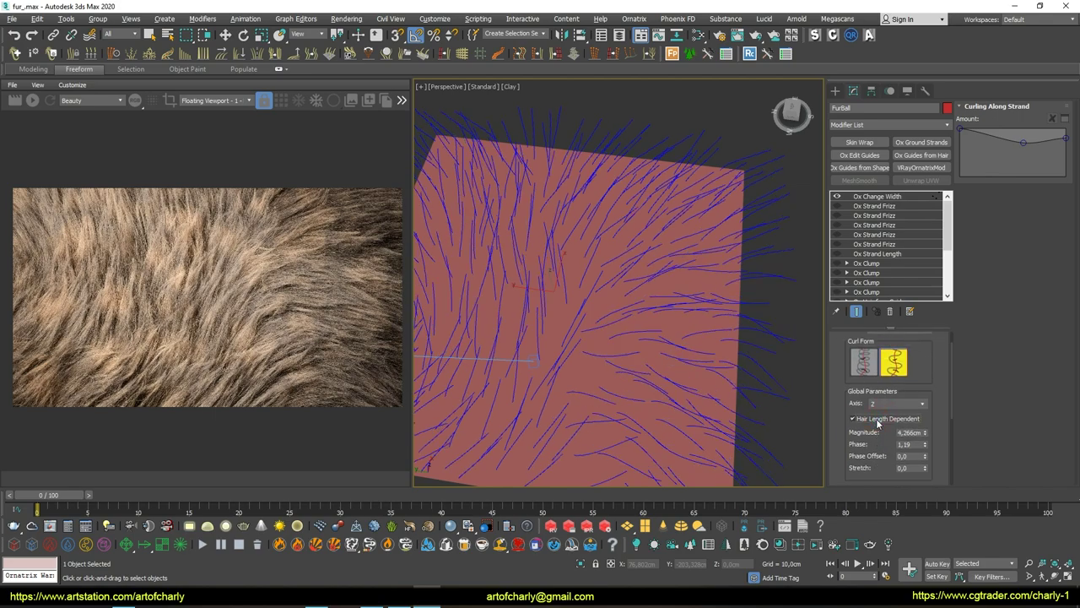
{"action": "mouse_move", "coordinate": [925, 433]}
{"action": "left_mouse_down"}
{"action": "mouse_move", "coordinate": [921, 391]}
{"action": "mouse_move", "coordinate": [925, 403]}
{"action": "left_mouse_up"}
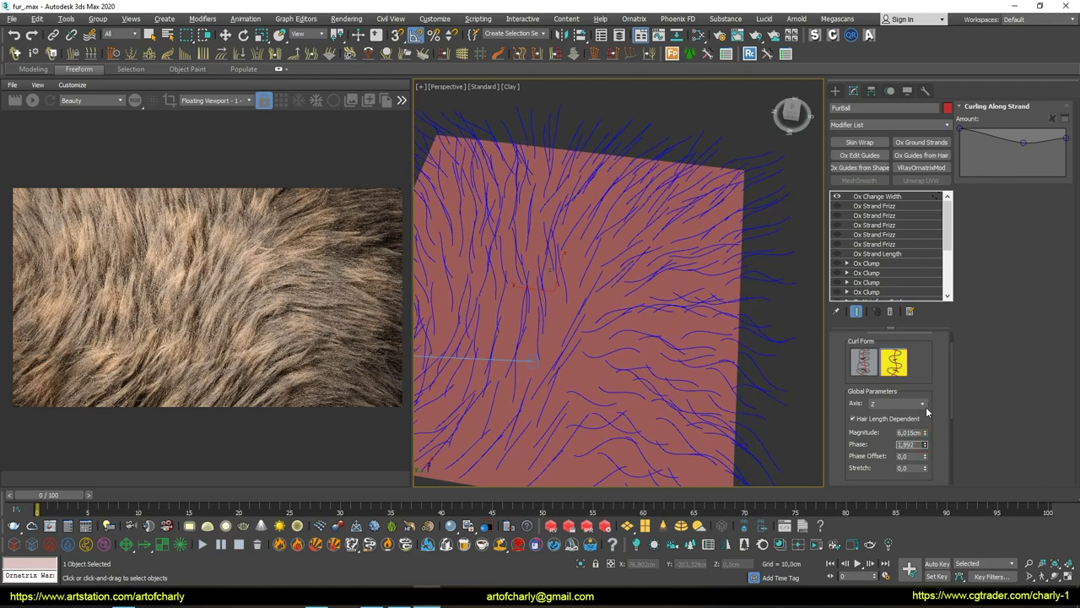
Leave Phase Offset at 0,0, dip the Curling Along Strand curve mid-strand, and compare curling on/off
{"action": "scroll", "coordinate": [926, 407], "scroll_direction": "down", "scroll_amount": 2}
{"action": "left_click", "coordinate": [927, 405]}
{"action": "right_click", "coordinate": [926, 405]}
{"action": "left_click_drag", "start_coordinate": [1019, 145], "coordinate": [1022, 149]}
{"action": "scroll", "coordinate": [865, 395], "scroll_direction": "up", "scroll_amount": 2}
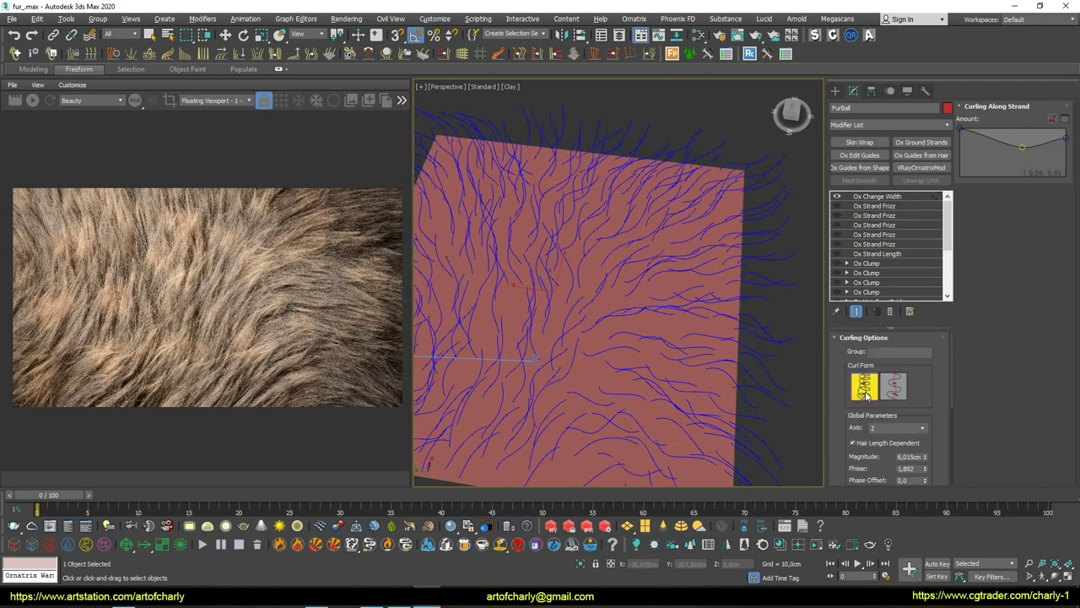
{"action": "mouse_move", "coordinate": [566, 231]}
{"action": "middle_mouse_down", "text": "alt"}
{"action": "mouse_move", "coordinate": [538, 203]}
{"action": "mouse_move", "coordinate": [538, 221]}
{"action": "mouse_move", "coordinate": [472, 201]}
{"action": "mouse_move", "coordinate": [589, 205]}
{"action": "mouse_move", "coordinate": [603, 265]}
{"action": "mouse_move", "coordinate": [591, 253]}
{"action": "middle_mouse_up", "text": "alt"}
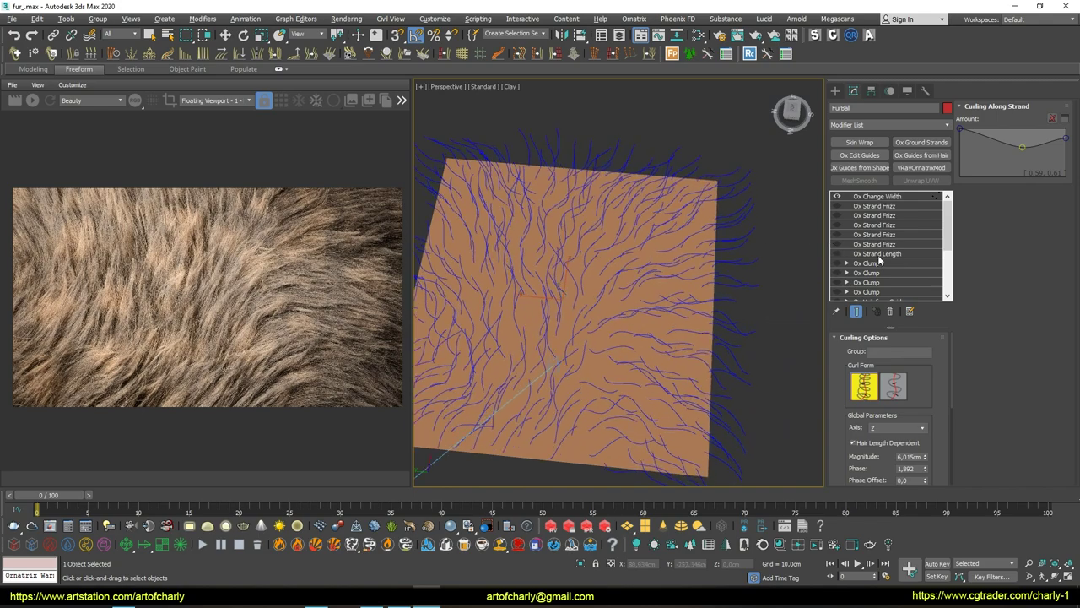
{"action": "left_click_drag", "start_coordinate": [947, 233], "coordinate": [947, 278]}
{"action": "left_click", "coordinate": [838, 225]}
{"action": "left_click", "coordinate": [838, 224]}
{"action": "left_click", "coordinate": [838, 225]}
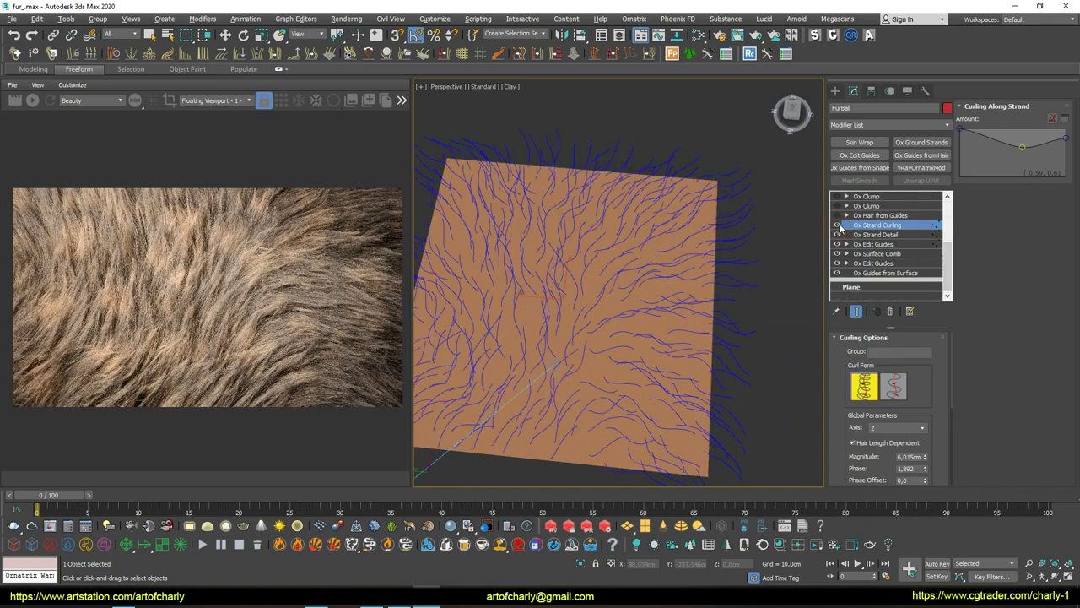
Review the Hair from Guides, Strand Frizz and Change Width modifiers, then view PhysCamera001 with safe frame
{"action": "scroll", "coordinate": [886, 253], "scroll_direction": "up", "scroll_amount": 2}
{"action": "left_click", "coordinate": [840, 270]}
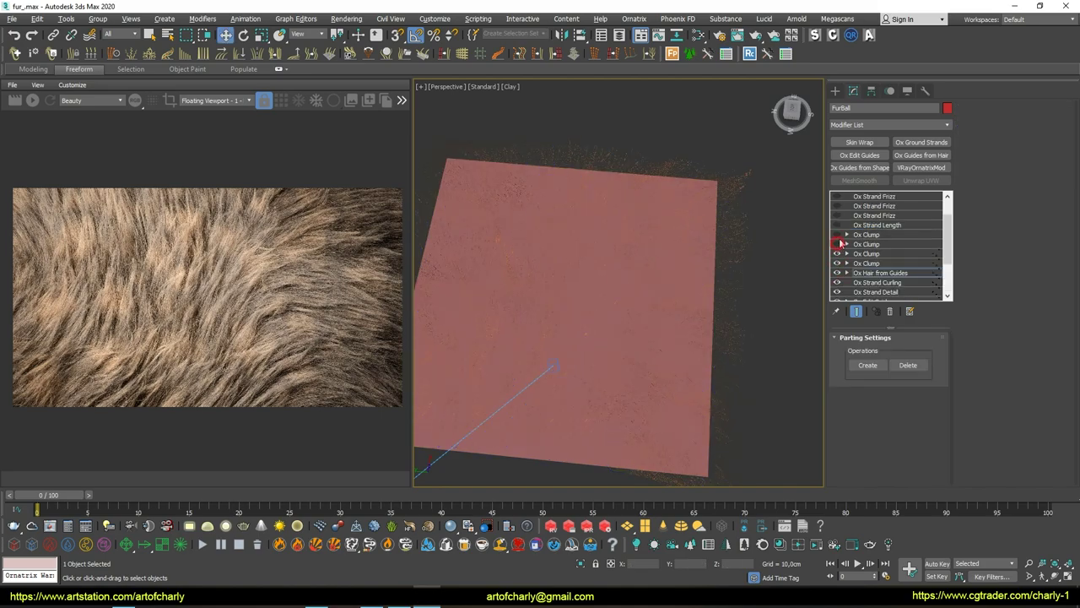
{"action": "scroll", "coordinate": [843, 218], "scroll_direction": "up", "scroll_amount": 1}
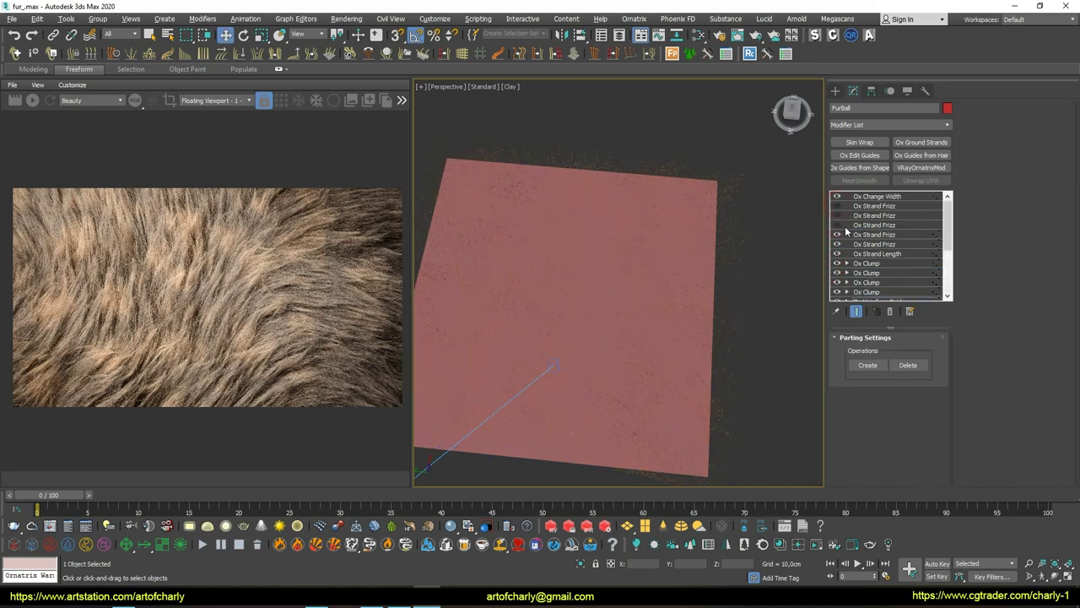
{"action": "left_click", "coordinate": [838, 225]}
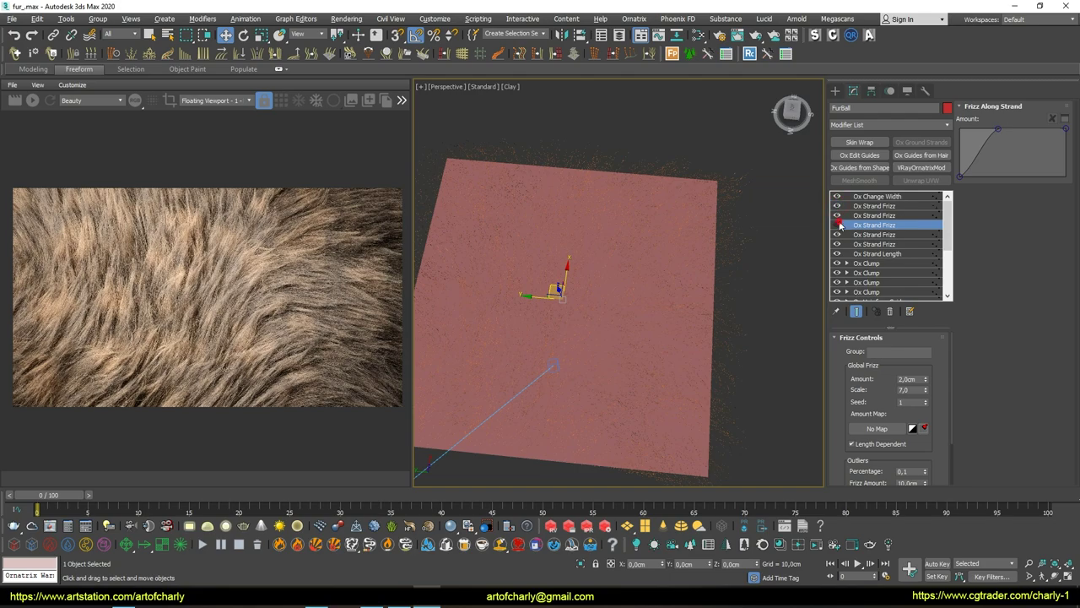
{"action": "left_click", "coordinate": [873, 197]}
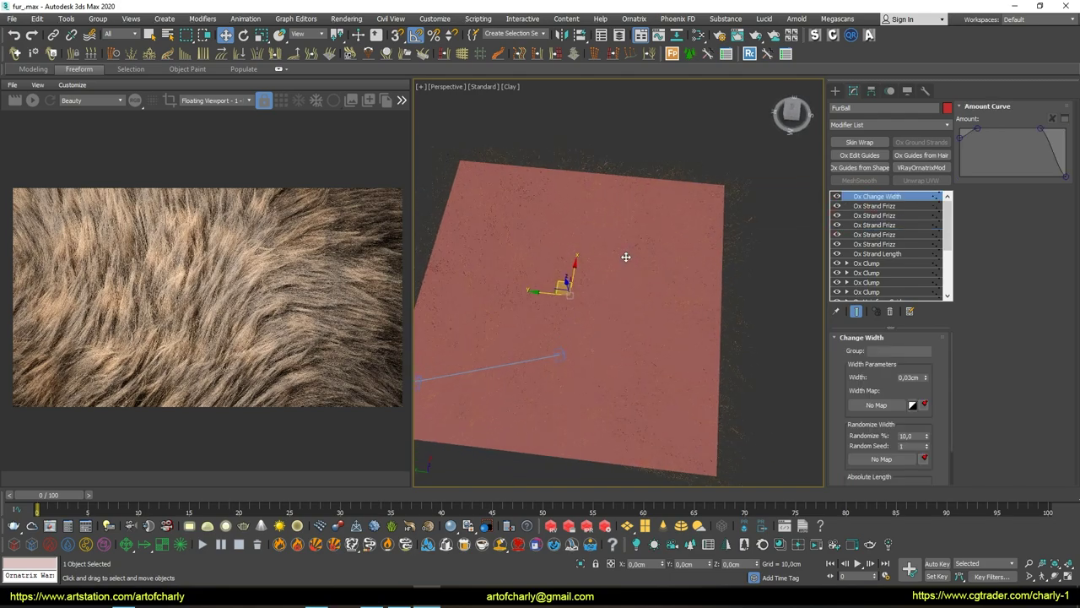
{"action": "key", "text": "c"}
{"action": "key", "text": "shift+f"}
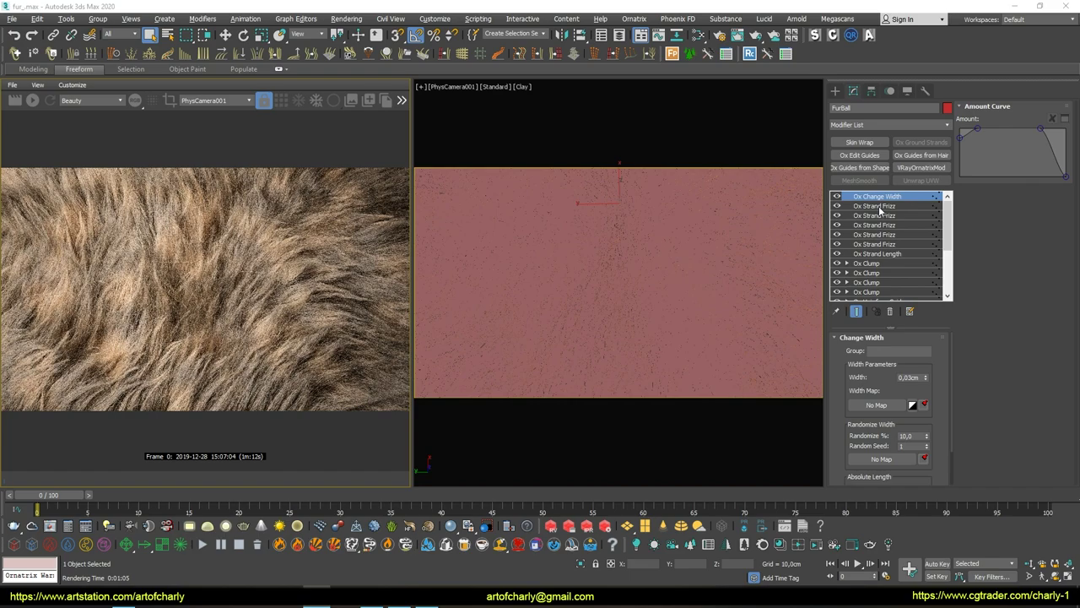
Set the top Ox Clump modifier's Amount to 0,9
{"action": "left_click", "coordinate": [878, 206]}
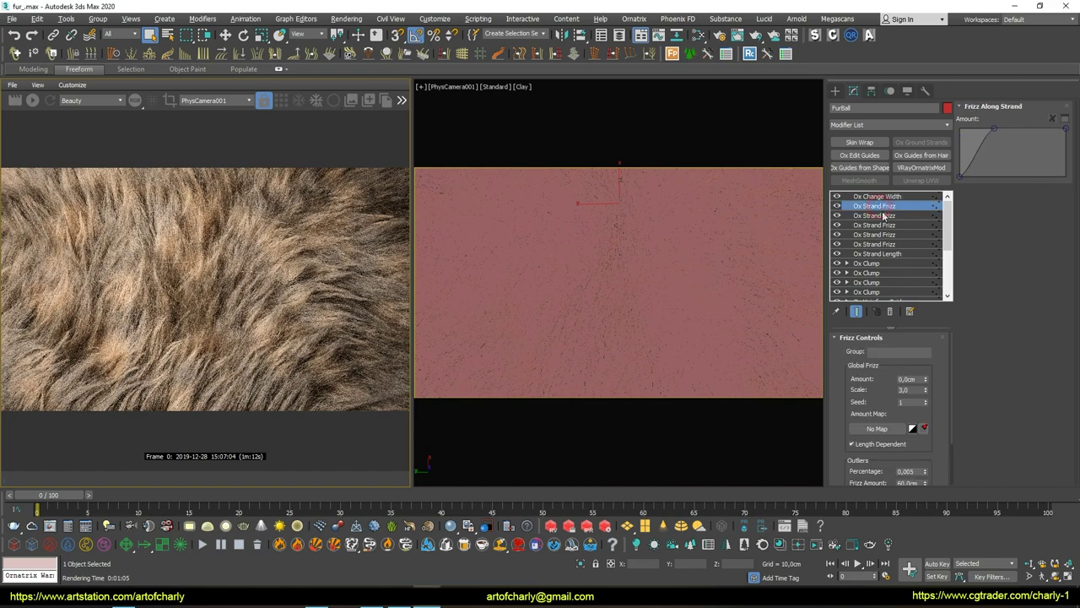
{"action": "left_click", "coordinate": [878, 215]}
{"action": "left_click", "coordinate": [878, 243]}
{"action": "left_click", "coordinate": [877, 263]}
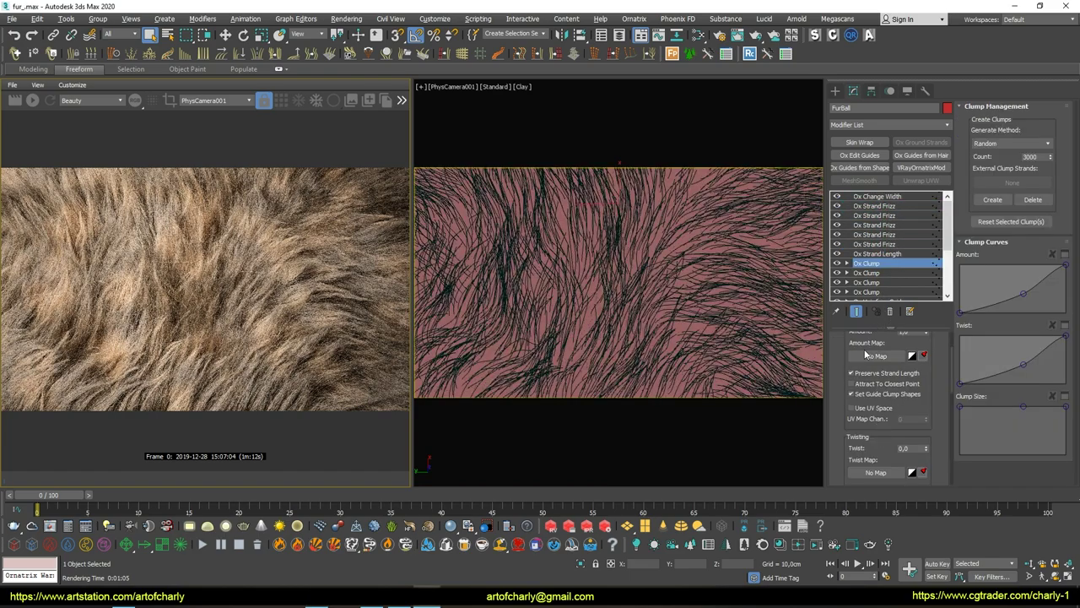
{"action": "left_click_drag", "start_coordinate": [850, 368], "coordinate": [854, 429]}
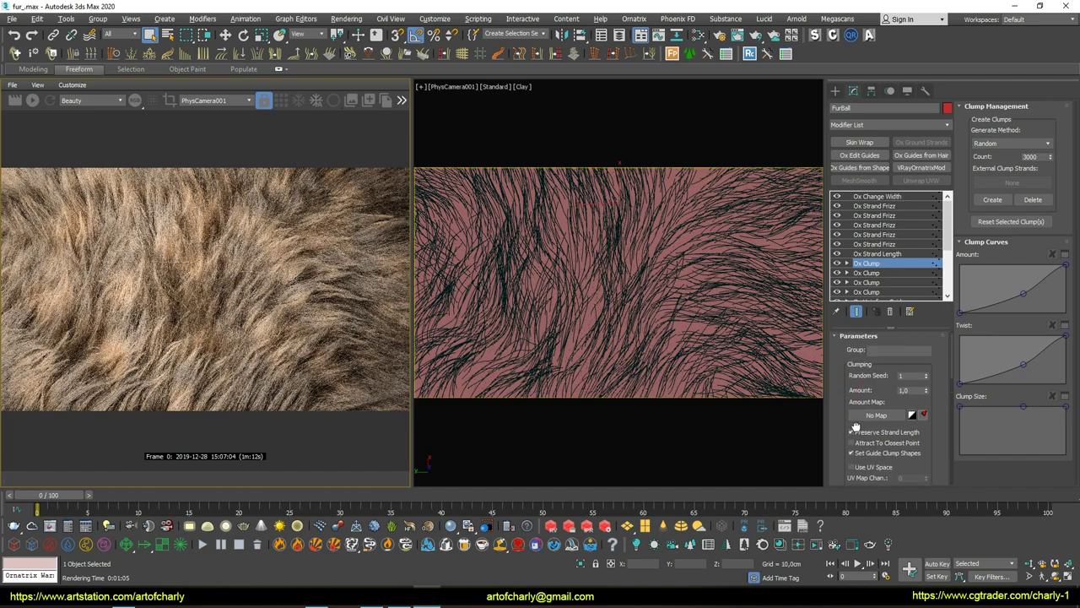
{"action": "left_click_drag", "start_coordinate": [855, 428], "coordinate": [855, 430]}
{"action": "double_click", "coordinate": [903, 391]}
{"action": "type", "text": "0,9"}
{"action": "key", "text": "Return"}
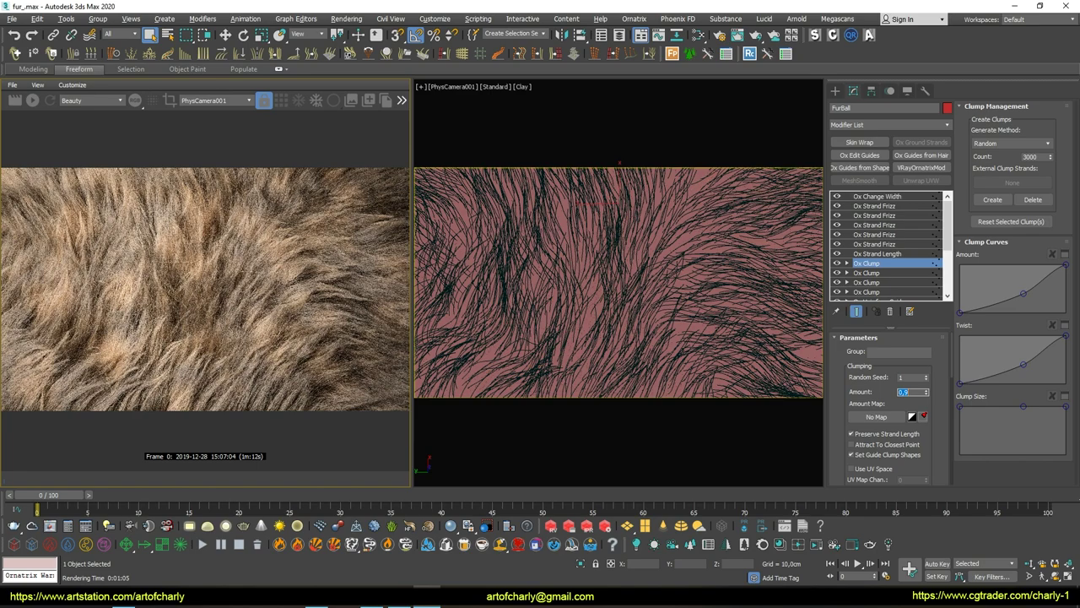
Open Redshift Render Setup at the Optimization tab
{"action": "left_click", "coordinate": [346, 19]}
{"action": "left_click", "coordinate": [365, 42]}
{"action": "left_click", "coordinate": [680, 163]}
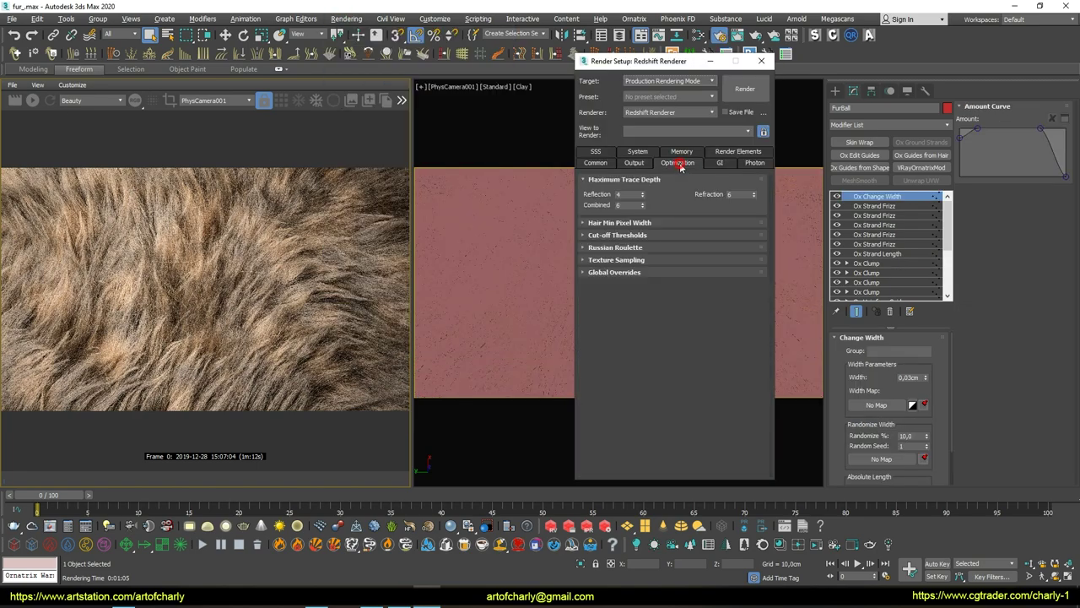
Set reflection trace depth to 6 and combined depth to 12, and enable Hair Min Pixel Width
{"action": "double_click", "coordinate": [620, 194]}
{"action": "double_click", "coordinate": [735, 193]}
{"action": "double_click", "coordinate": [627, 205]}
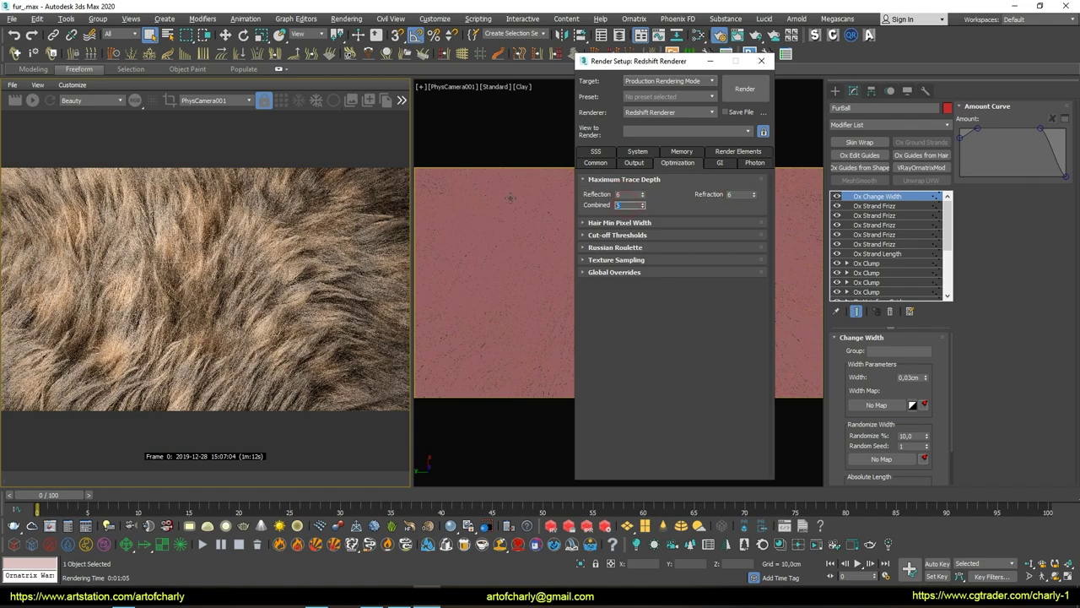
{"action": "type", "text": "12"}
{"action": "left_click", "coordinate": [622, 225]}
{"action": "left_click", "coordinate": [600, 239]}
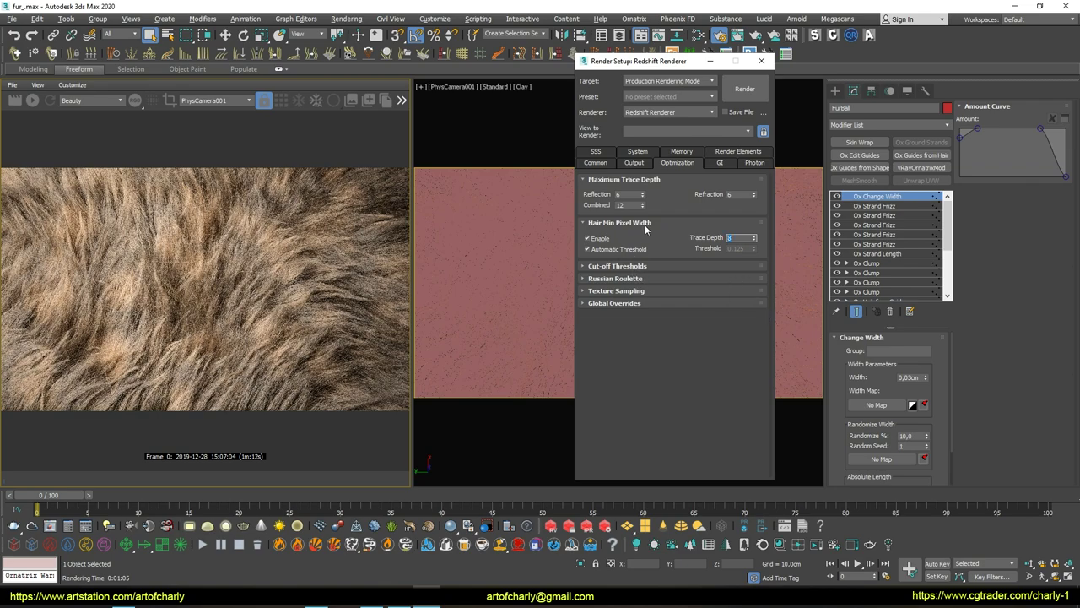
Check the GI Brute Force rays and bounces, then the render elements, memory and system settings
{"action": "left_click", "coordinate": [711, 163]}
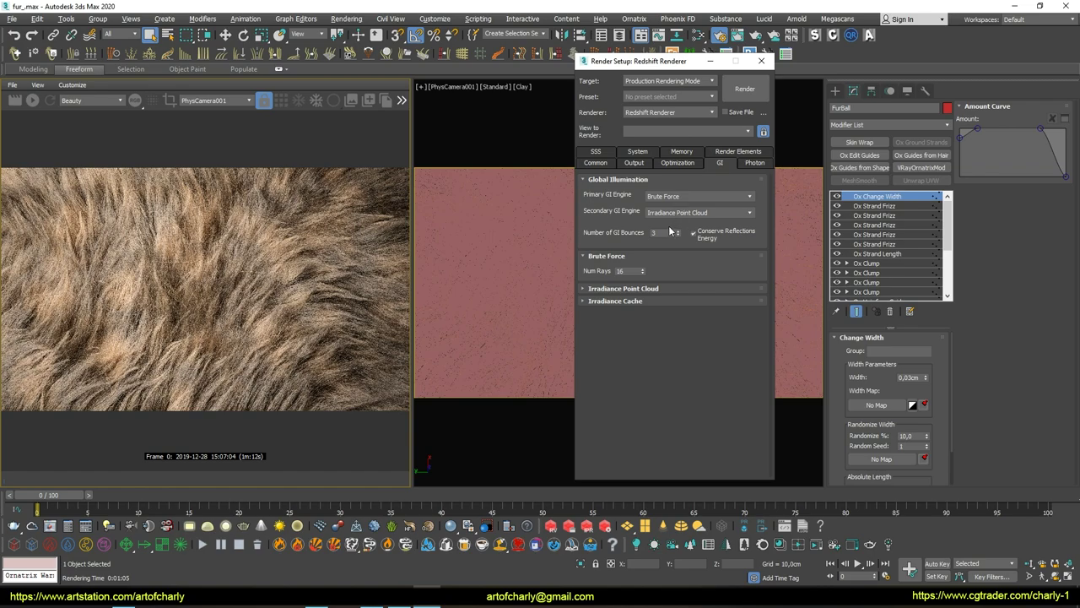
{"action": "double_click", "coordinate": [621, 271]}
{"action": "double_click", "coordinate": [663, 233]}
{"action": "left_click", "coordinate": [734, 152]}
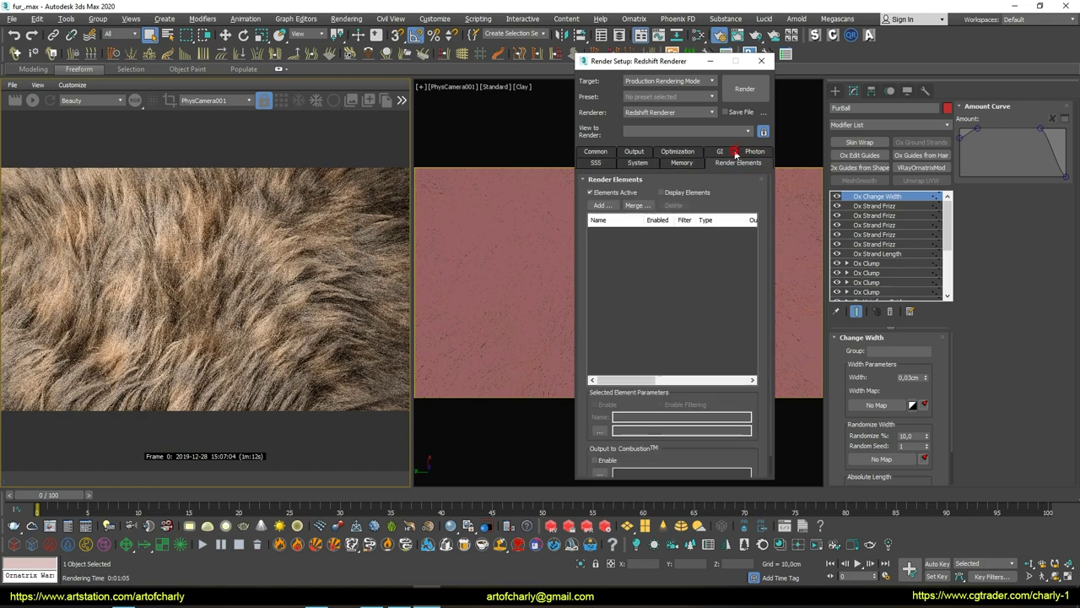
{"action": "left_click", "coordinate": [680, 164]}
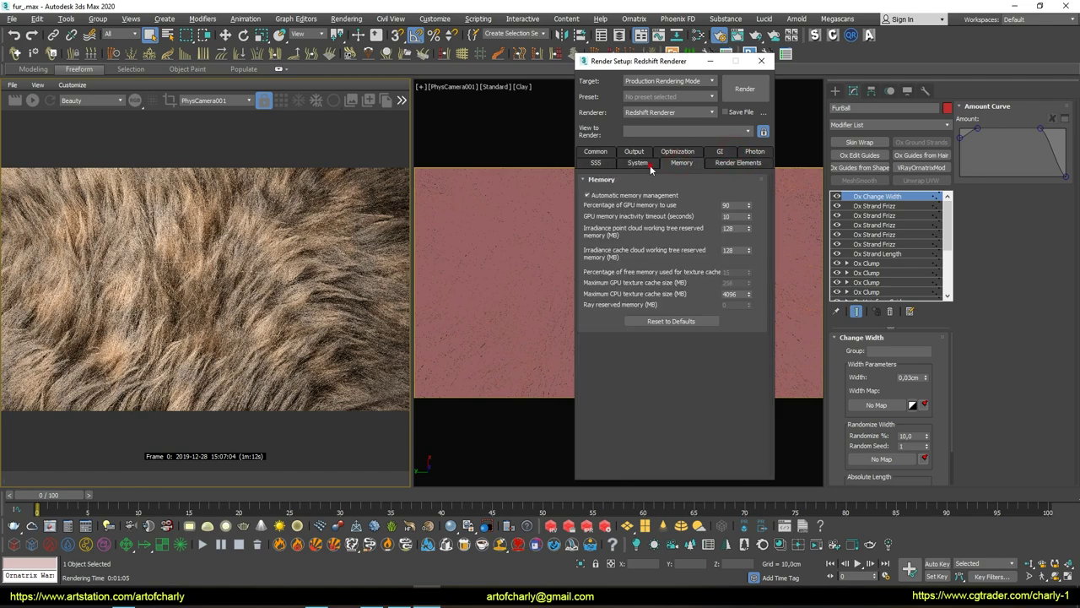
{"action": "left_click", "coordinate": [650, 164]}
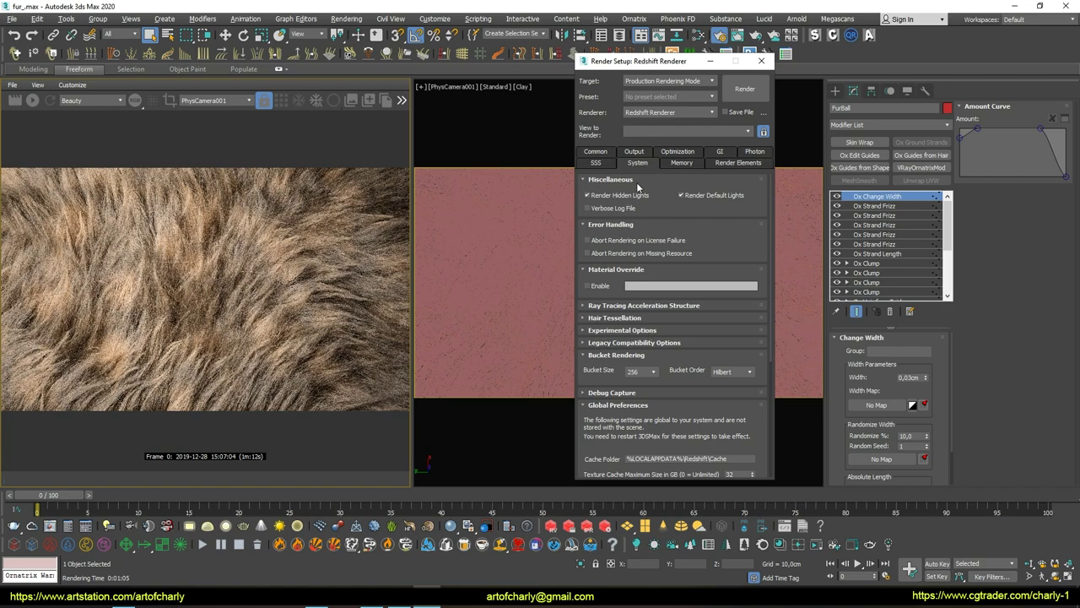
{"action": "left_click", "coordinate": [611, 319]}
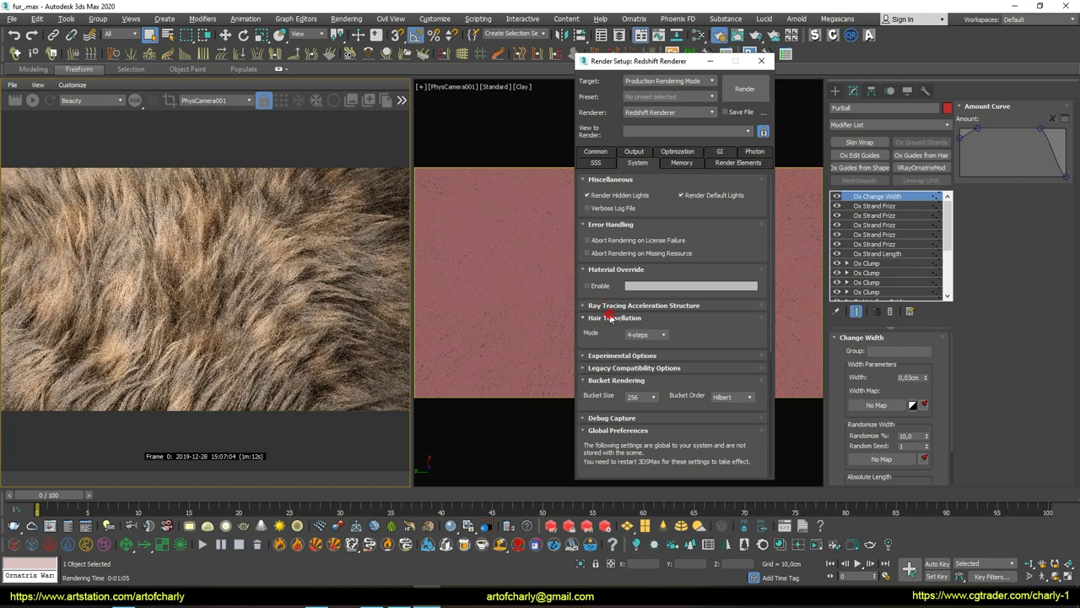
{"action": "left_click", "coordinate": [611, 318]}
Check the subsurface scattering and common settings, then start the final fur render
{"action": "left_click", "coordinate": [597, 162]}
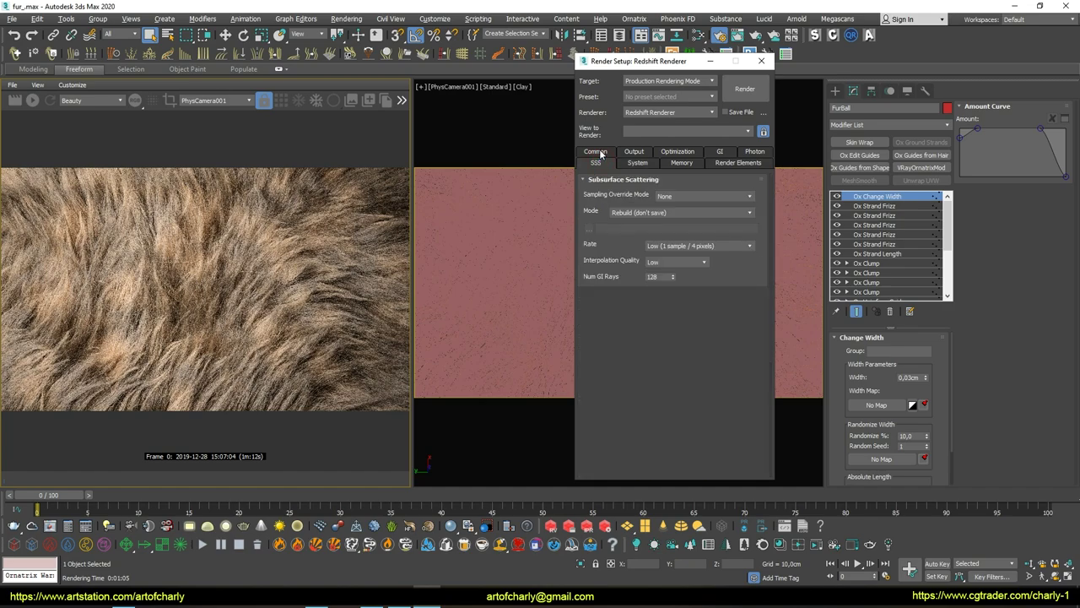
{"action": "left_click", "coordinate": [596, 152]}
{"action": "left_click", "coordinate": [744, 89]}
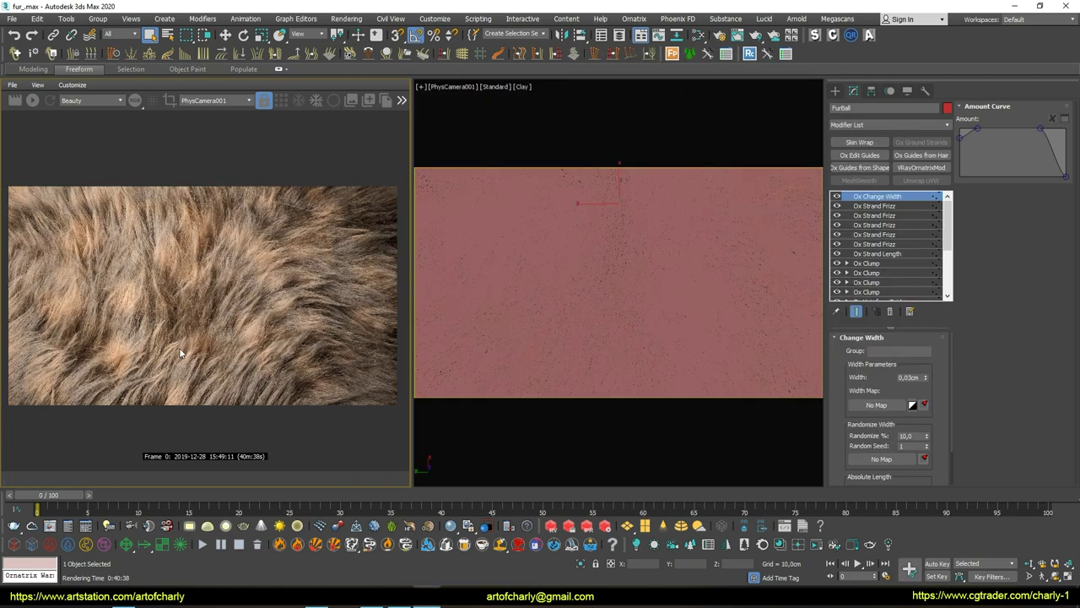
Zoom and pan around the finished fur render in the Redshift frame buffer to inspect strand detail
{"action": "scroll", "coordinate": [180, 353], "scroll_direction": "up", "scroll_amount": 2}
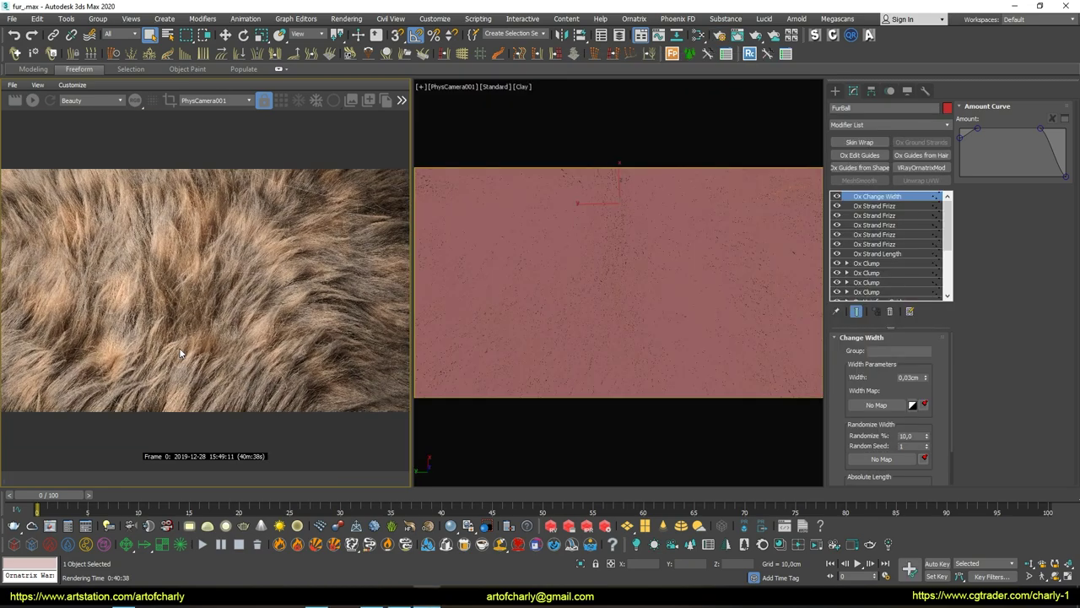
{"action": "scroll", "coordinate": [179, 353], "scroll_direction": "up", "scroll_amount": 1}
{"action": "scroll", "coordinate": [180, 353], "scroll_direction": "up", "scroll_amount": 1}
{"action": "scroll", "coordinate": [179, 353], "scroll_direction": "up", "scroll_amount": 1}
{"action": "scroll", "coordinate": [179, 353], "scroll_direction": "up", "scroll_amount": 1}
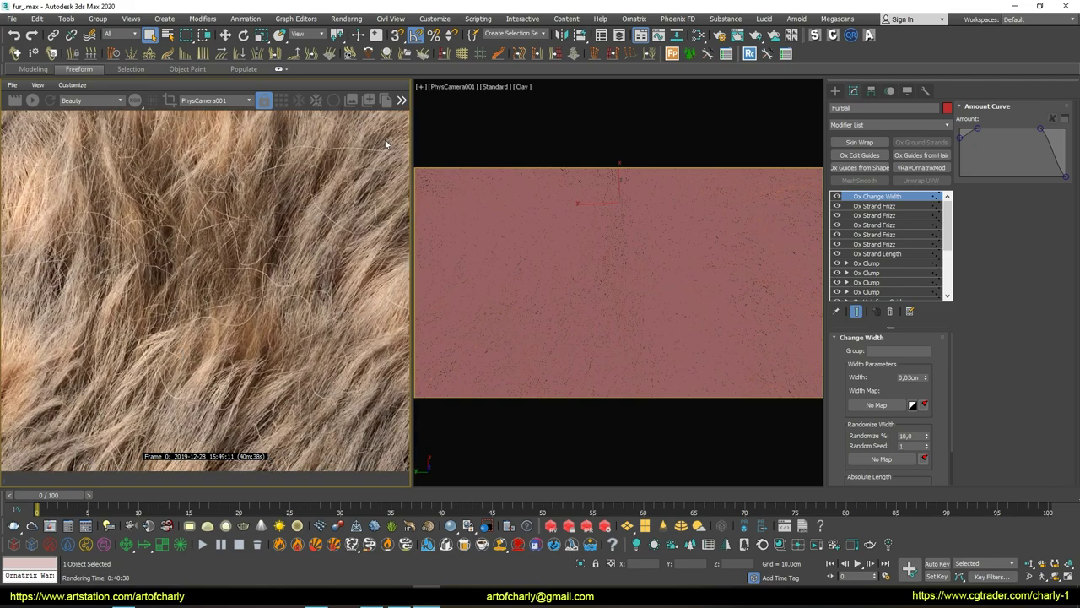
{"action": "left_click", "coordinate": [402, 100]}
{"action": "left_click", "coordinate": [37, 121]}
{"action": "left_click", "coordinate": [36, 121]}
{"action": "left_click", "coordinate": [37, 120]}
{"action": "scroll", "coordinate": [189, 322], "scroll_direction": "up", "scroll_amount": 1}
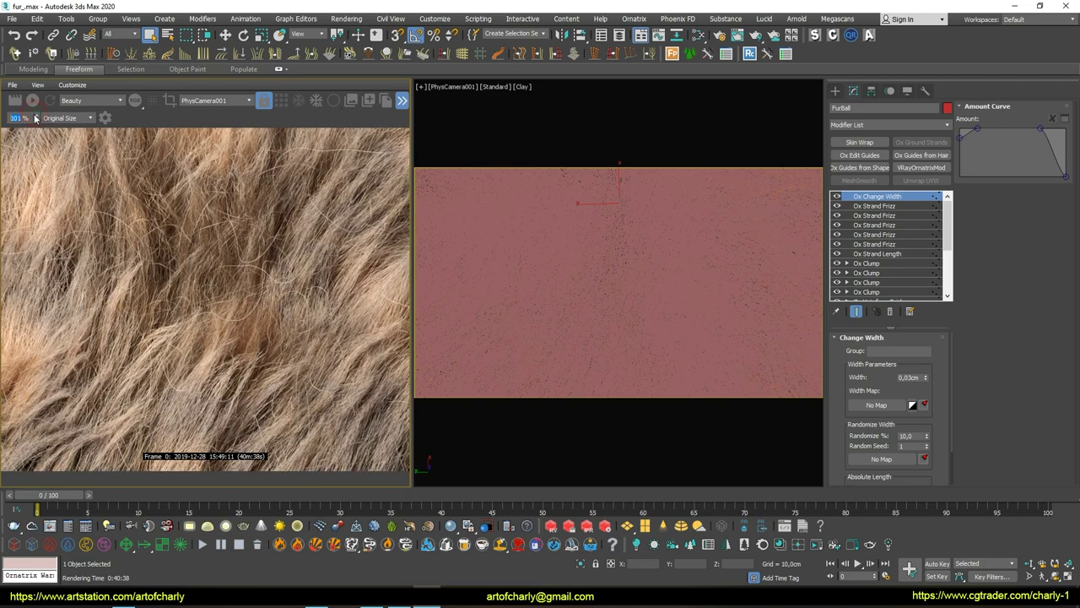
{"action": "middle_click_drag", "start_coordinate": [103, 246], "coordinate": [187, 206]}
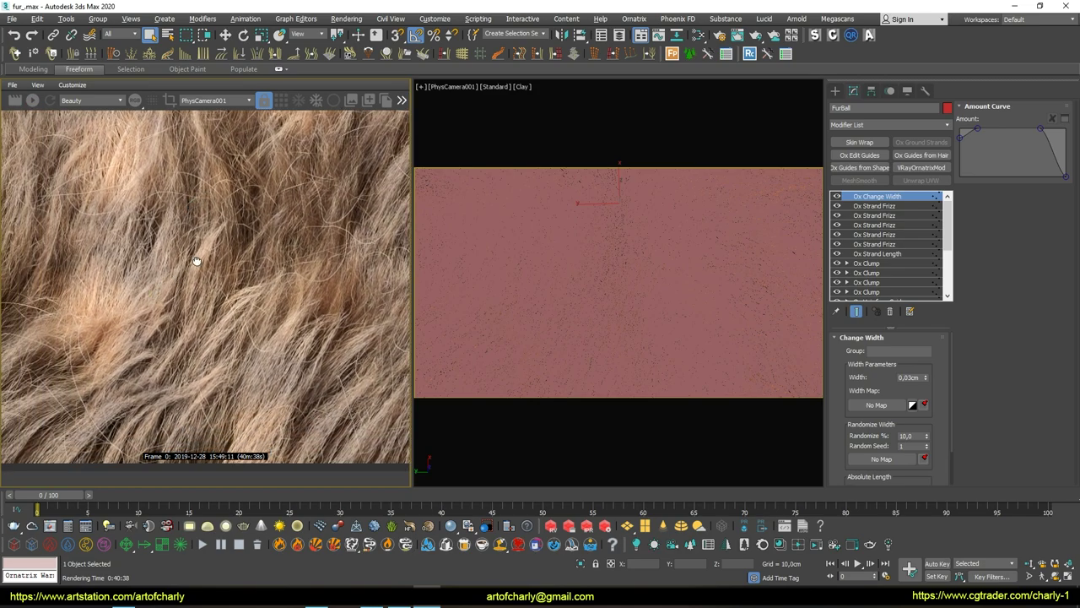
{"action": "middle_click_drag", "start_coordinate": [196, 261], "coordinate": [268, 283]}
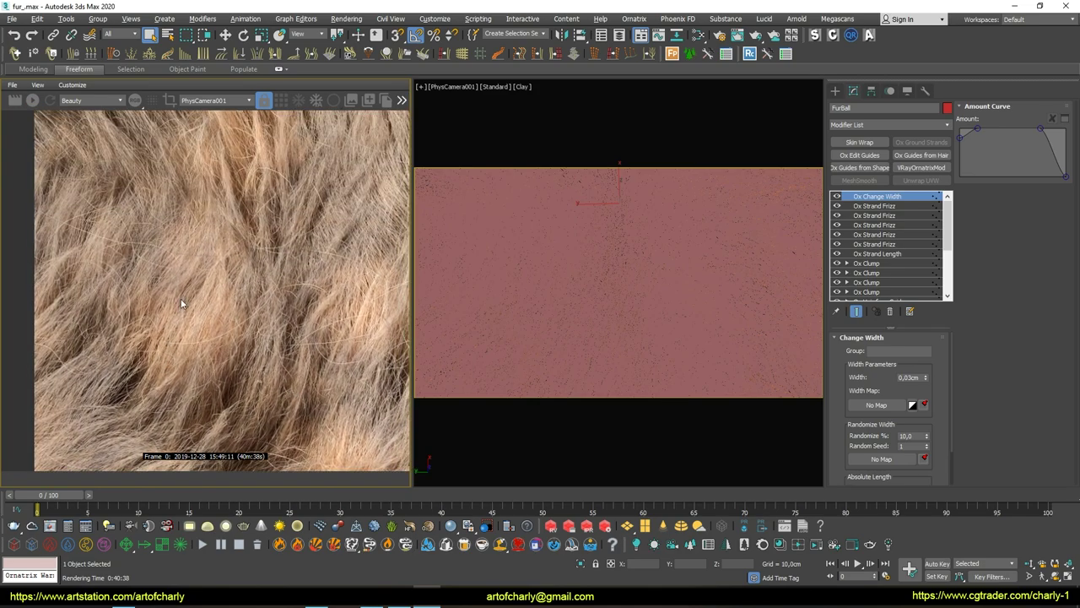
{"action": "mouse_move", "coordinate": [181, 304]}
{"action": "middle_mouse_down"}
{"action": "mouse_move", "coordinate": [205, 275]}
{"action": "mouse_move", "coordinate": [272, 317]}
{"action": "mouse_move", "coordinate": [194, 303]}
{"action": "mouse_move", "coordinate": [201, 296]}
{"action": "middle_mouse_up"}
{"action": "mouse_move", "coordinate": [353, 325]}
{"action": "middle_mouse_down"}
{"action": "mouse_move", "coordinate": [194, 277]}
{"action": "mouse_move", "coordinate": [277, 255]}
{"action": "middle_mouse_up"}
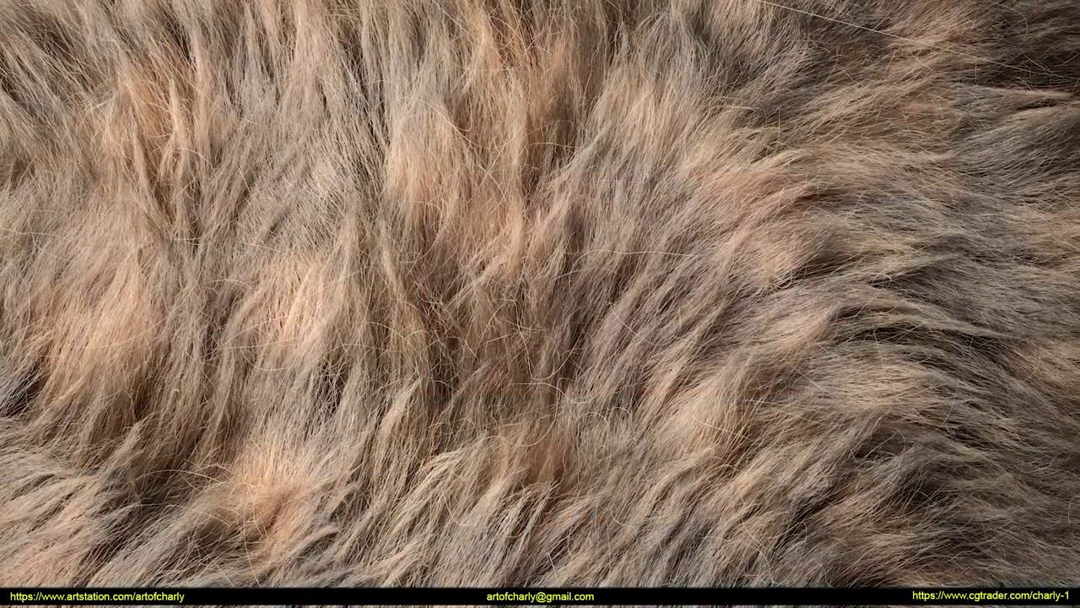